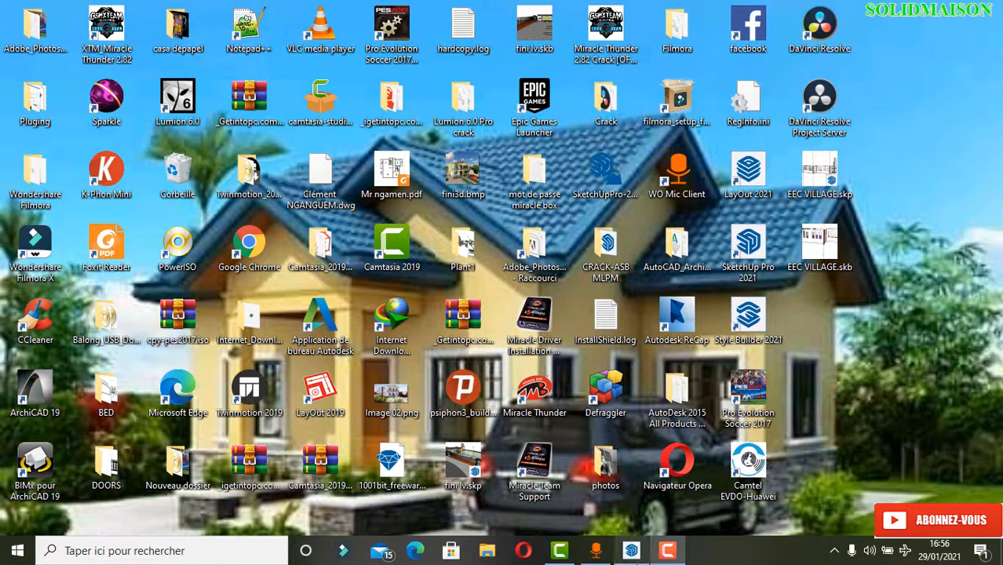
Switch to SketchUp and examine the church model from its bell-tower front, both long sides and the rear.
{"action": "left_click", "coordinate": [631, 551]}
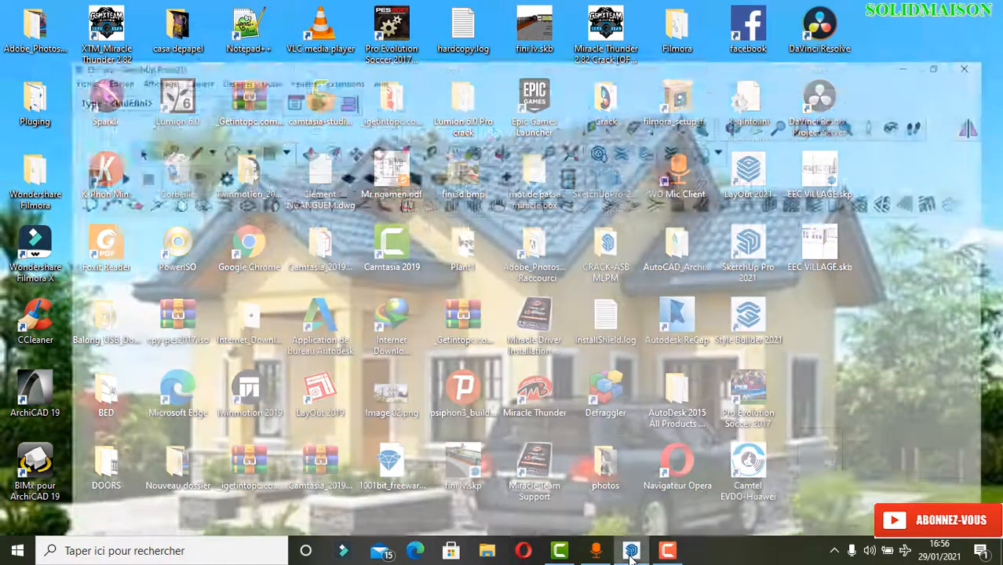
{"action": "scroll", "coordinate": [365, 314], "scroll_direction": "down", "scroll_amount": 5}
{"action": "middle_click_drag", "start_coordinate": [376, 264], "coordinate": [451, 272]}
{"action": "scroll", "coordinate": [453, 269], "scroll_direction": "up", "scroll_amount": 6}
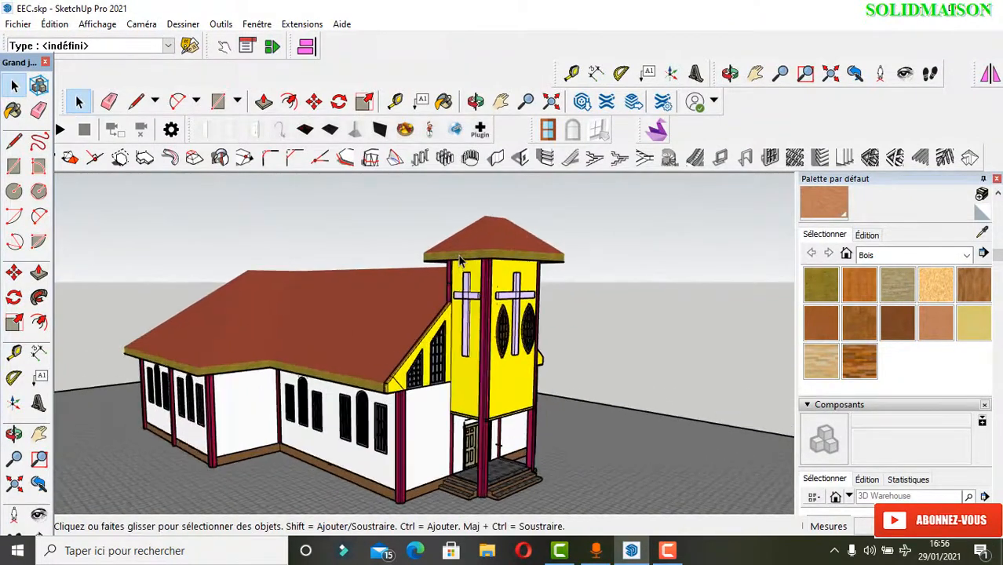
{"action": "scroll", "coordinate": [462, 261], "scroll_direction": "down", "scroll_amount": 5}
{"action": "middle_click_drag", "start_coordinate": [461, 266], "coordinate": [397, 350]}
{"action": "scroll", "coordinate": [396, 350], "scroll_direction": "up", "scroll_amount": 2}
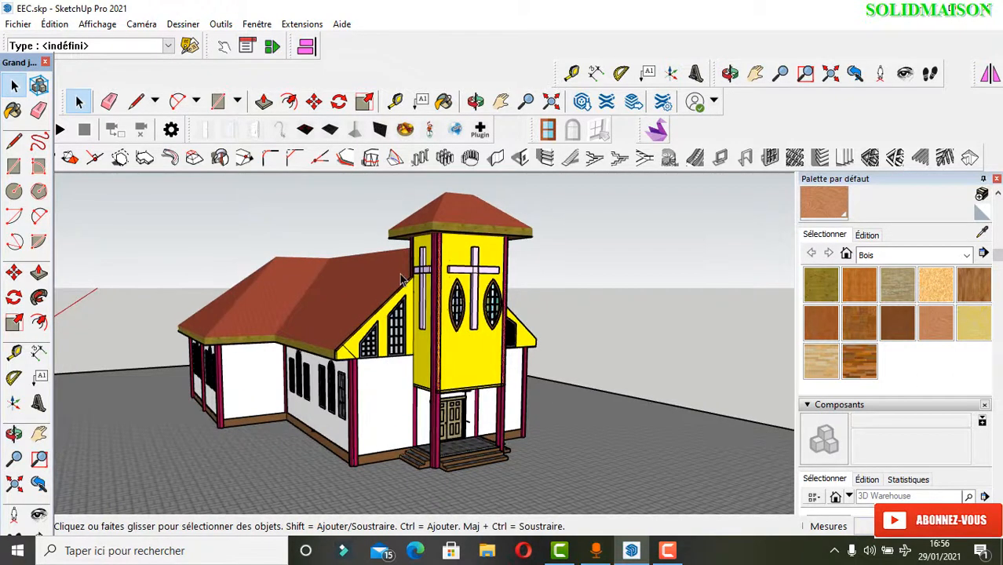
{"action": "scroll", "coordinate": [402, 279], "scroll_direction": "up", "scroll_amount": 1}
{"action": "scroll", "coordinate": [460, 271], "scroll_direction": "up", "scroll_amount": 1}
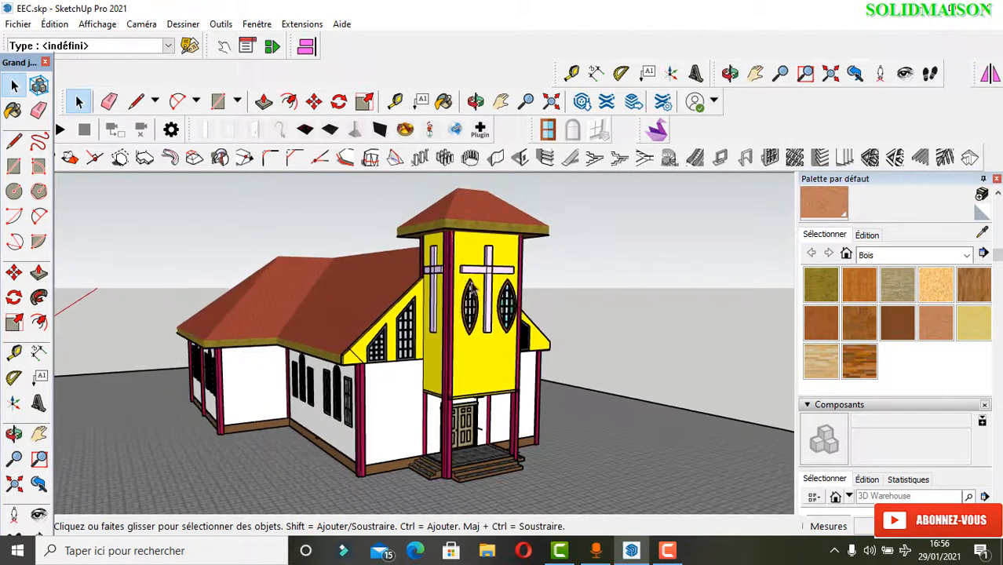
{"action": "middle_click_drag", "start_coordinate": [560, 322], "coordinate": [259, 333]}
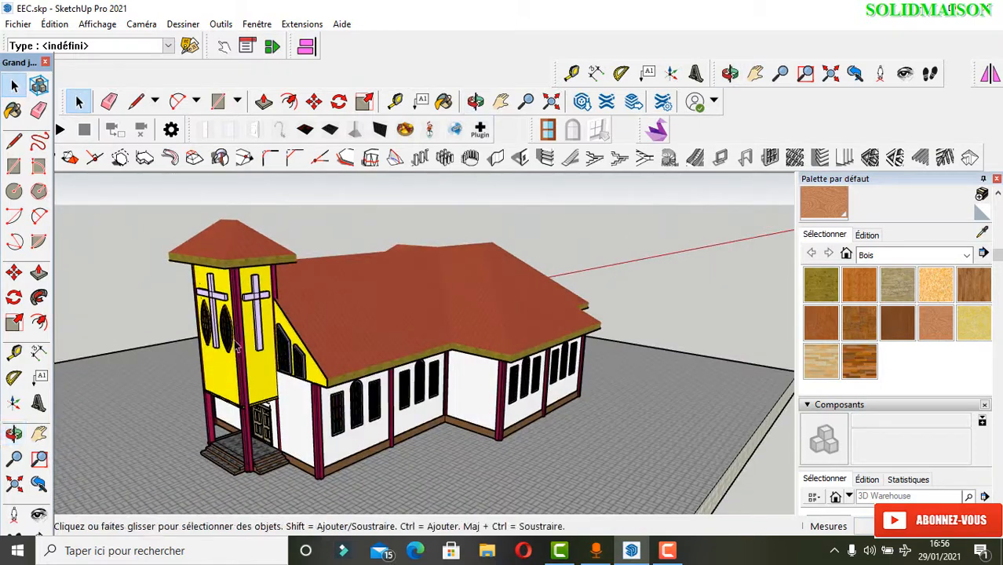
{"action": "scroll", "coordinate": [250, 334], "scroll_direction": "up", "scroll_amount": 2}
{"action": "scroll", "coordinate": [396, 267], "scroll_direction": "down", "scroll_amount": 4}
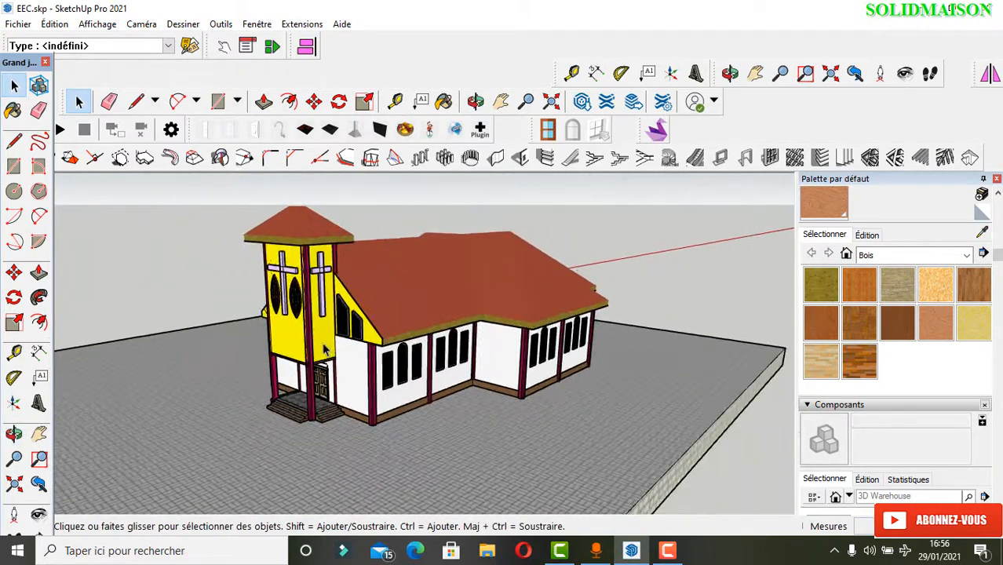
{"action": "mouse_move", "coordinate": [403, 268]}
{"action": "middle_mouse_down"}
{"action": "mouse_move", "coordinate": [458, 314]}
{"action": "mouse_move", "coordinate": [502, 299]}
{"action": "mouse_move", "coordinate": [518, 273]}
{"action": "middle_mouse_up"}
{"action": "scroll", "coordinate": [518, 273], "scroll_direction": "up", "scroll_amount": 2}
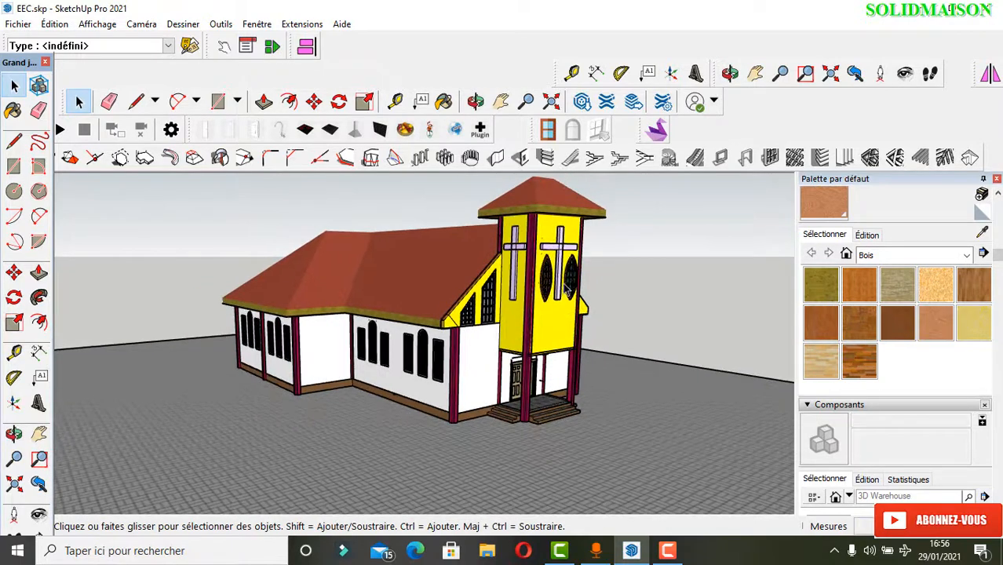
{"action": "mouse_move", "coordinate": [518, 273]}
{"action": "middle_mouse_down"}
{"action": "mouse_move", "coordinate": [475, 301]}
{"action": "mouse_move", "coordinate": [385, 295]}
{"action": "middle_mouse_up"}
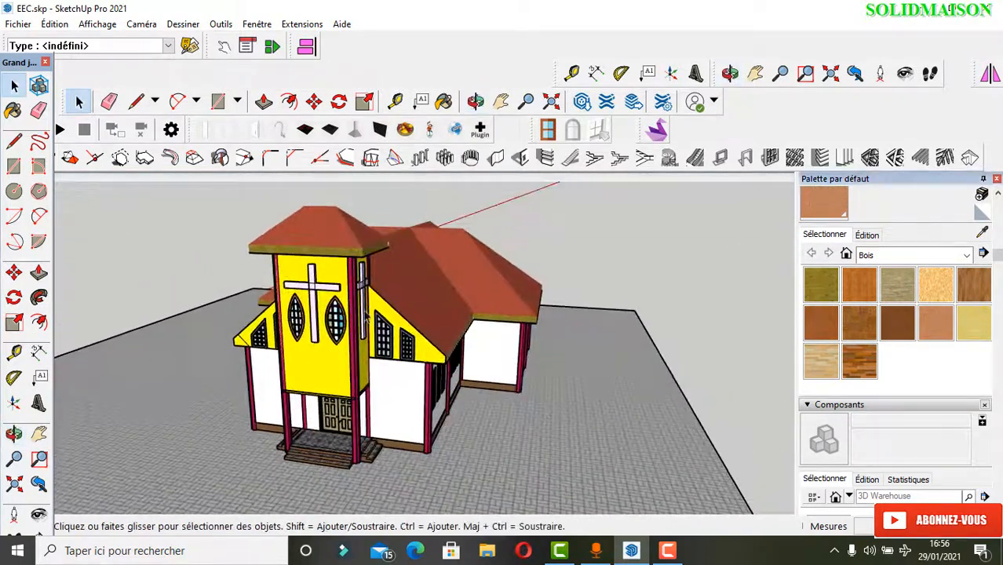
{"action": "middle_click_drag", "start_coordinate": [352, 342], "coordinate": [691, 314]}
{"action": "middle_click_drag", "start_coordinate": [386, 323], "coordinate": [706, 318]}
{"action": "scroll", "coordinate": [605, 318], "scroll_direction": "down", "scroll_amount": 2}
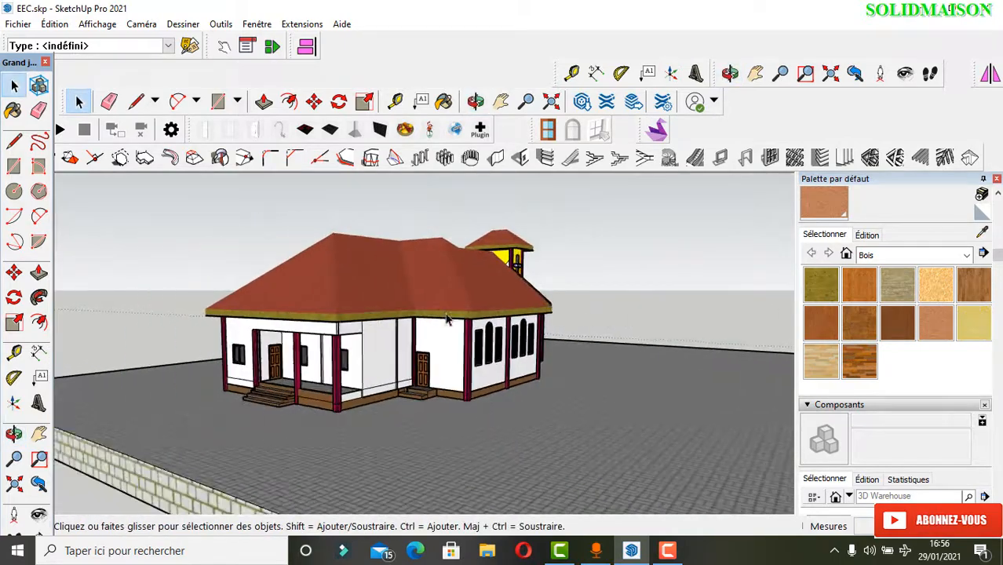
{"action": "middle_click_drag", "start_coordinate": [344, 318], "coordinate": [695, 295]}
{"action": "middle_click_drag", "start_coordinate": [427, 310], "coordinate": [581, 329]}
{"action": "middle_click_drag", "start_coordinate": [502, 326], "coordinate": [385, 265]}
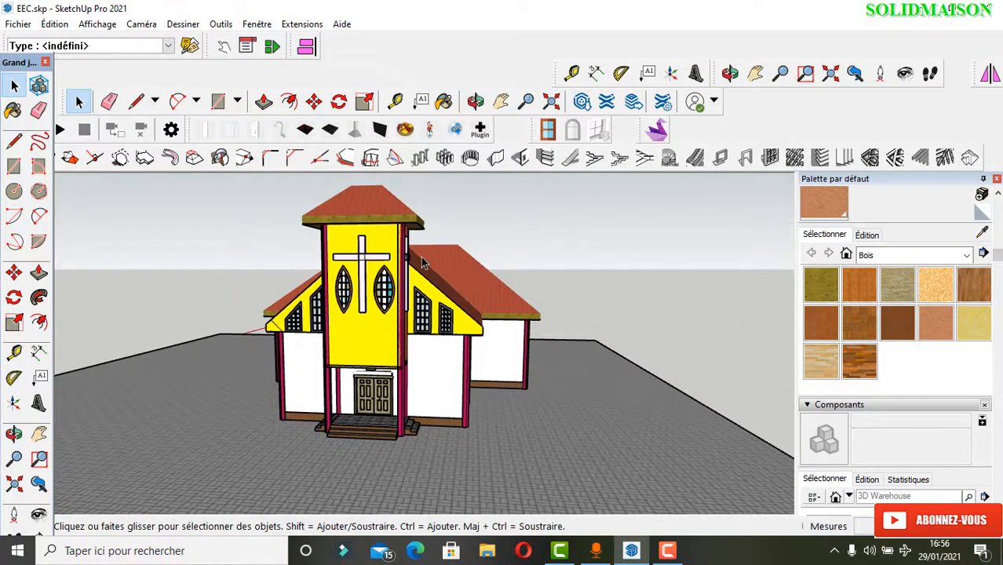
{"action": "scroll", "coordinate": [412, 259], "scroll_direction": "up", "scroll_amount": 1}
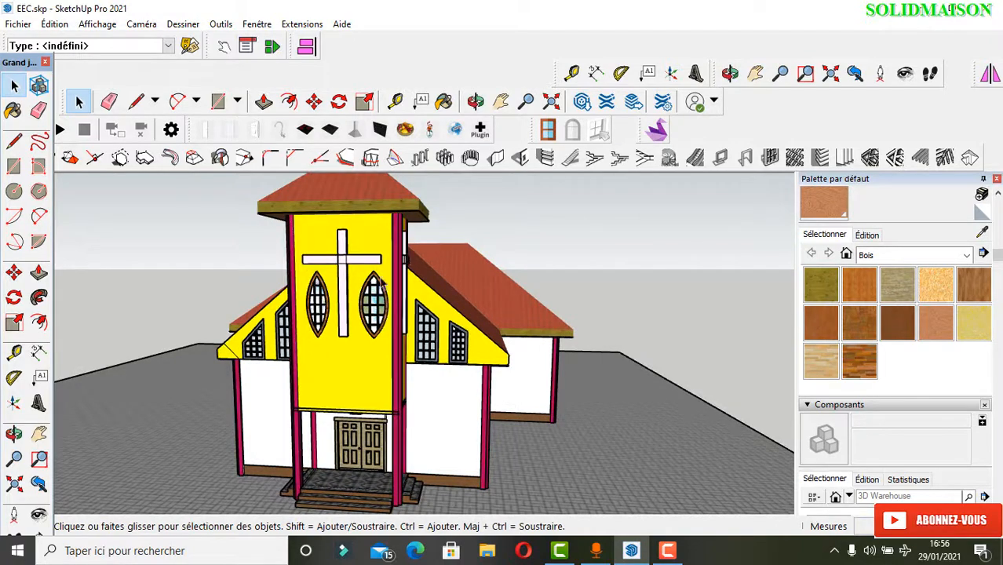
{"action": "middle_click_drag", "start_coordinate": [281, 402], "coordinate": [495, 374]}
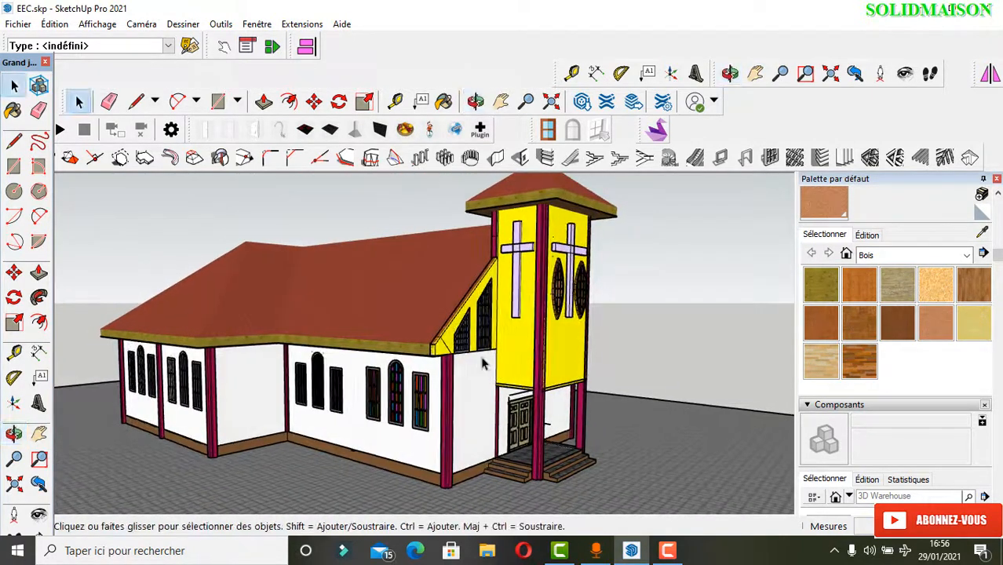
Start a 3D model export of the church and browse to the Utilisateurs folder on Disque local (C:).
{"action": "left_click", "coordinate": [18, 24]}
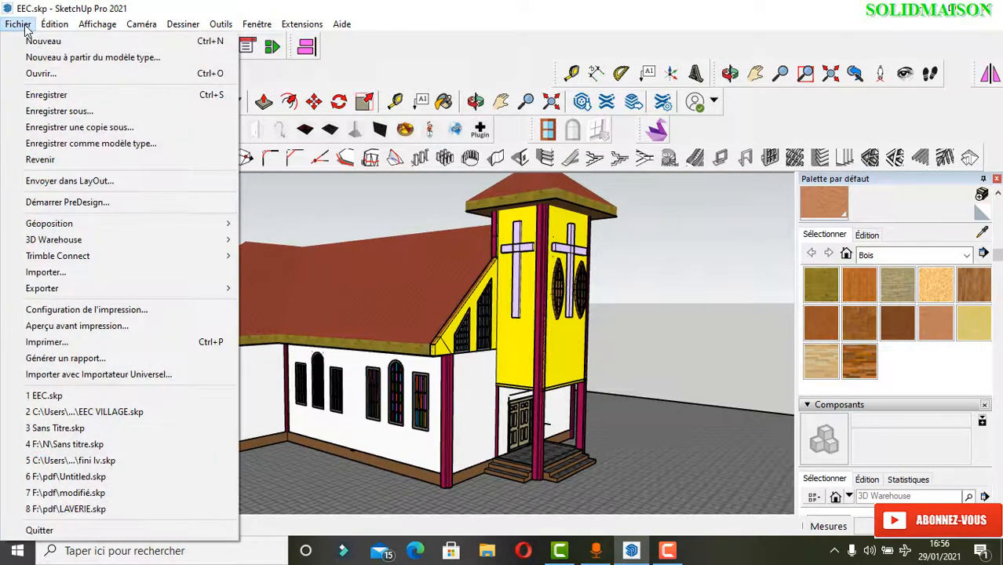
{"action": "mouse_move", "coordinate": [51, 289]}
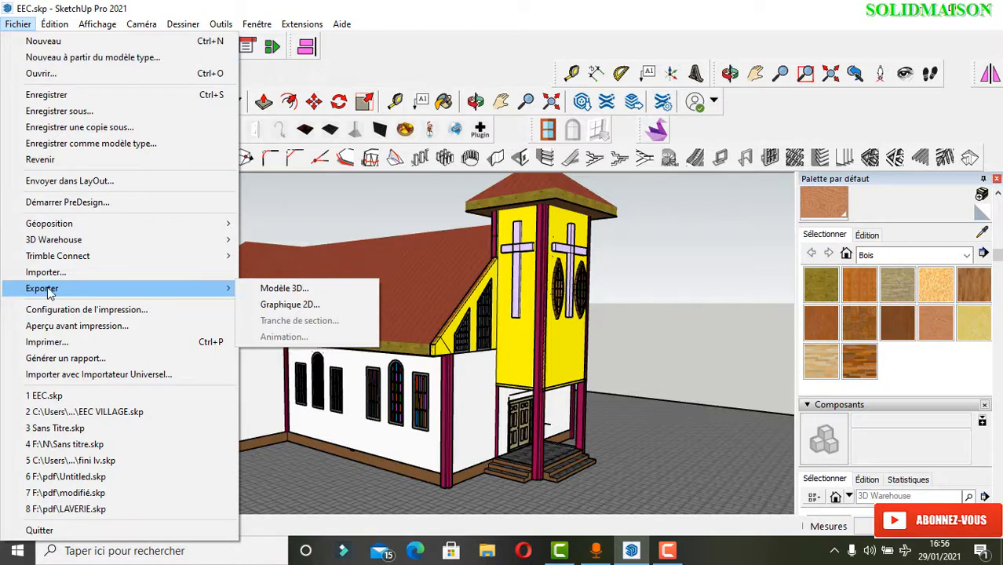
{"action": "left_click", "coordinate": [310, 290]}
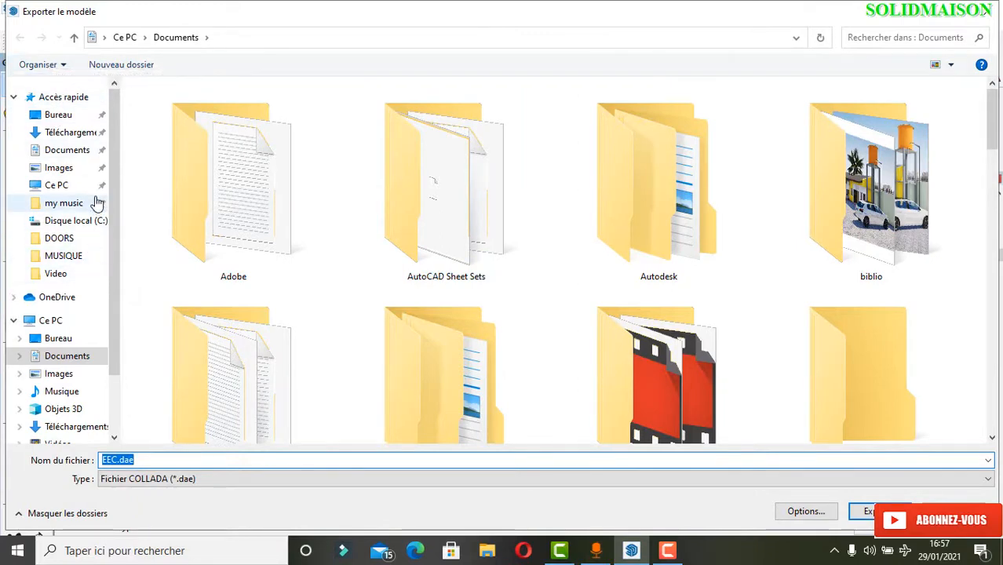
{"action": "left_click", "coordinate": [56, 188]}
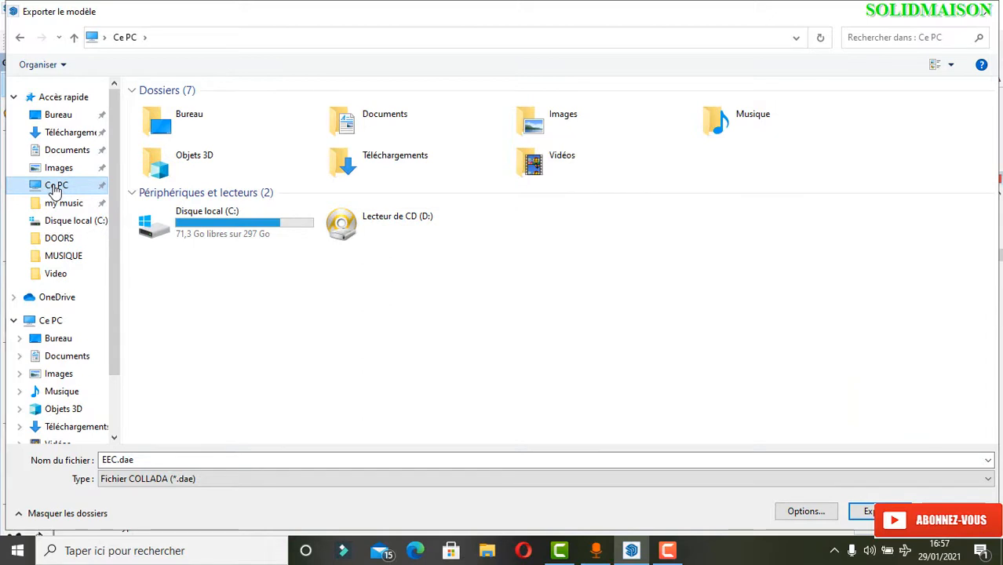
{"action": "double_click", "coordinate": [197, 233]}
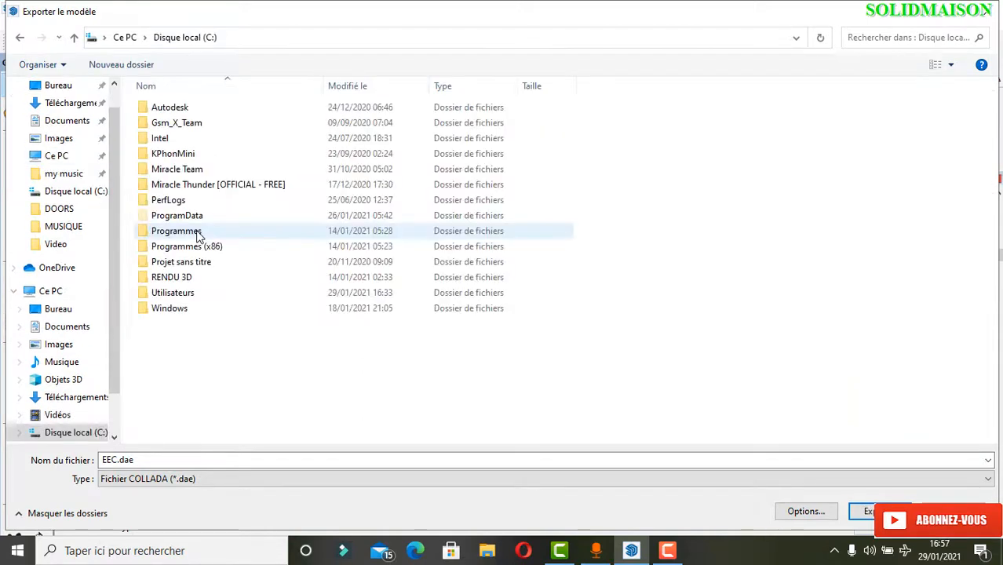
{"action": "double_click", "coordinate": [170, 295]}
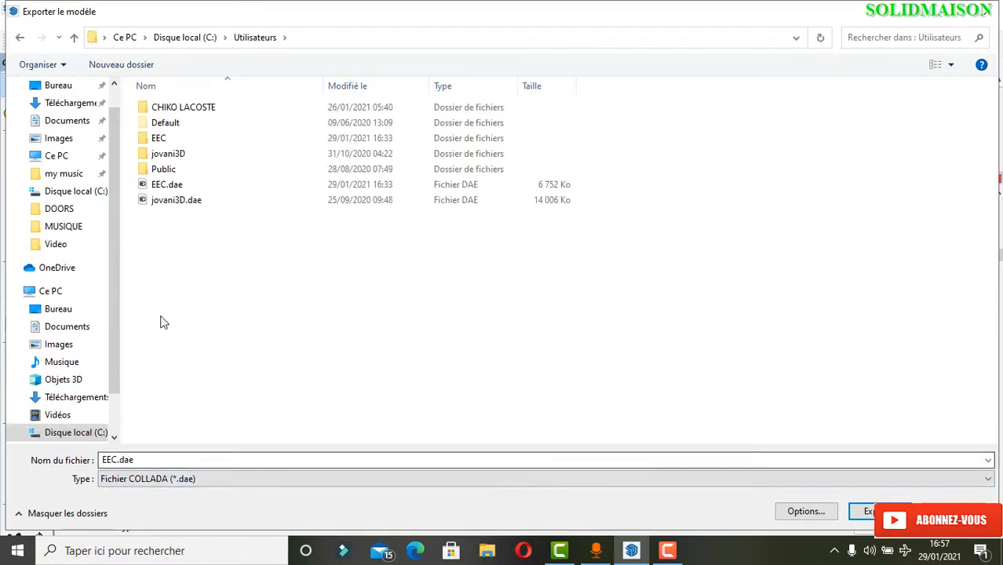
Delete the existing EEC.dae file from the Utilisateurs folder.
{"action": "left_click", "coordinate": [177, 188]}
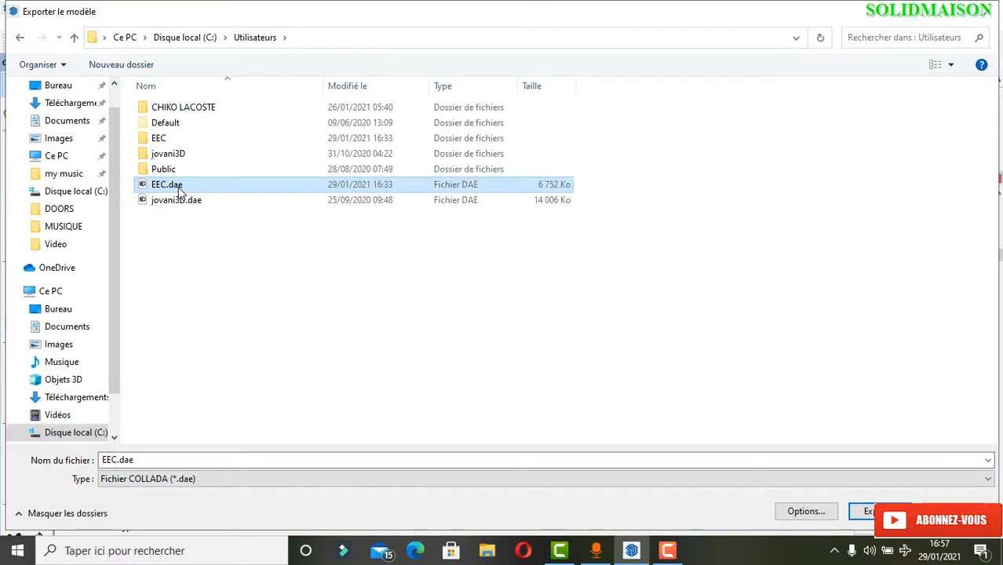
{"action": "right_click", "coordinate": [180, 193]}
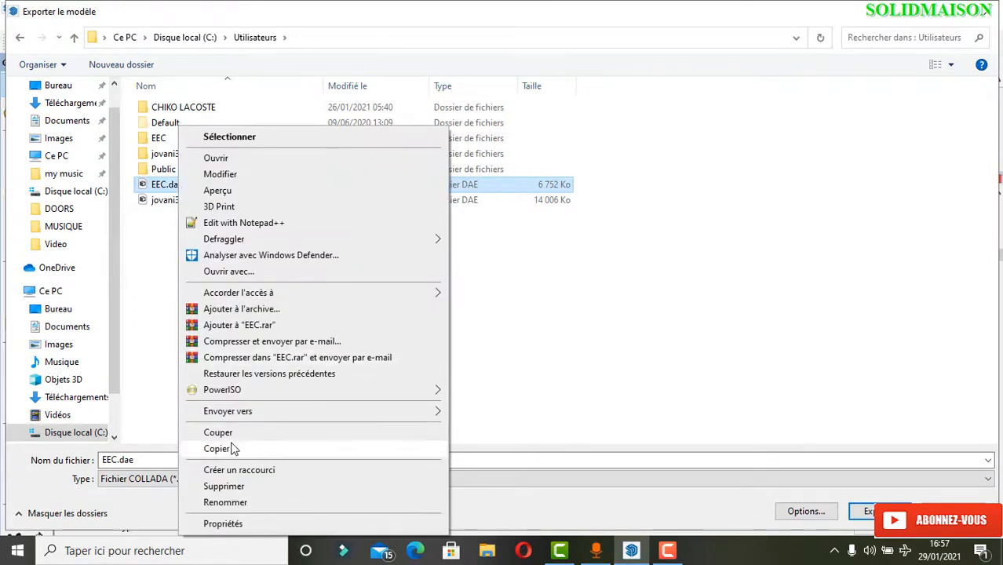
{"action": "key", "text": "Escape"}
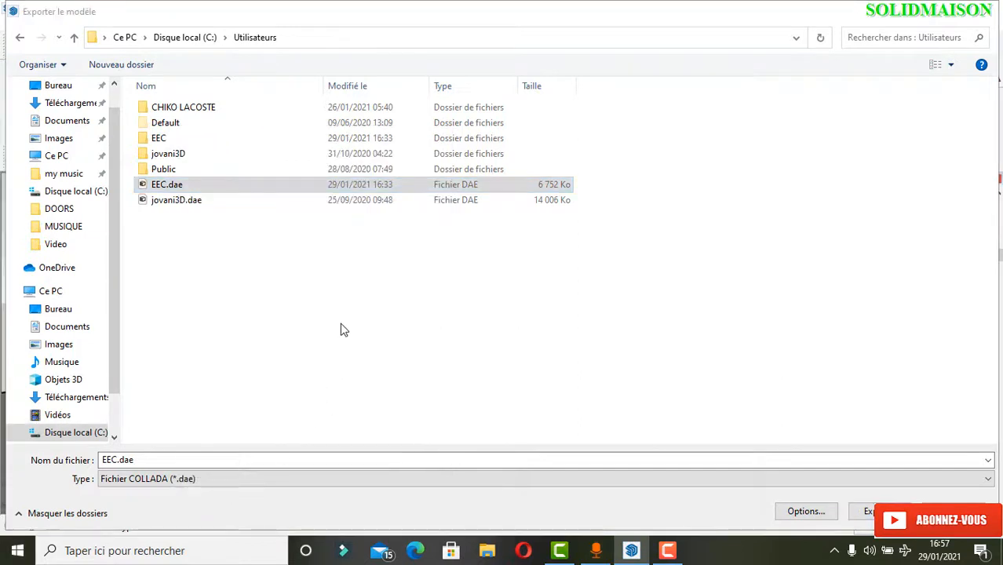
{"action": "key", "text": "Delete"}
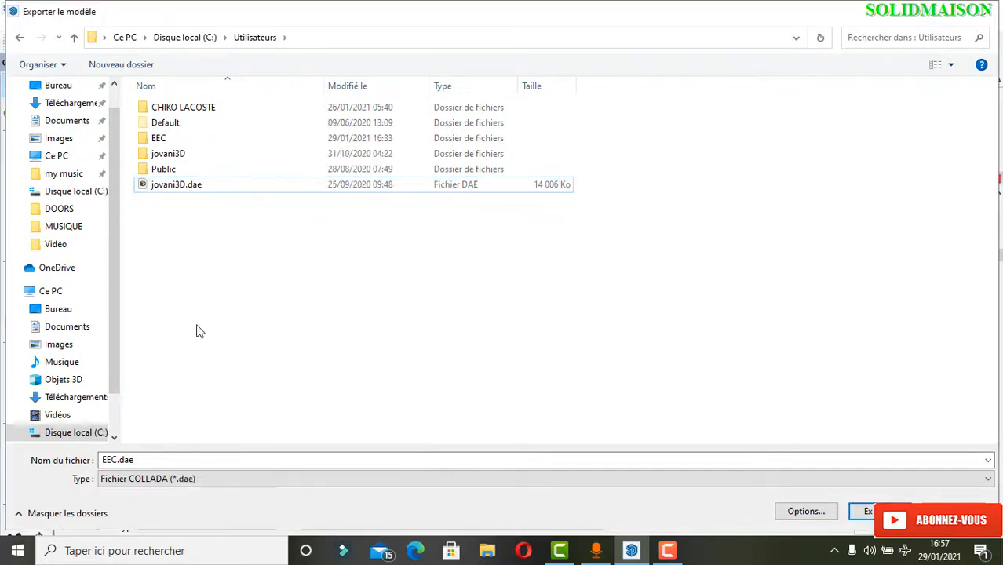
Try to export the model as a COLLADA (*.dae) file named EEC.dae, declining to replace the existing file.
{"action": "left_click", "coordinate": [115, 460]}
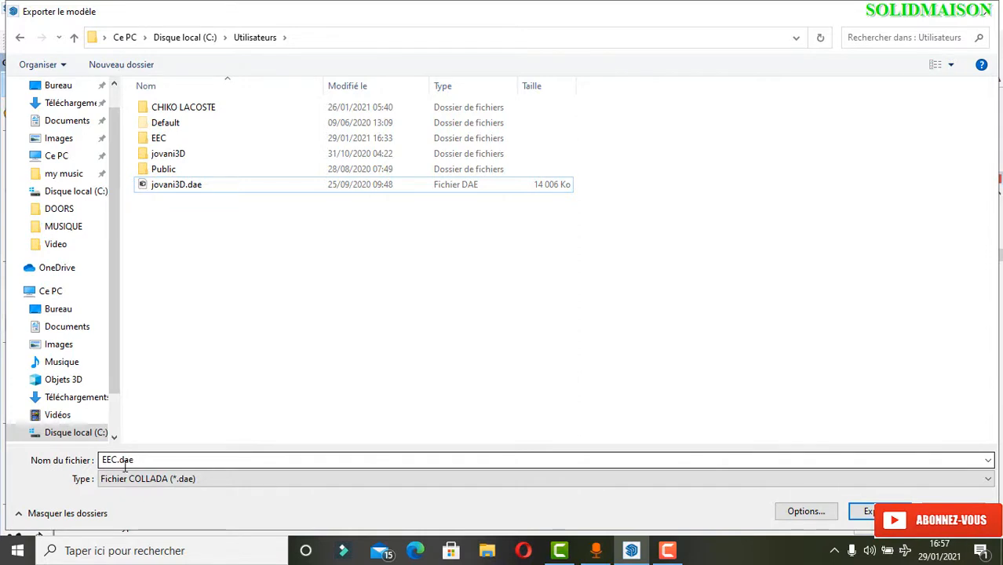
{"action": "left_click", "coordinate": [164, 480]}
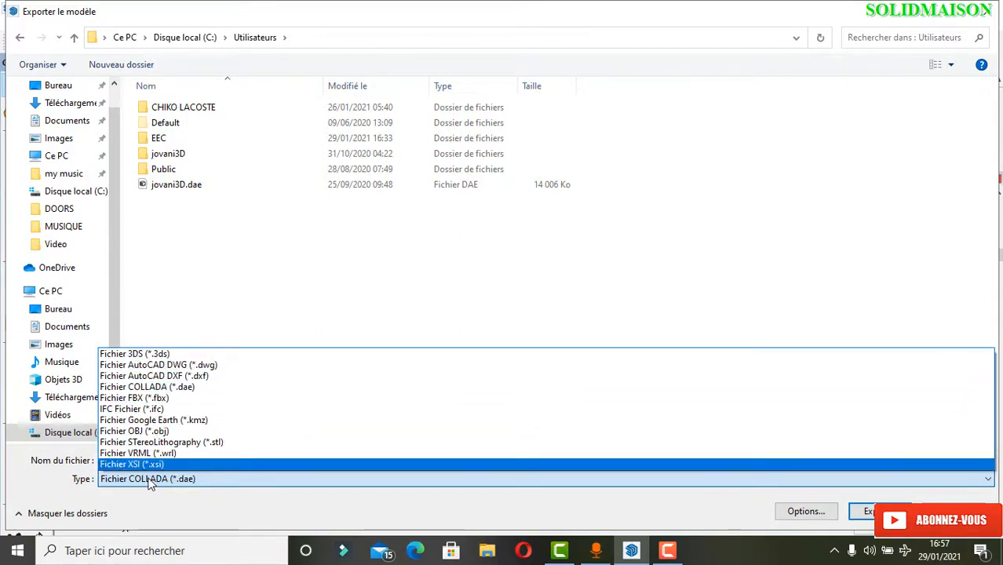
{"action": "left_click", "coordinate": [183, 392]}
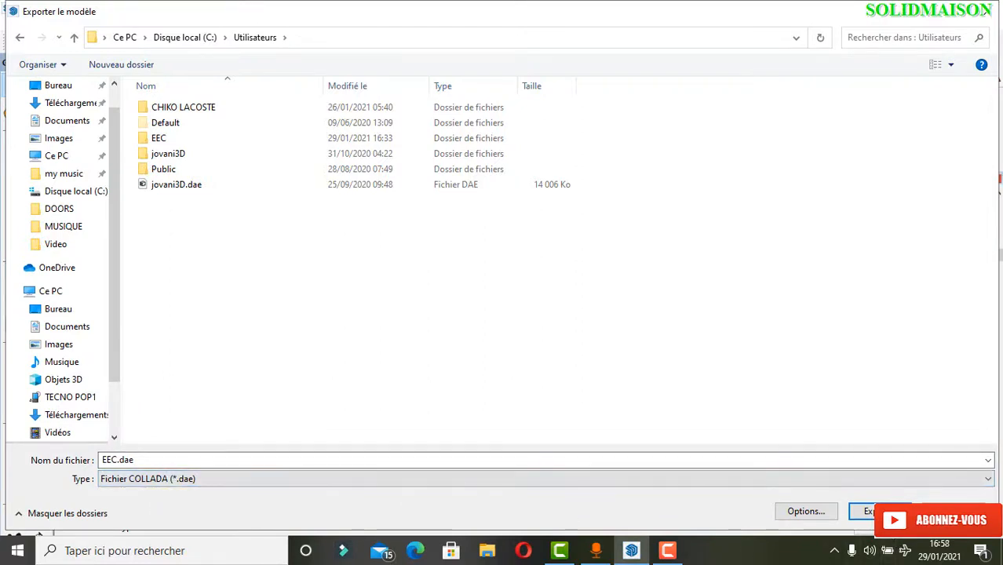
{"action": "left_click", "coordinate": [869, 512]}
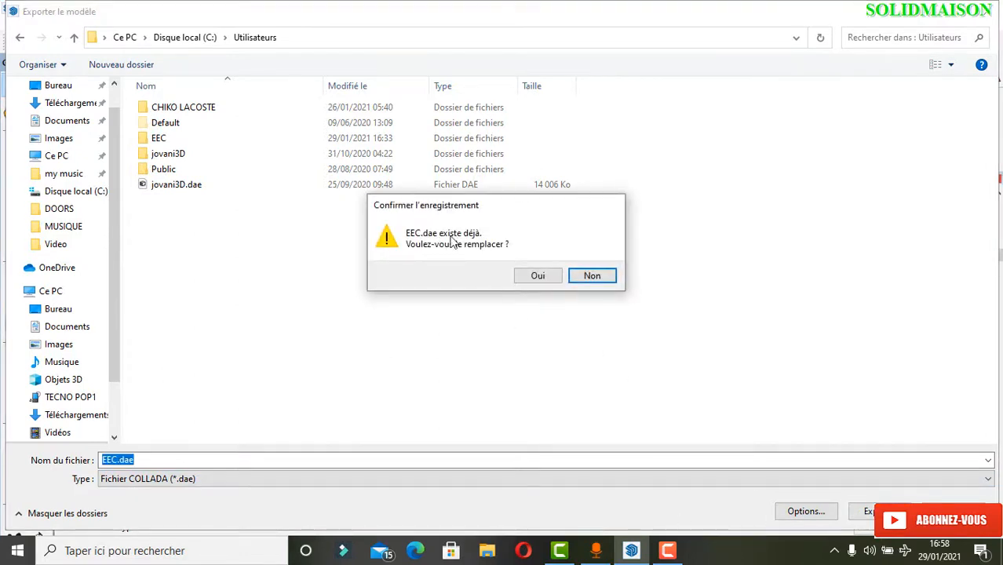
{"action": "left_click", "coordinate": [591, 276]}
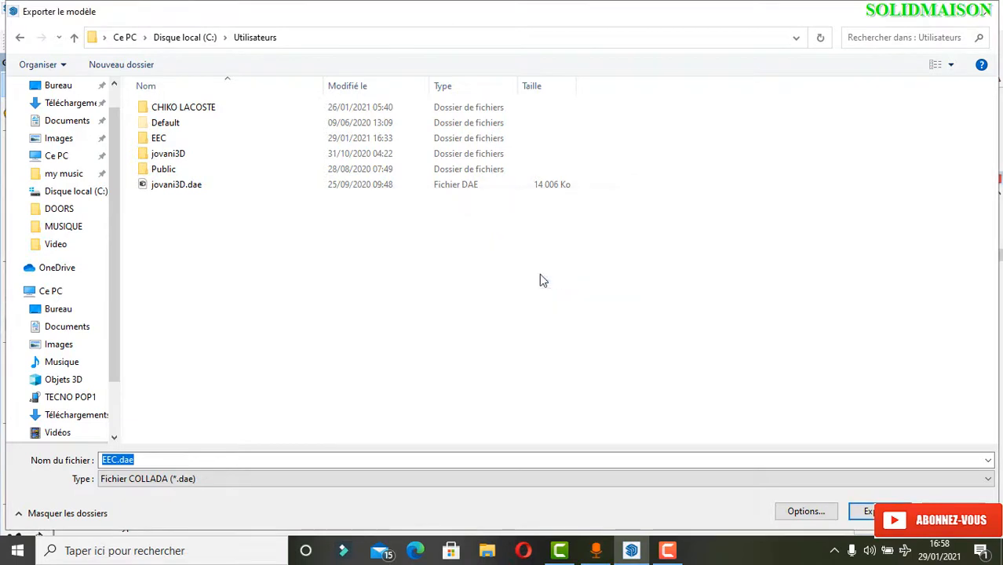
Name the file EEC CAMEROUN.dae and export the model as COLLADA into the Utilisateurs folder.
{"action": "left_click", "coordinate": [117, 462]}
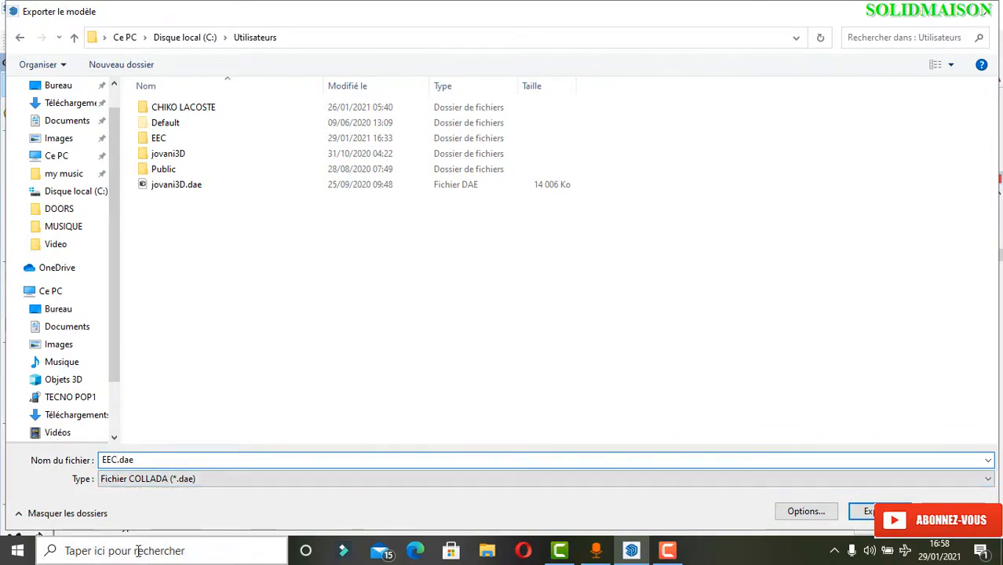
{"action": "type", "text": "CAMER"}
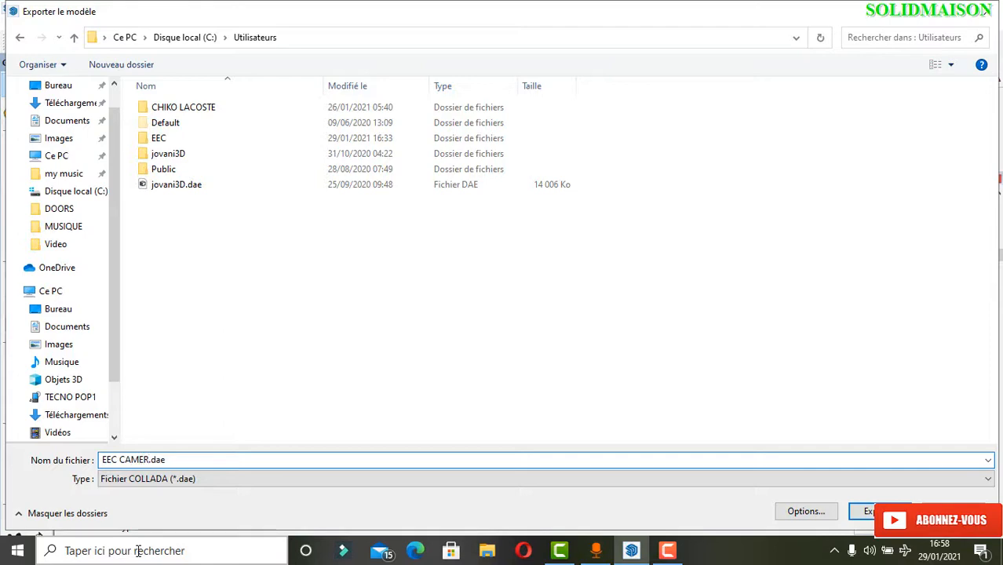
{"action": "type", "text": "OUN"}
{"action": "left_click", "coordinate": [883, 512]}
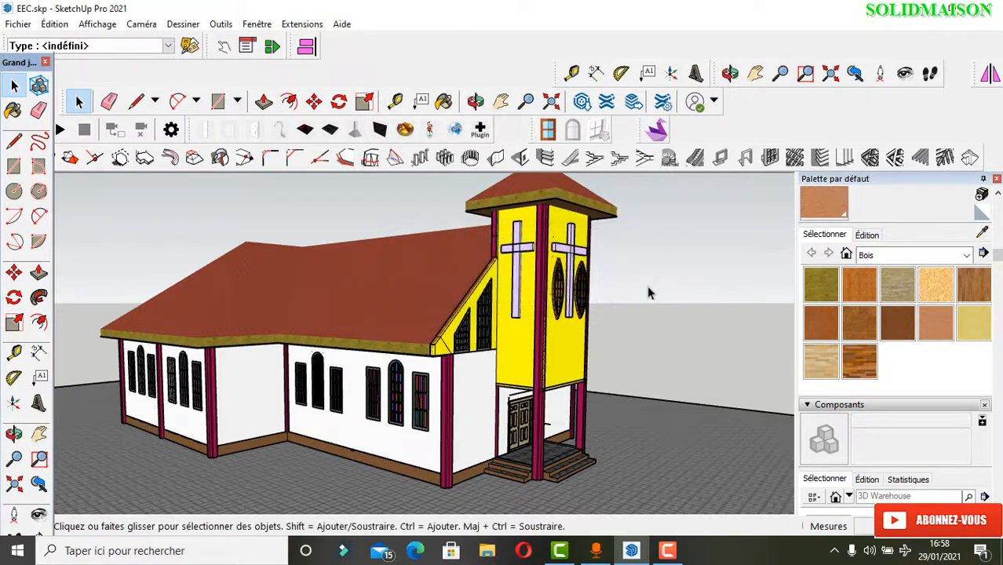
Close SketchUp without saving the changes to EEC.skp.
{"action": "left_click", "coordinate": [992, 7]}
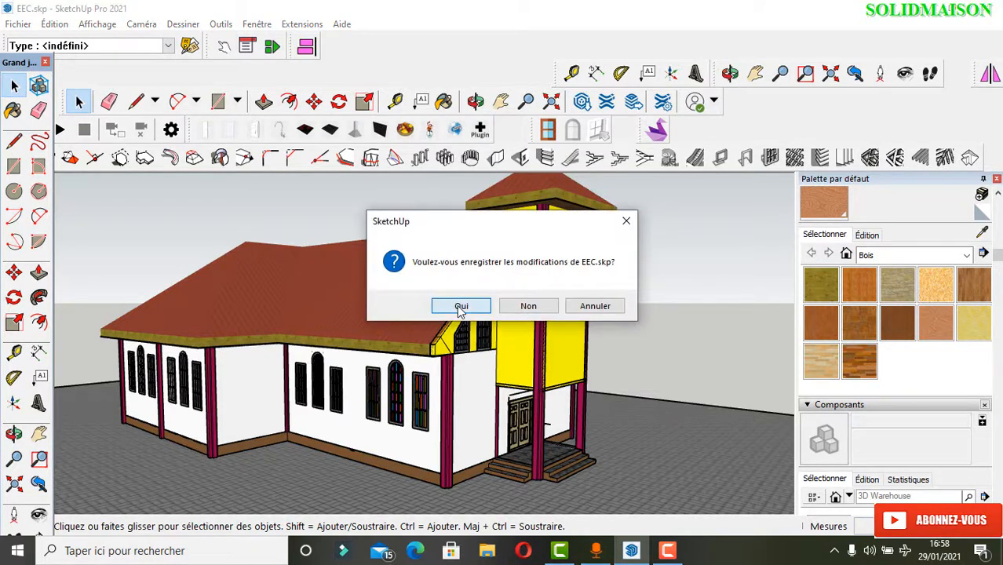
{"action": "left_click", "coordinate": [526, 308]}
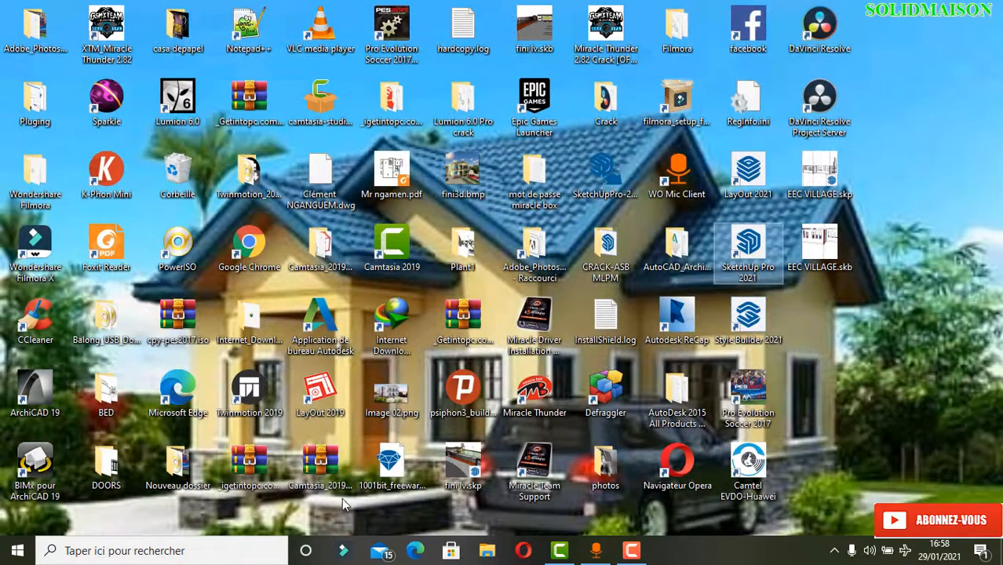
Launch Twinmotion 2019 from the desktop and skip the navigation introduction to reach the new empty project.
{"action": "left_click", "coordinate": [261, 407]}
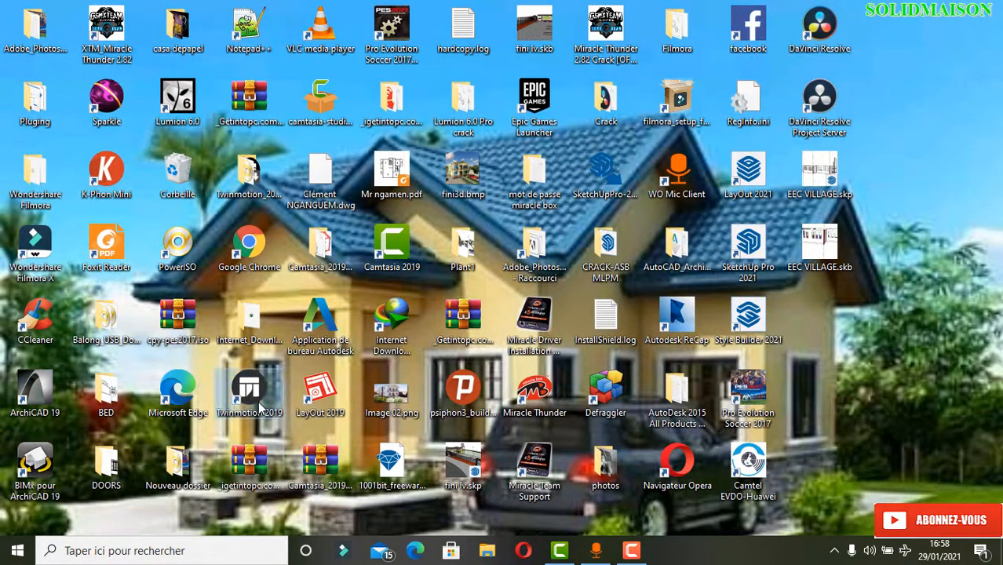
{"action": "double_click", "coordinate": [260, 407]}
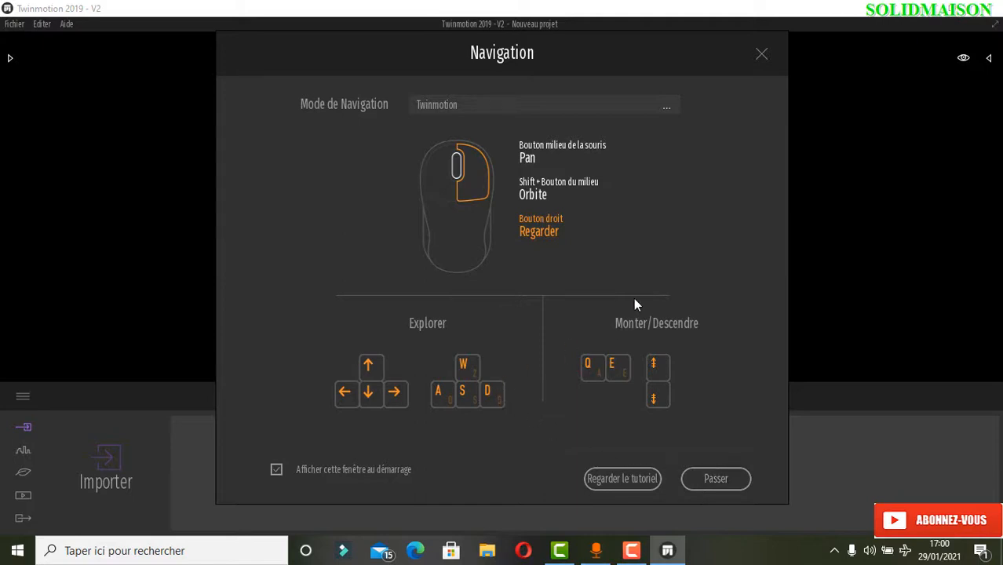
{"action": "left_click", "coordinate": [714, 479]}
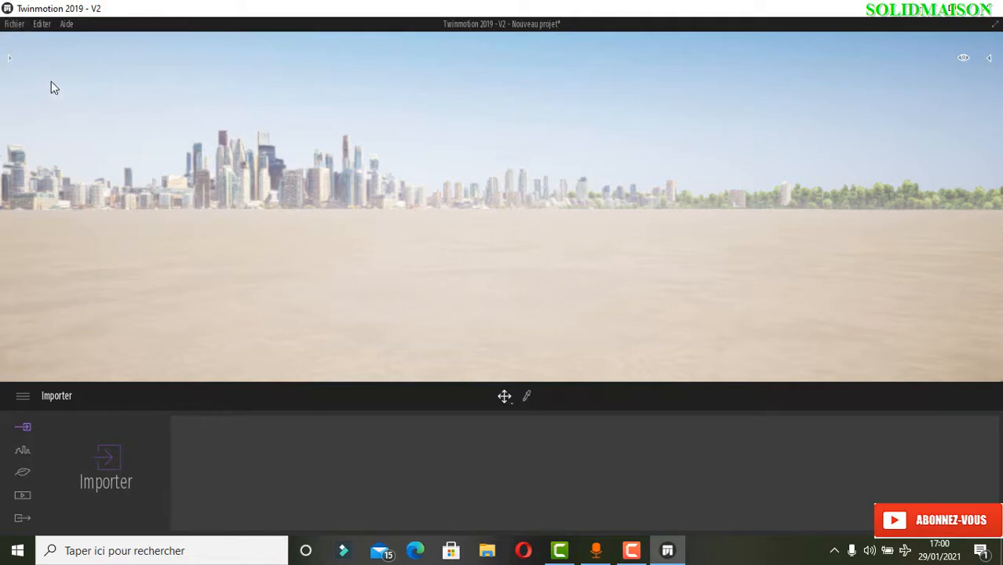
Start a geometry import and browse to the Utilisateurs folder on Disque local (C:).
{"action": "left_click", "coordinate": [110, 463]}
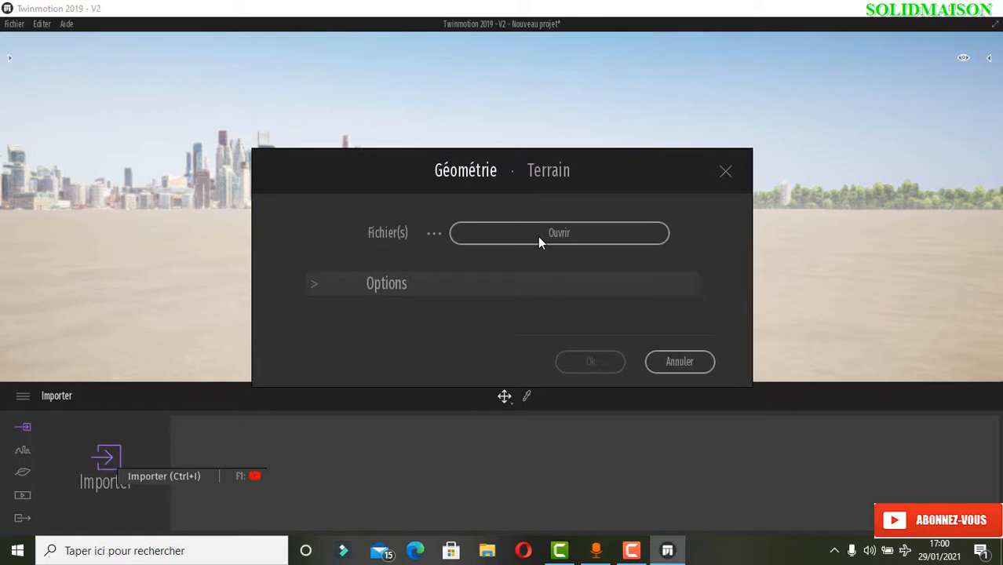
{"action": "left_click", "coordinate": [476, 227]}
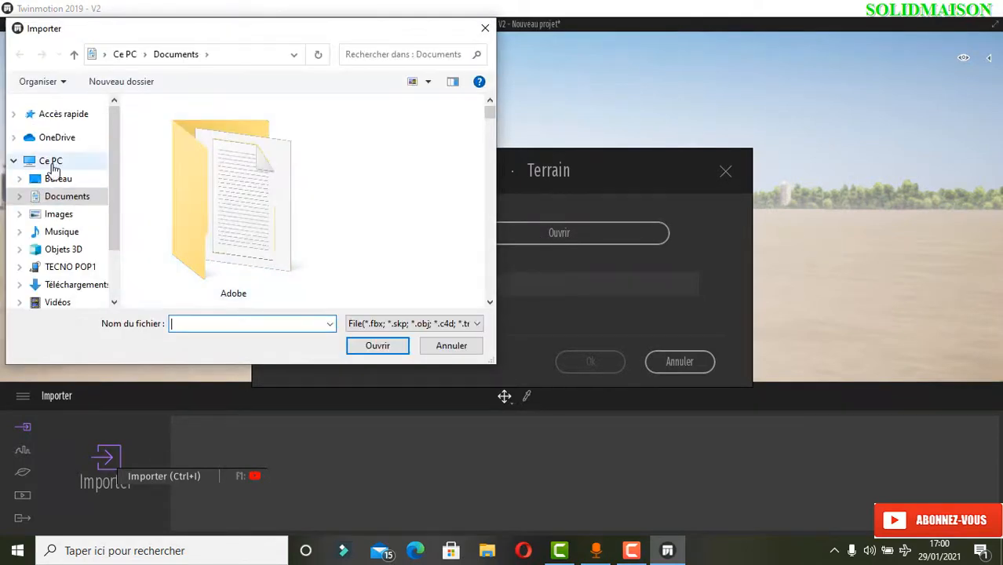
{"action": "left_click", "coordinate": [52, 166]}
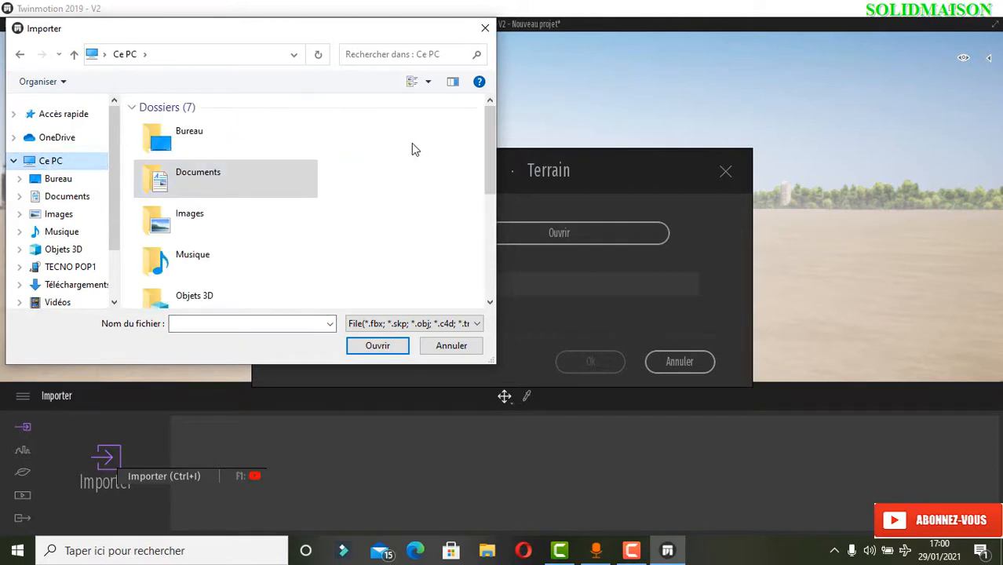
{"action": "scroll", "coordinate": [414, 150], "scroll_direction": "down", "scroll_amount": 5}
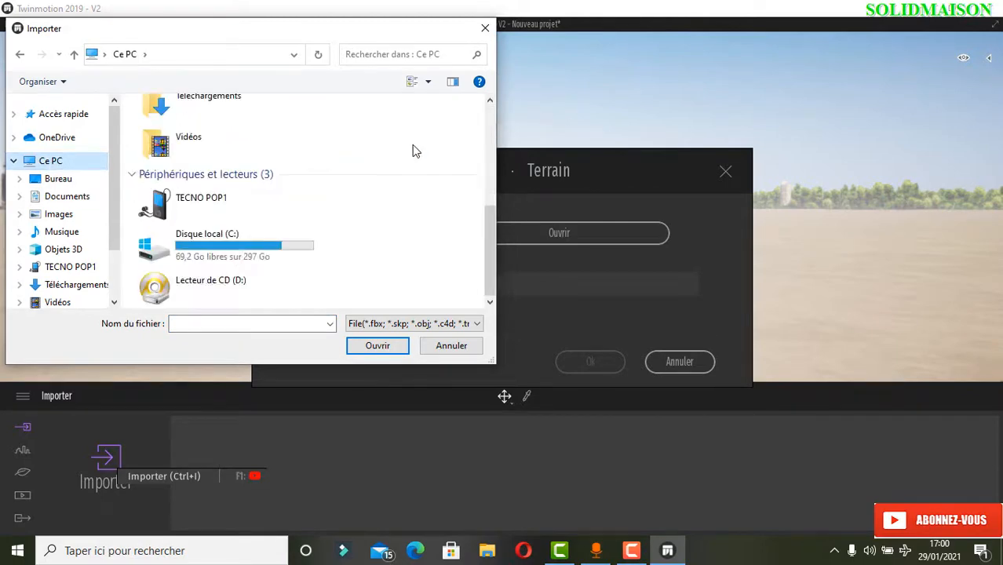
{"action": "double_click", "coordinate": [234, 258]}
{"action": "scroll", "coordinate": [241, 157], "scroll_direction": "down", "scroll_amount": 1}
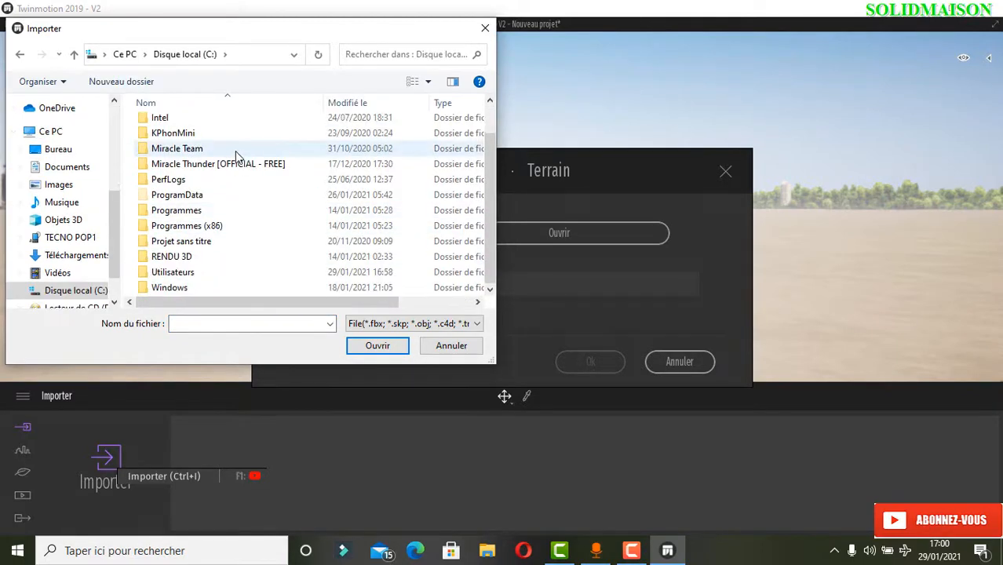
{"action": "double_click", "coordinate": [198, 272]}
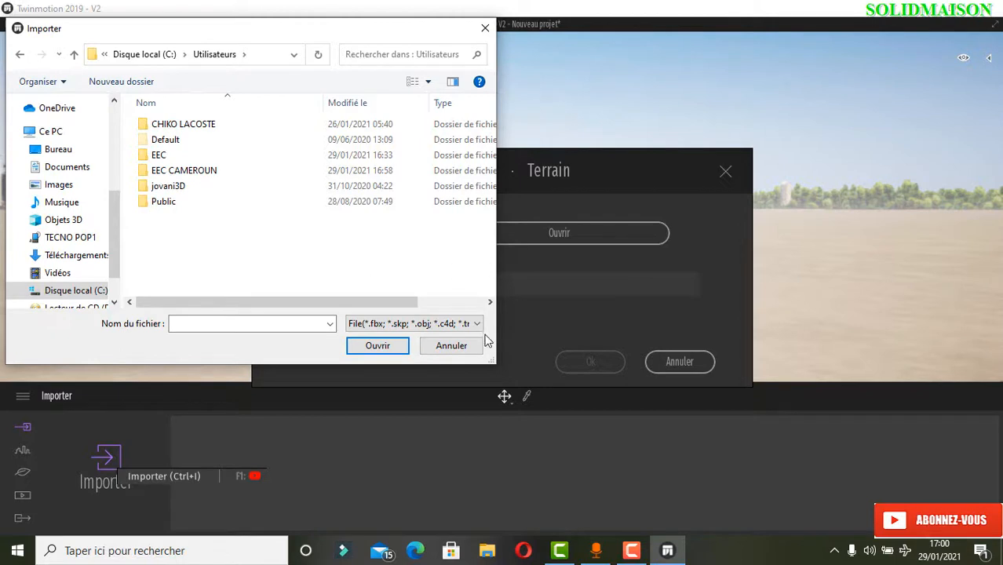
Set the file filter to the Other formats that include *.dae and import EEC CAMEROUN.dae into the scene.
{"action": "left_click", "coordinate": [370, 325]}
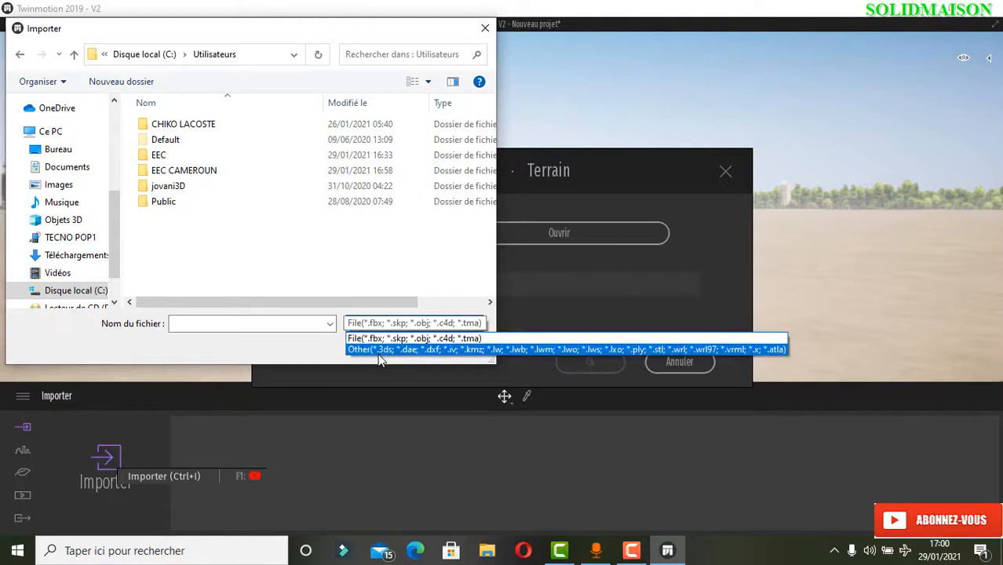
{"action": "left_click", "coordinate": [383, 351]}
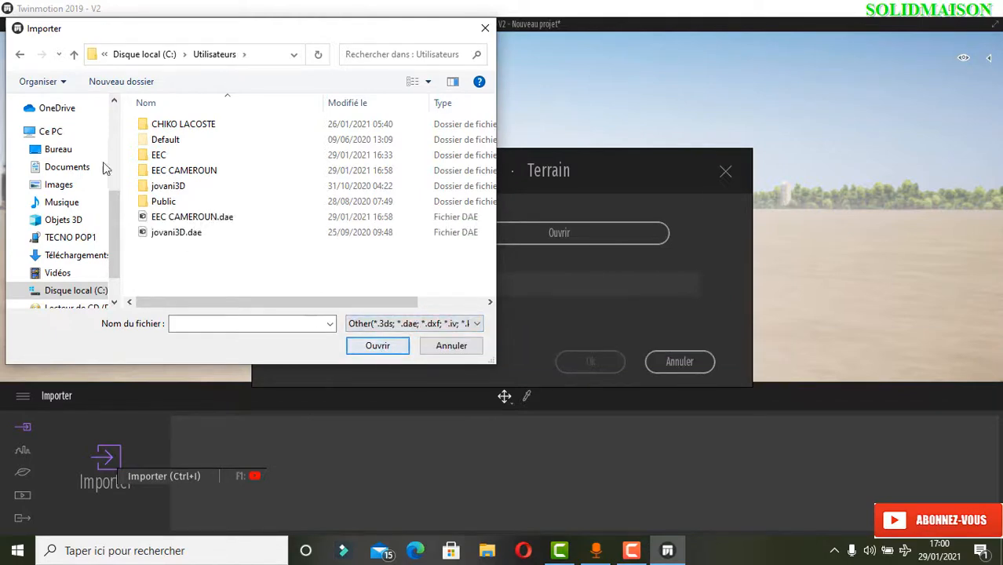
{"action": "left_click", "coordinate": [209, 224]}
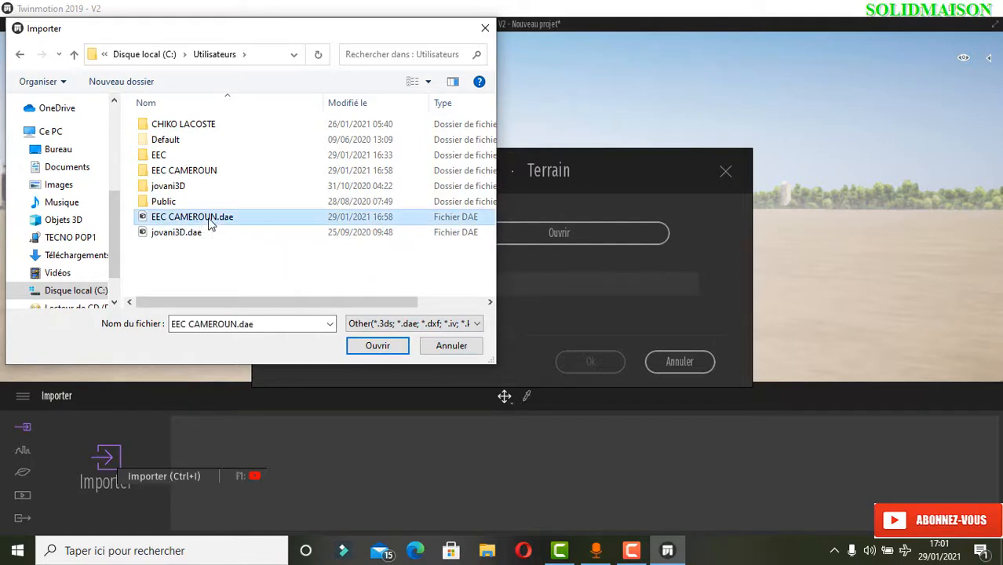
{"action": "left_click", "coordinate": [360, 348]}
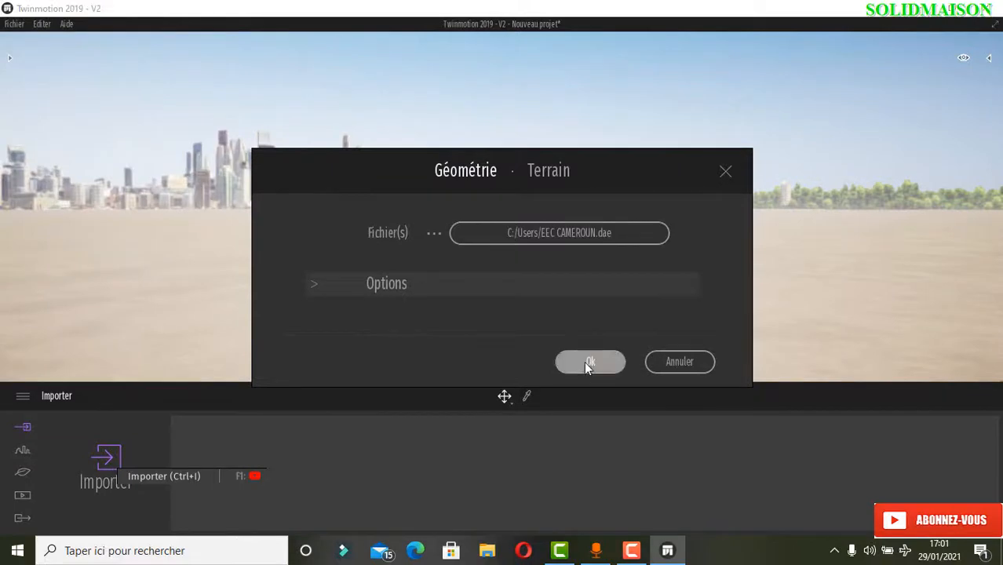
{"action": "left_click", "coordinate": [584, 361]}
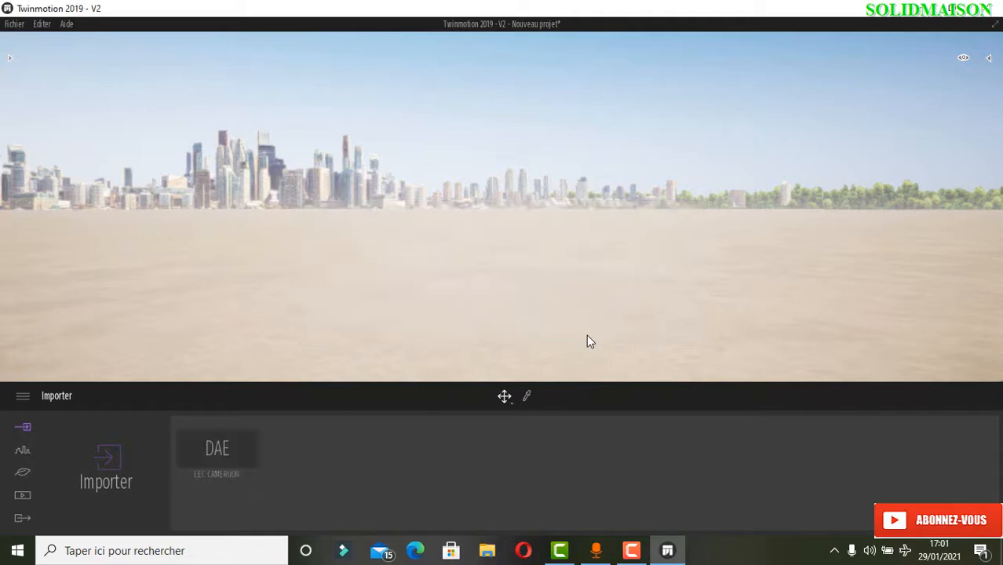
Examine the imported church from outside, viewing its tower, roof, side walls and front entrance.
{"action": "left_click_drag", "start_coordinate": [365, 232], "coordinate": [19, 163]}
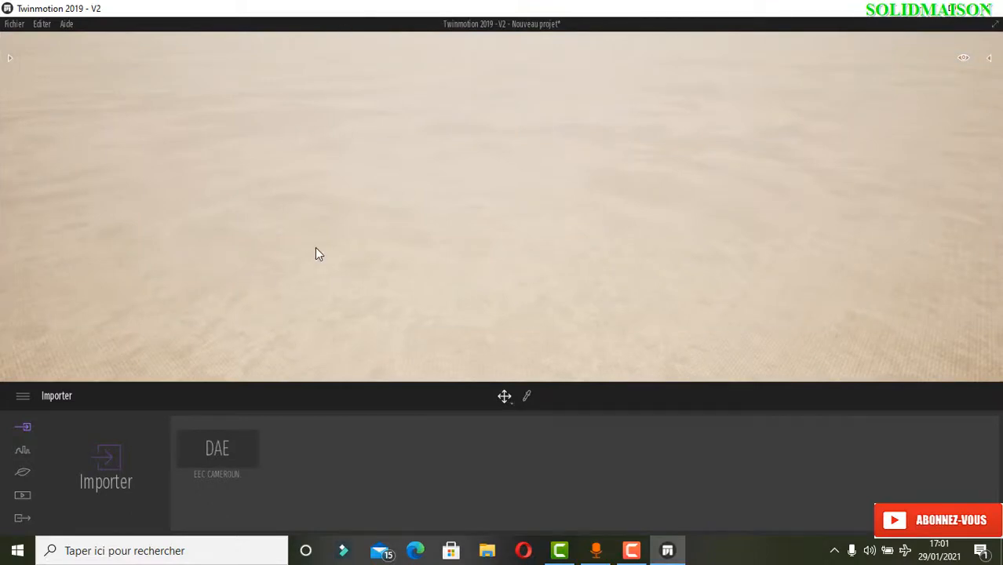
{"action": "right_click_drag", "start_coordinate": [315, 248], "coordinate": [510, 206]}
{"action": "middle_click_drag", "start_coordinate": [619, 138], "coordinate": [530, 190]}
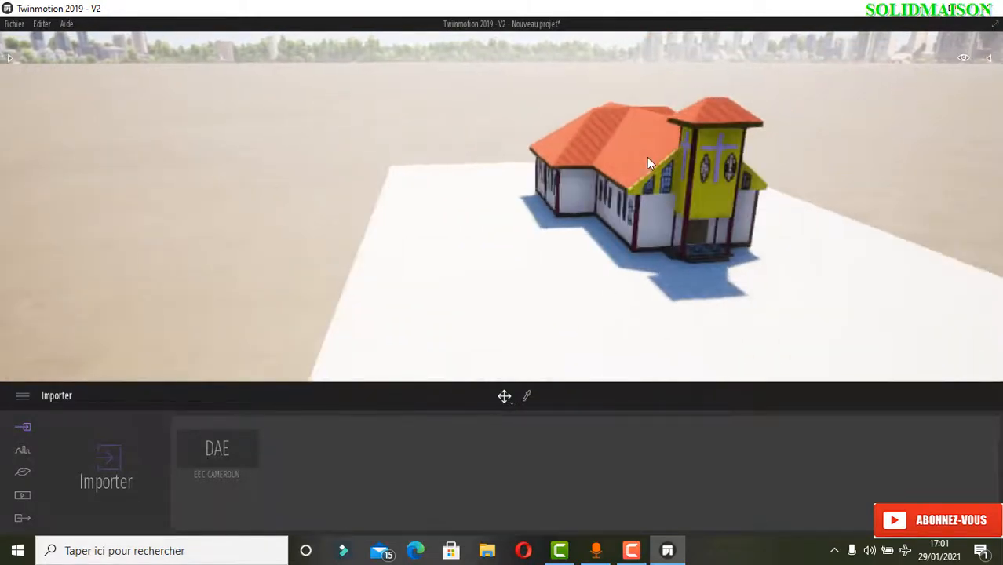
{"action": "scroll", "coordinate": [825, 108], "scroll_direction": "up", "scroll_amount": 3}
{"action": "right_click_drag", "start_coordinate": [802, 86], "coordinate": [840, 57]}
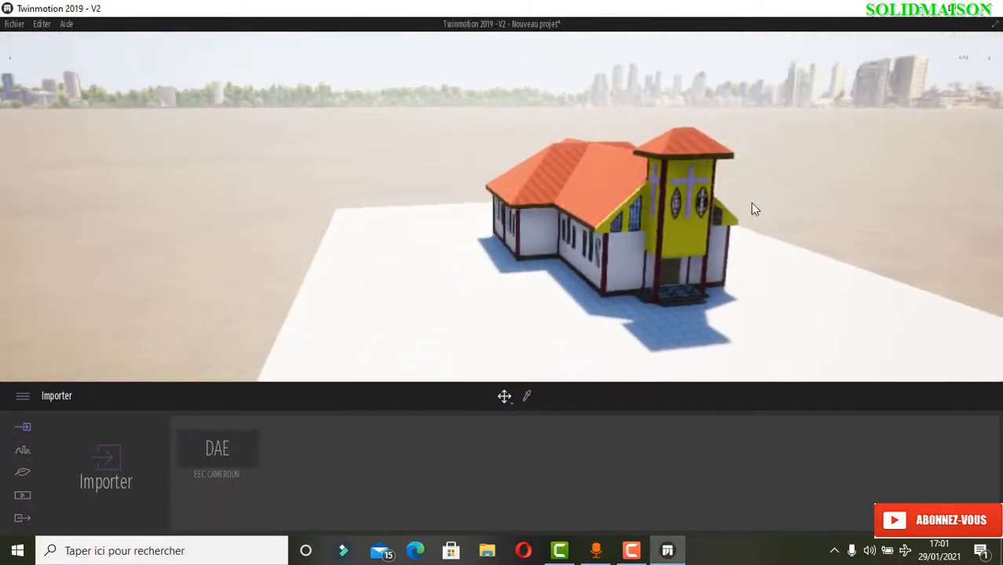
{"action": "scroll", "coordinate": [738, 180], "scroll_direction": "up", "scroll_amount": 3}
{"action": "left_click_drag", "start_coordinate": [706, 204], "coordinate": [540, 205]}
{"action": "scroll", "coordinate": [592, 106], "scroll_direction": "up", "scroll_amount": 3}
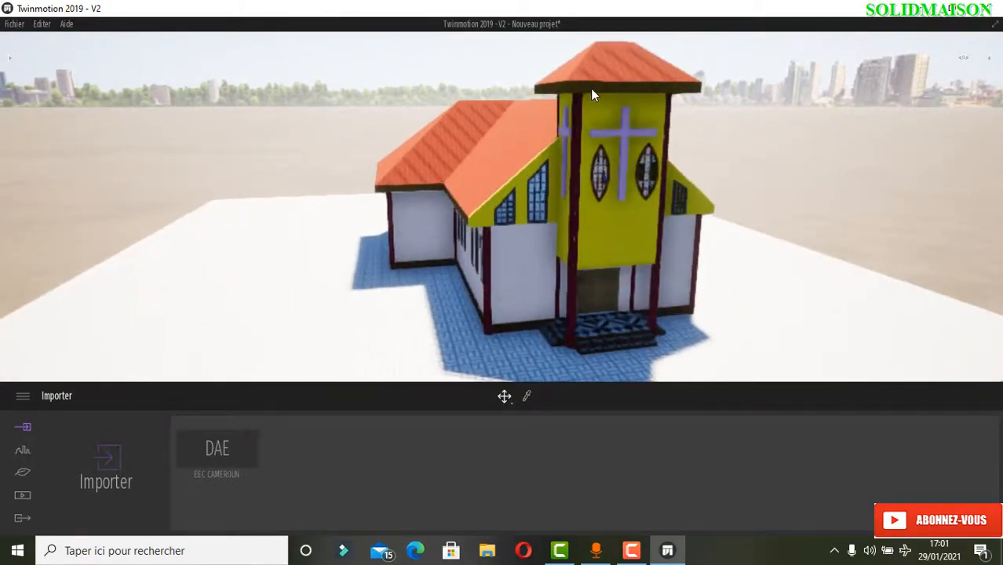
{"action": "right_click_drag", "start_coordinate": [591, 88], "coordinate": [637, 57]}
{"action": "middle_click_drag", "start_coordinate": [563, 193], "coordinate": [590, 161]}
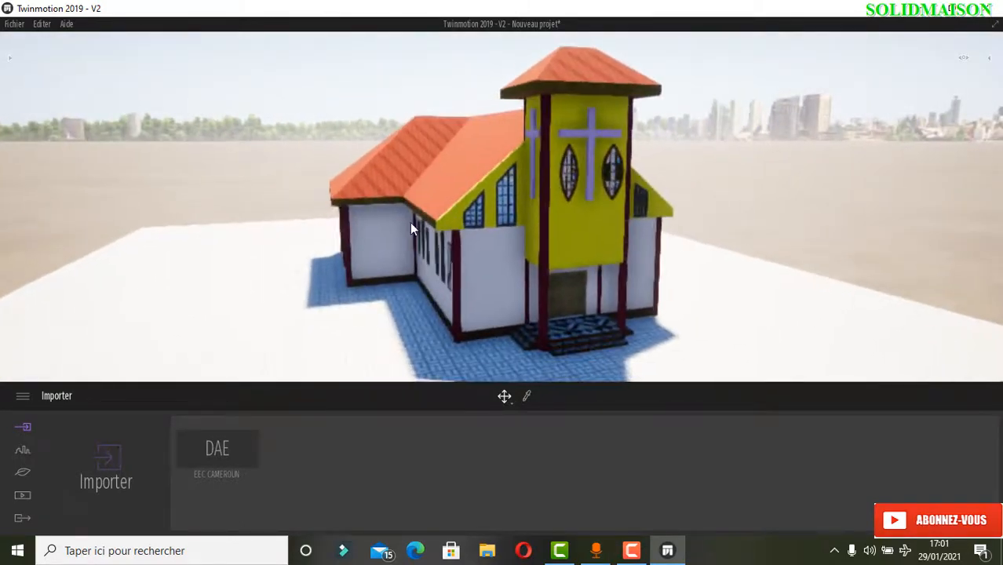
{"action": "middle_click_drag", "start_coordinate": [397, 169], "coordinate": [491, 118]}
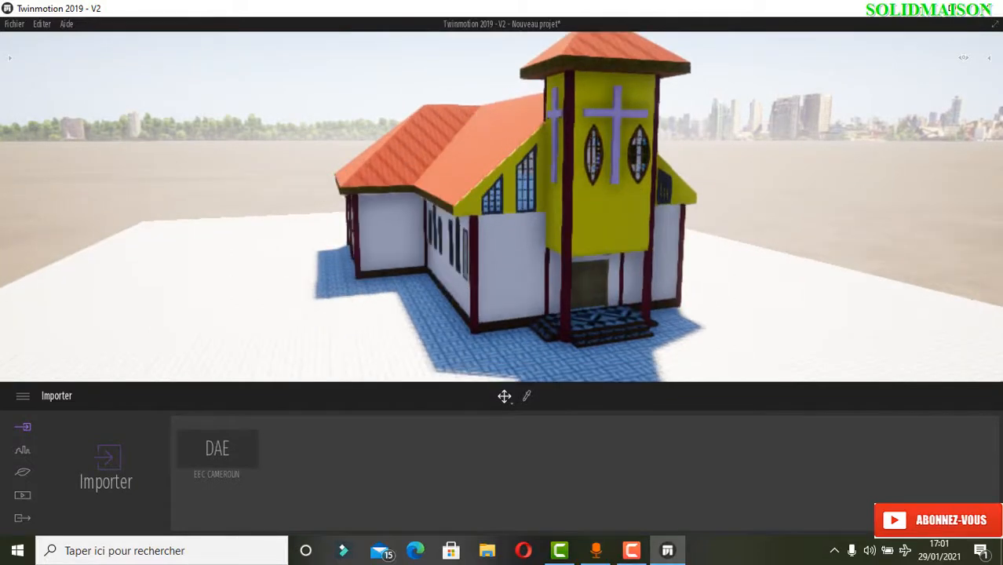
{"action": "right_click_drag", "start_coordinate": [395, 157], "coordinate": [452, 134]}
{"action": "middle_click_drag", "start_coordinate": [393, 146], "coordinate": [423, 140]}
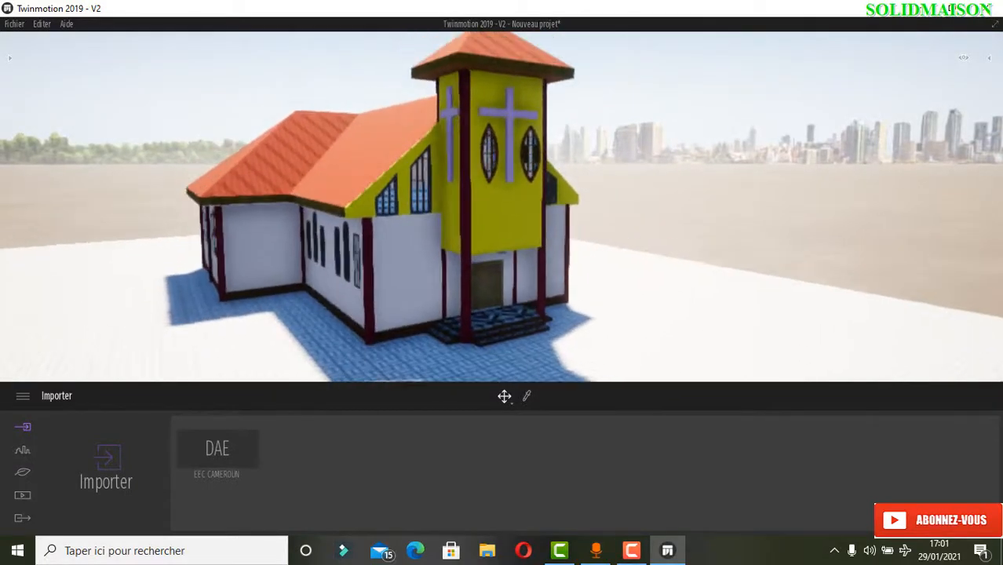
{"action": "scroll", "coordinate": [394, 150], "scroll_direction": "down", "scroll_amount": 3}
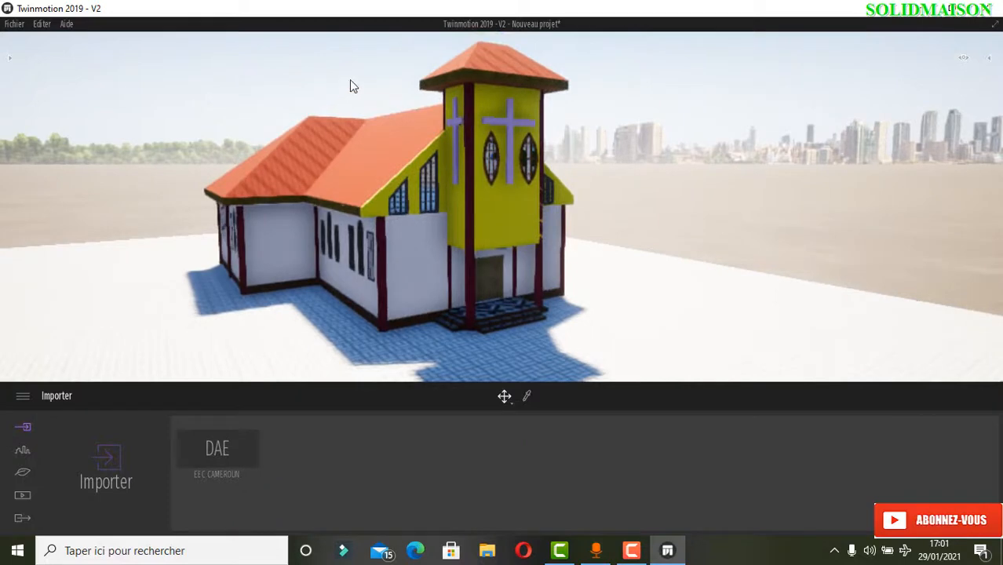
{"action": "scroll", "coordinate": [352, 86], "scroll_direction": "up", "scroll_amount": 3}
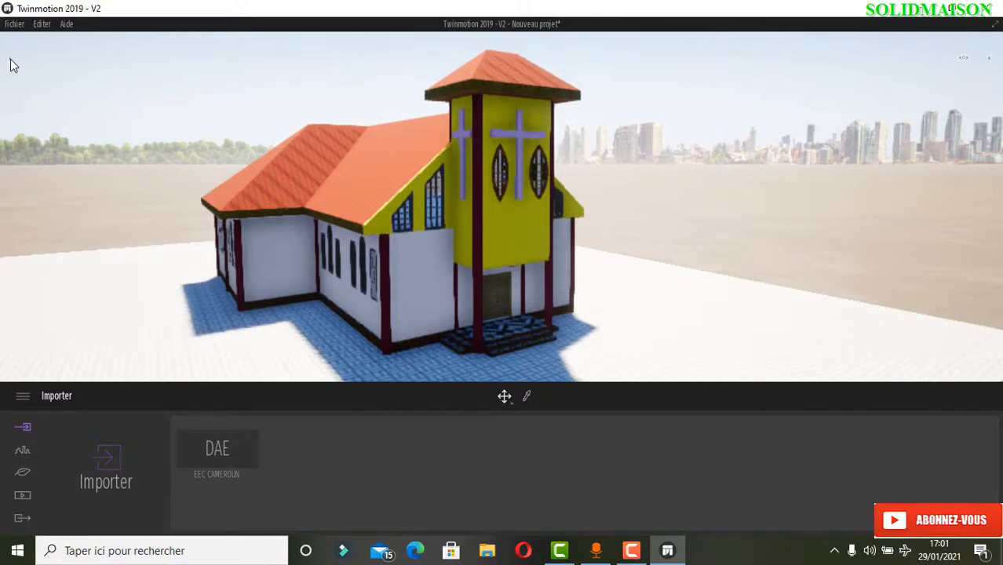
Open the Matériaux section of the library and look through its material categories.
{"action": "left_click", "coordinate": [12, 64]}
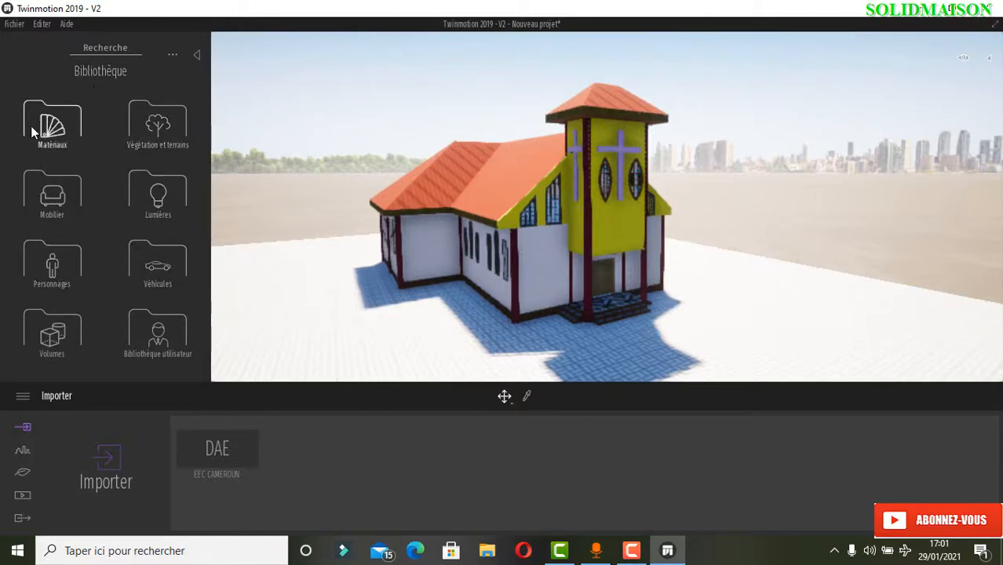
{"action": "left_click", "coordinate": [61, 130]}
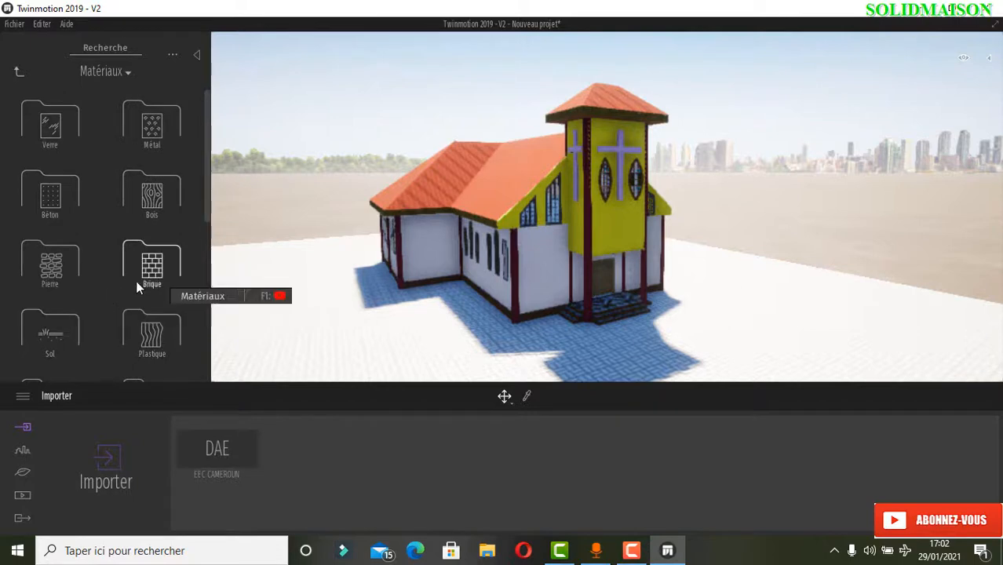
{"action": "scroll", "coordinate": [44, 286], "scroll_direction": "down", "scroll_amount": 1}
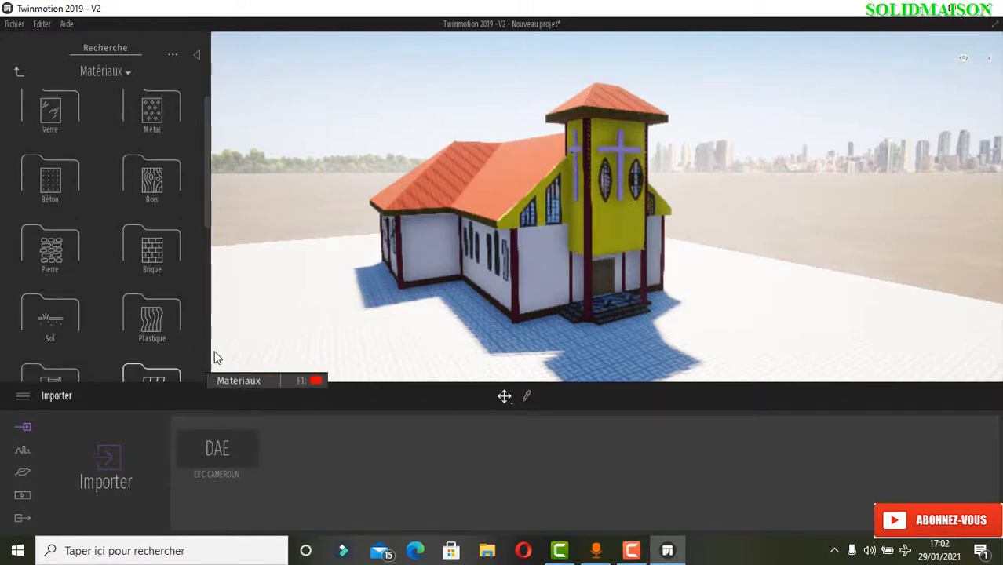
{"action": "scroll", "coordinate": [176, 311], "scroll_direction": "down", "scroll_amount": 4}
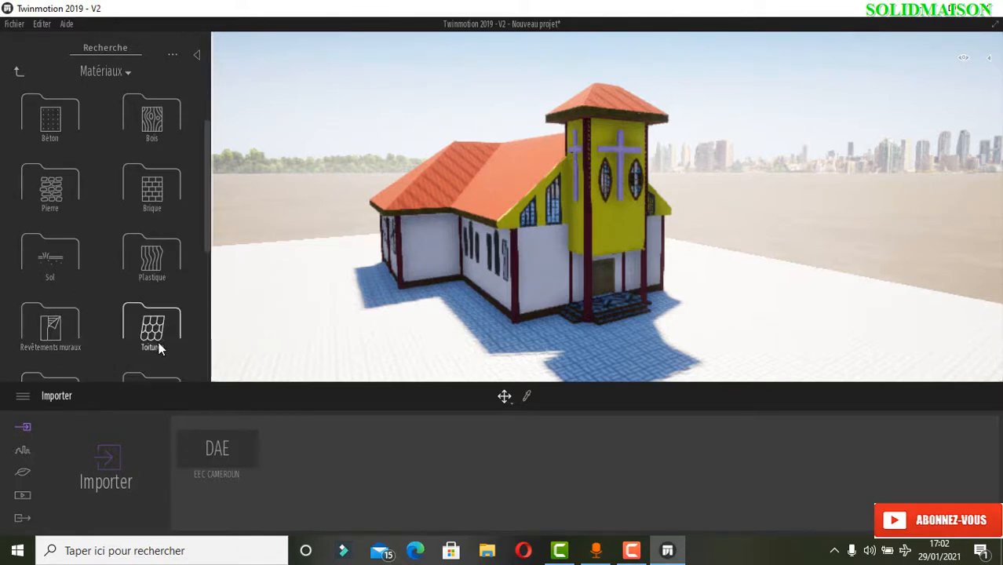
{"action": "scroll", "coordinate": [134, 288], "scroll_direction": "down", "scroll_amount": 3}
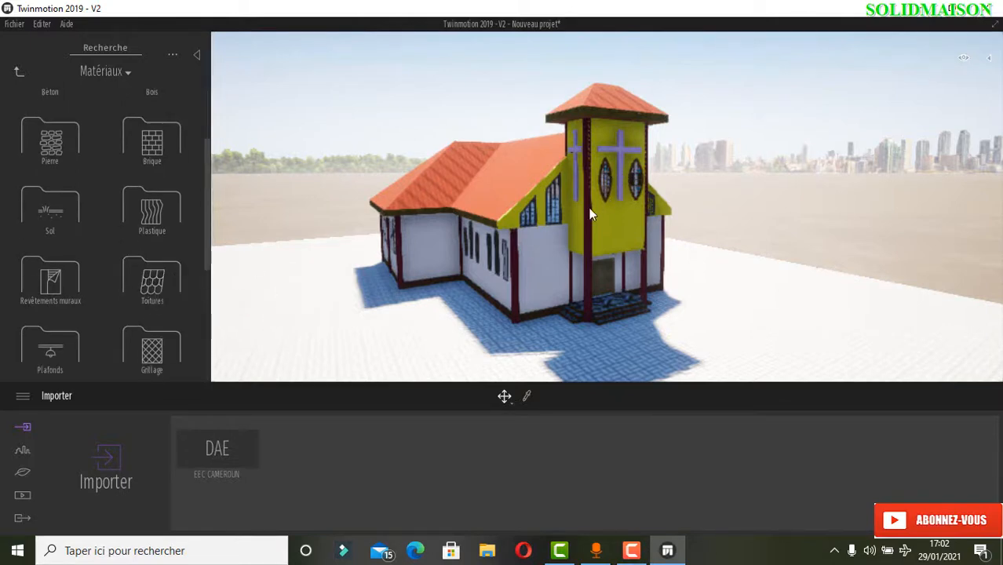
Examine the church's front porch and its wooden double entrance door up close.
{"action": "scroll", "coordinate": [591, 214], "scroll_direction": "up", "scroll_amount": 5}
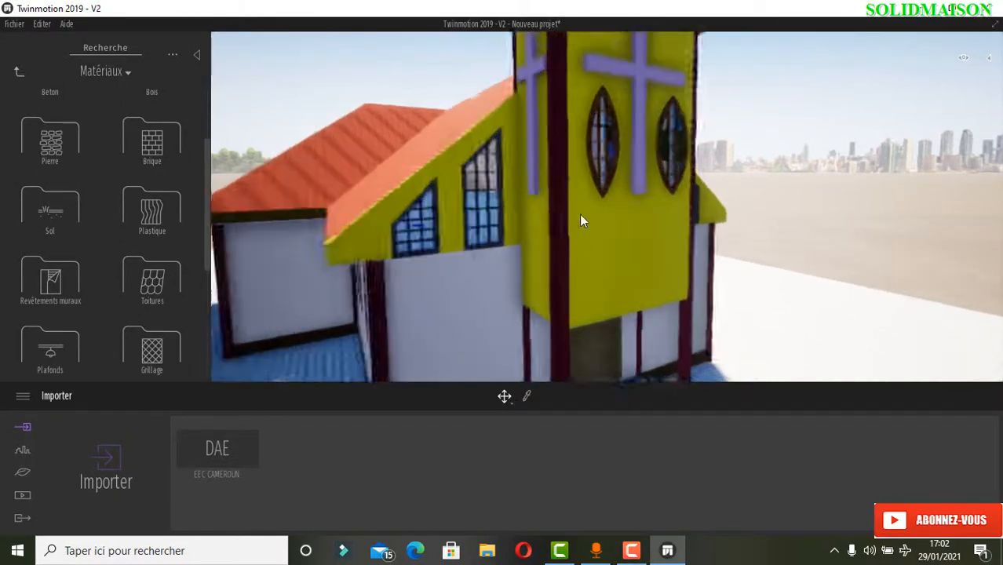
{"action": "scroll", "coordinate": [581, 213], "scroll_direction": "up", "scroll_amount": 2}
{"action": "middle_click_drag", "start_coordinate": [580, 211], "coordinate": [667, 63]}
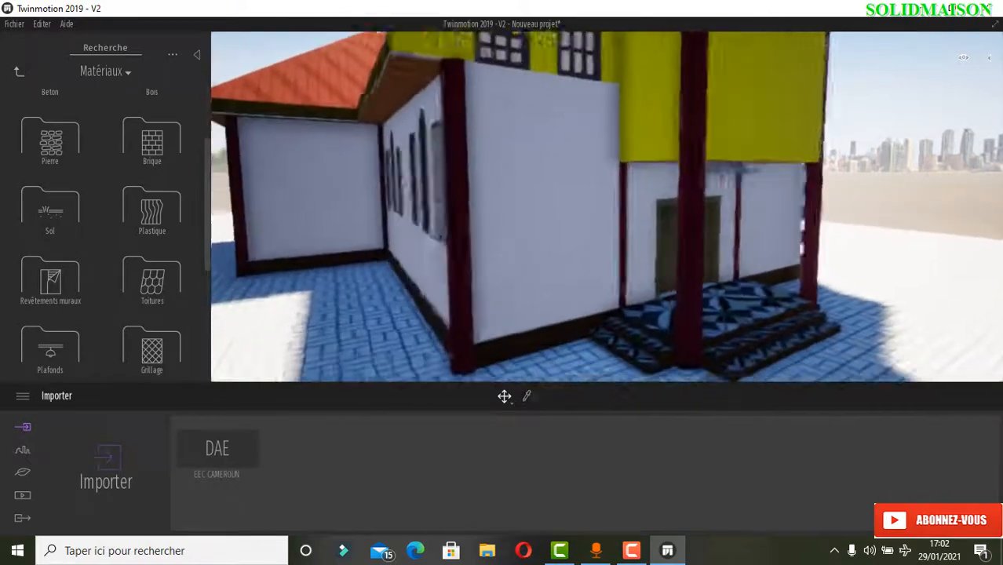
{"action": "scroll", "coordinate": [628, 299], "scroll_direction": "up", "scroll_amount": 6}
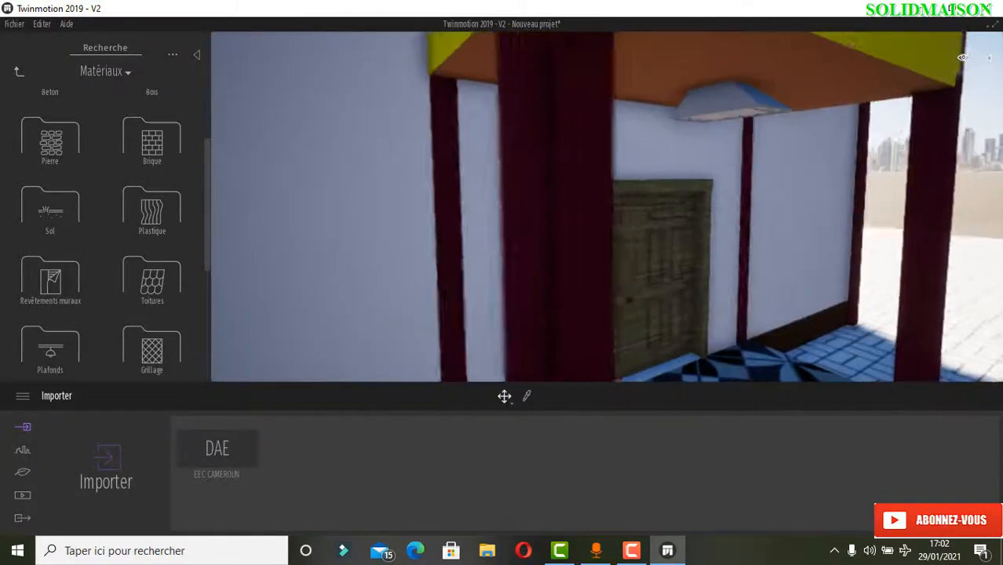
{"action": "middle_click_drag", "start_coordinate": [659, 307], "coordinate": [612, 252]}
{"action": "scroll", "coordinate": [612, 251], "scroll_direction": "up", "scroll_amount": 4}
{"action": "middle_click_drag", "start_coordinate": [400, 185], "coordinate": [471, 235]}
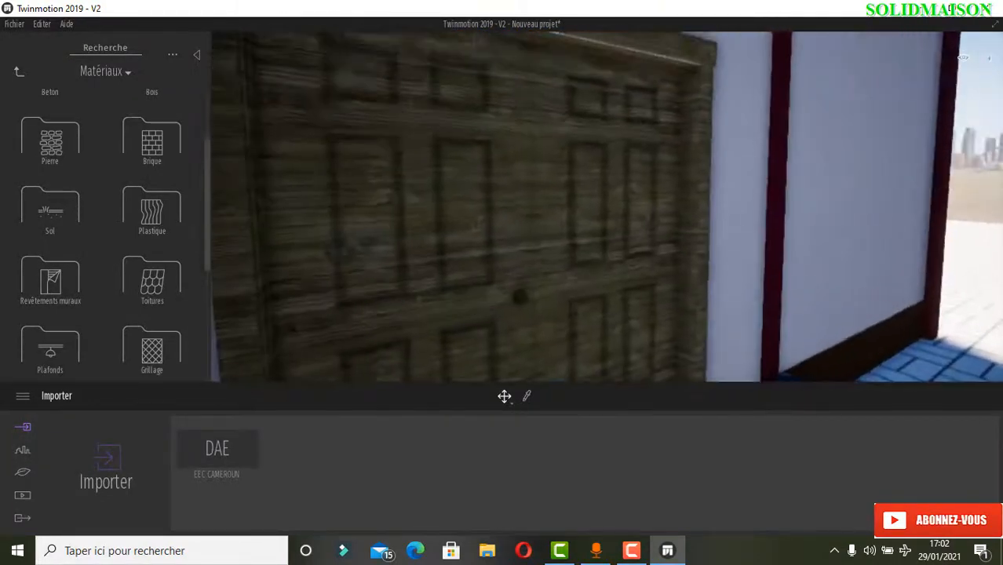
{"action": "scroll", "coordinate": [398, 176], "scroll_direction": "down", "scroll_amount": 3}
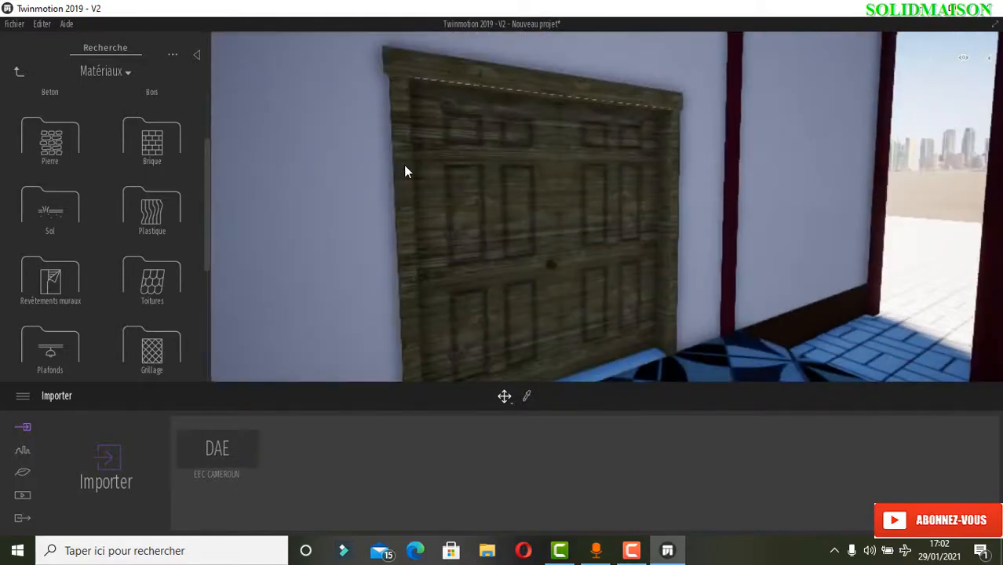
{"action": "scroll", "coordinate": [405, 171], "scroll_direction": "up", "scroll_amount": 3}
Apply the Mahogany 01 D wood material from the Bois category to both leaves and the frame of the entrance door.
{"action": "scroll", "coordinate": [138, 206], "scroll_direction": "up", "scroll_amount": 2}
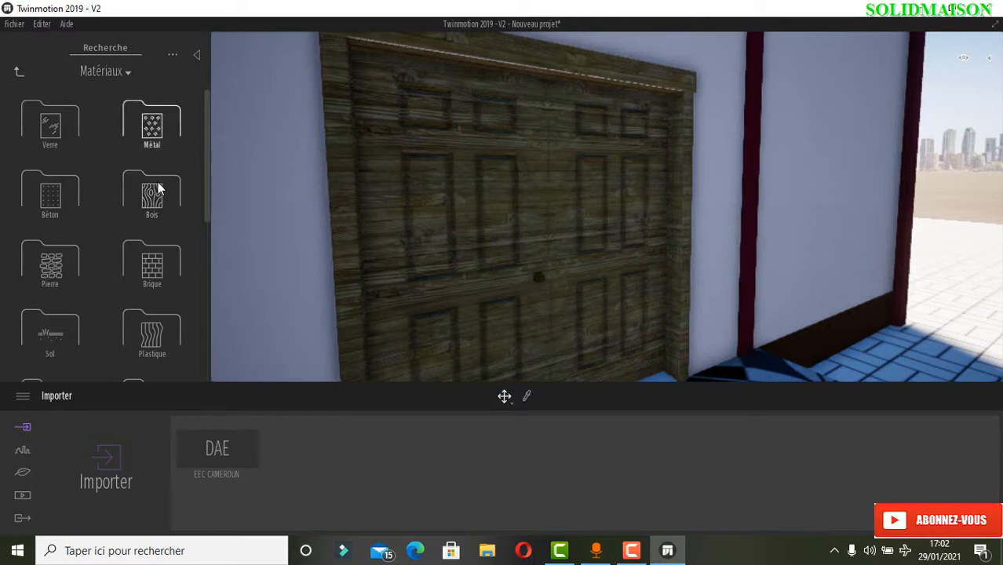
{"action": "left_click", "coordinate": [158, 202]}
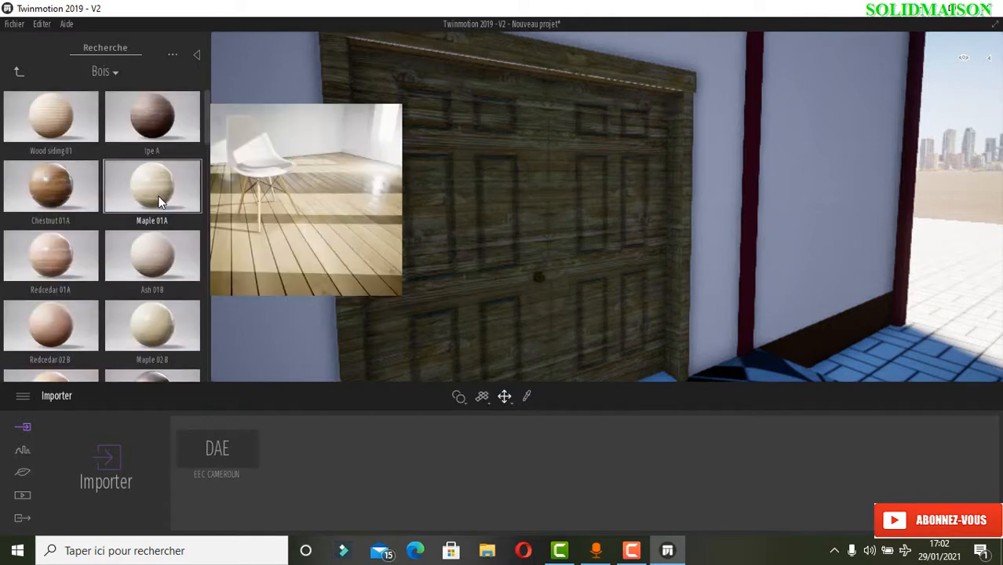
{"action": "scroll", "coordinate": [92, 182], "scroll_direction": "down", "scroll_amount": 1}
{"action": "scroll", "coordinate": [92, 182], "scroll_direction": "down", "scroll_amount": 3}
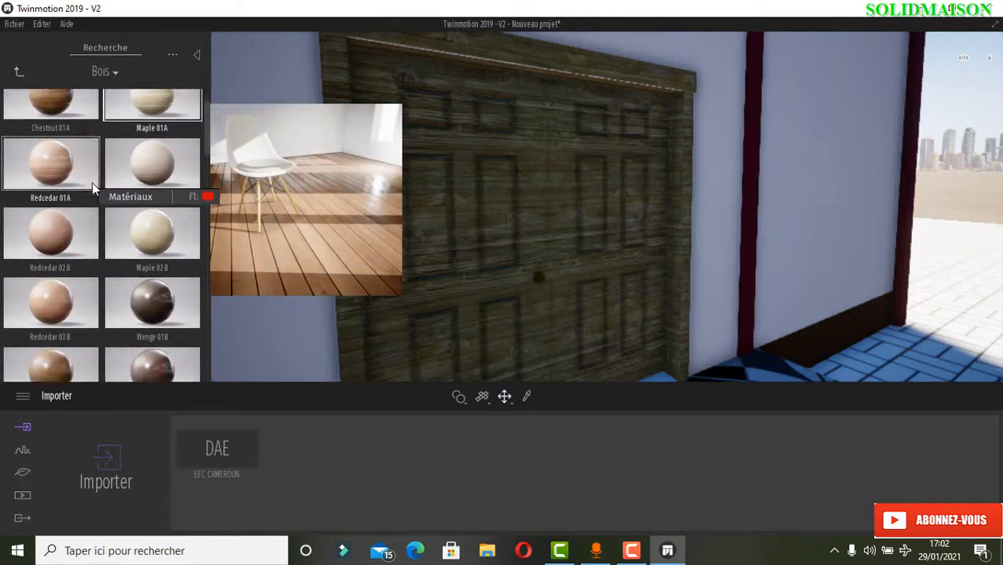
{"action": "scroll", "coordinate": [112, 252], "scroll_direction": "down", "scroll_amount": 5}
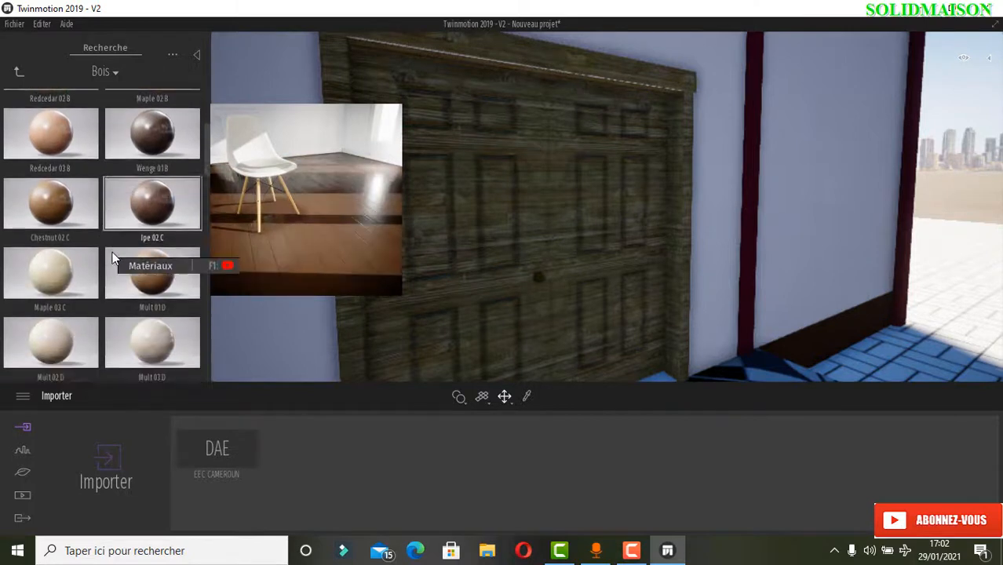
{"action": "scroll", "coordinate": [112, 253], "scroll_direction": "down", "scroll_amount": 3}
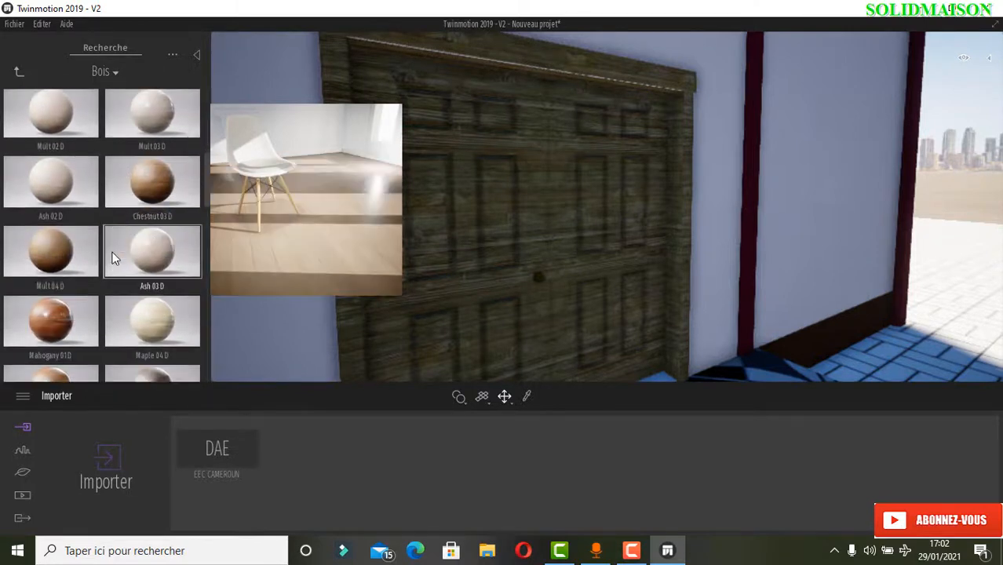
{"action": "left_click_drag", "start_coordinate": [47, 256], "coordinate": [417, 242]}
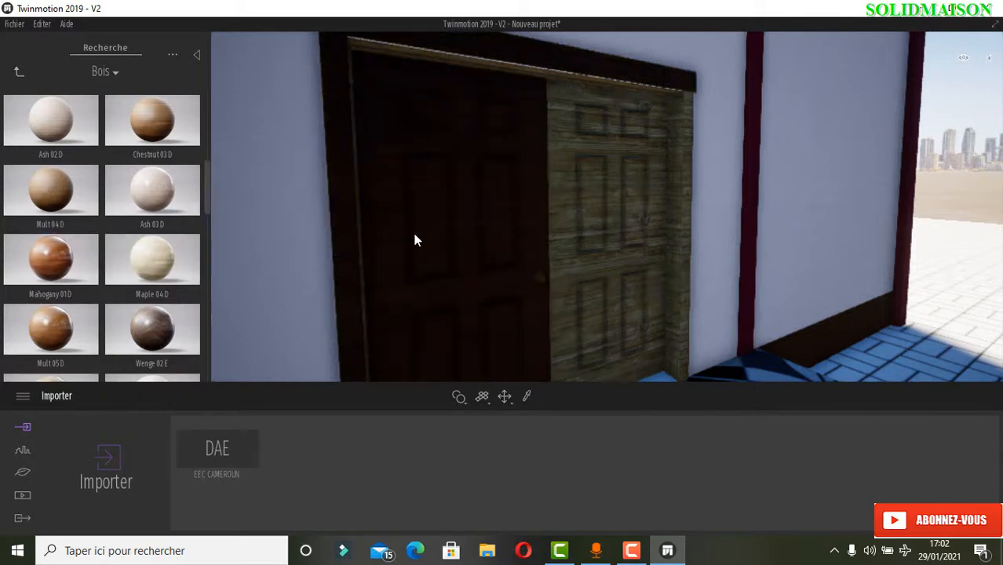
{"action": "mouse_move", "coordinate": [53, 256]}
{"action": "left_click_drag", "start_coordinate": [167, 265], "coordinate": [581, 255]}
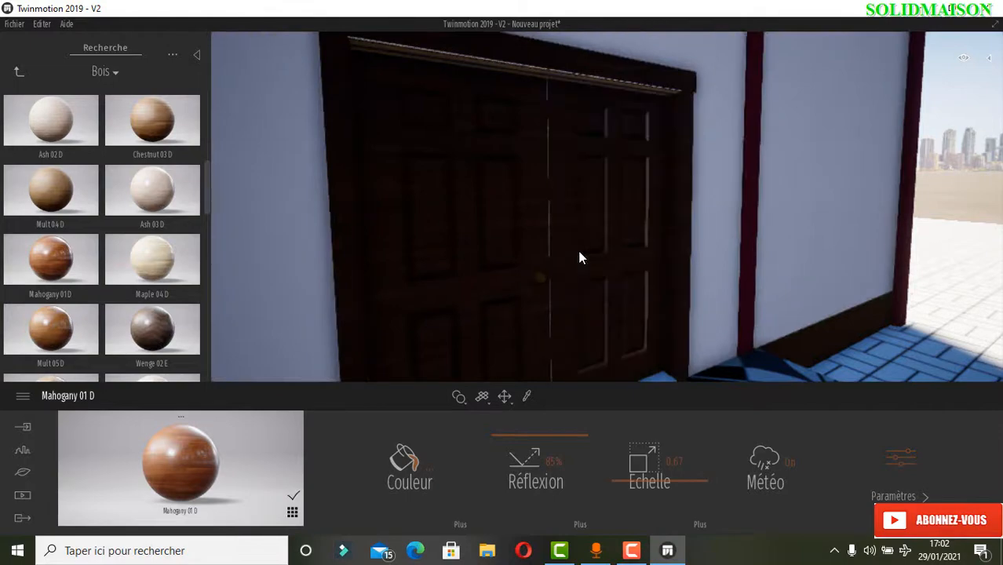
Apply the Stone 01 material from the Pierre category to the brown base band along the church's outer walls.
{"action": "scroll", "coordinate": [434, 162], "scroll_direction": "down", "scroll_amount": 6}
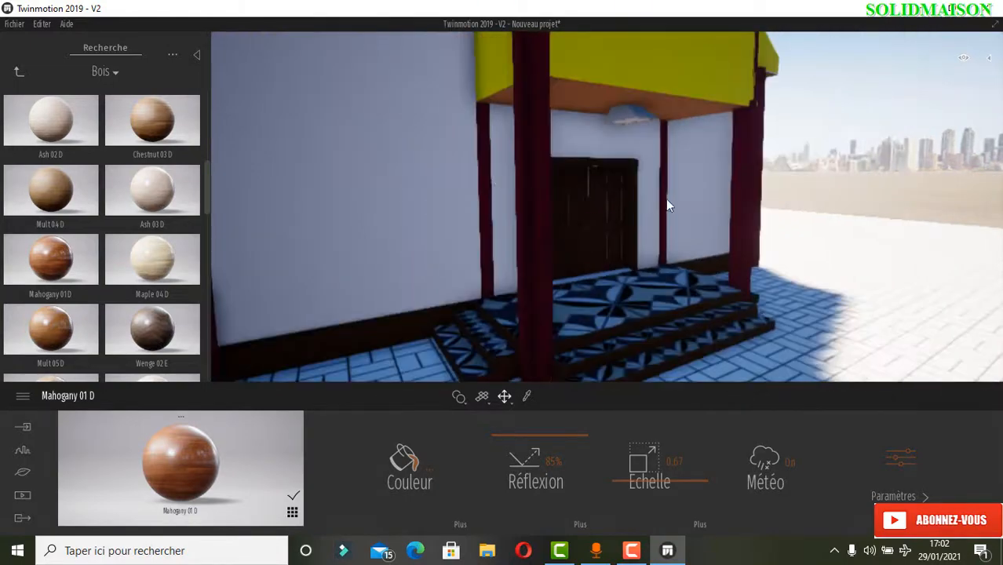
{"action": "scroll", "coordinate": [650, 190], "scroll_direction": "up", "scroll_amount": 7}
{"action": "scroll", "coordinate": [459, 188], "scroll_direction": "down", "scroll_amount": 4}
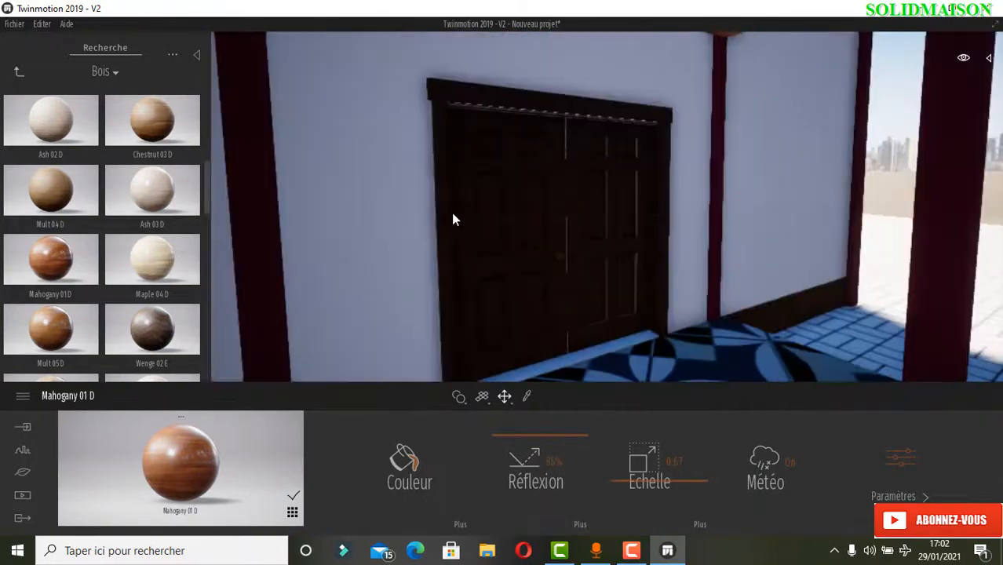
{"action": "scroll", "coordinate": [587, 160], "scroll_direction": "down", "scroll_amount": 3}
{"action": "scroll", "coordinate": [587, 153], "scroll_direction": "down", "scroll_amount": 5}
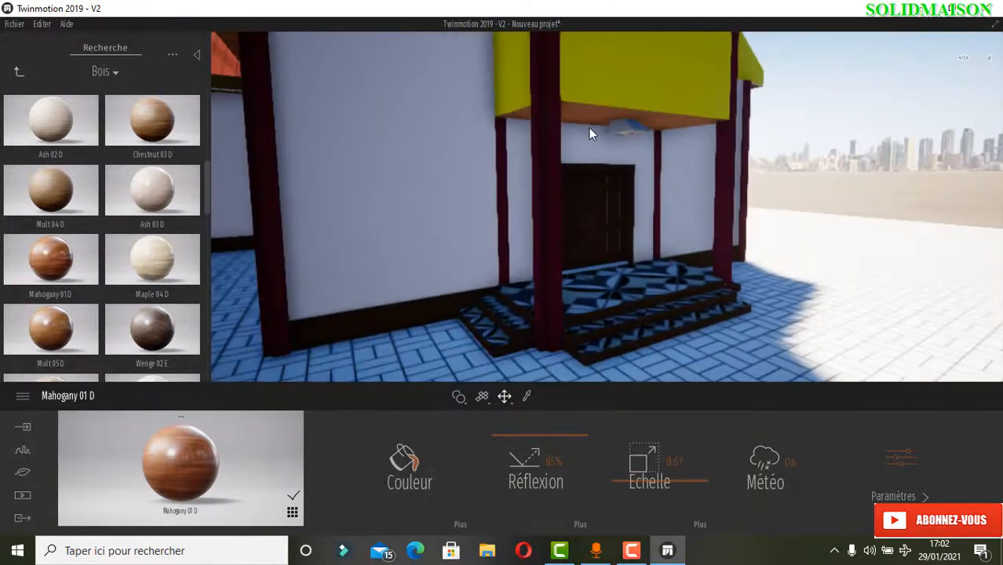
{"action": "left_click_drag", "start_coordinate": [587, 156], "coordinate": [460, 312]}
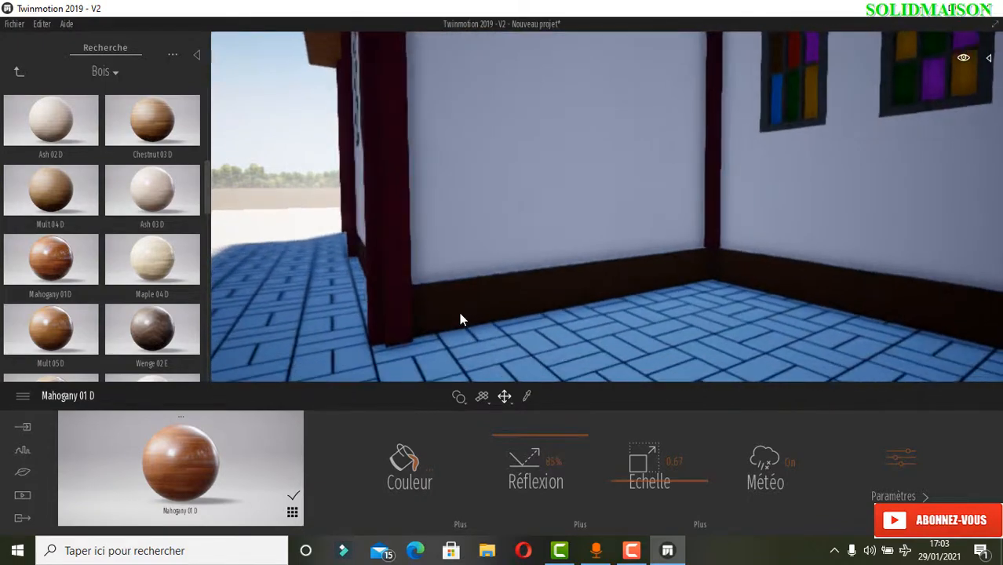
{"action": "left_click", "coordinate": [20, 77]}
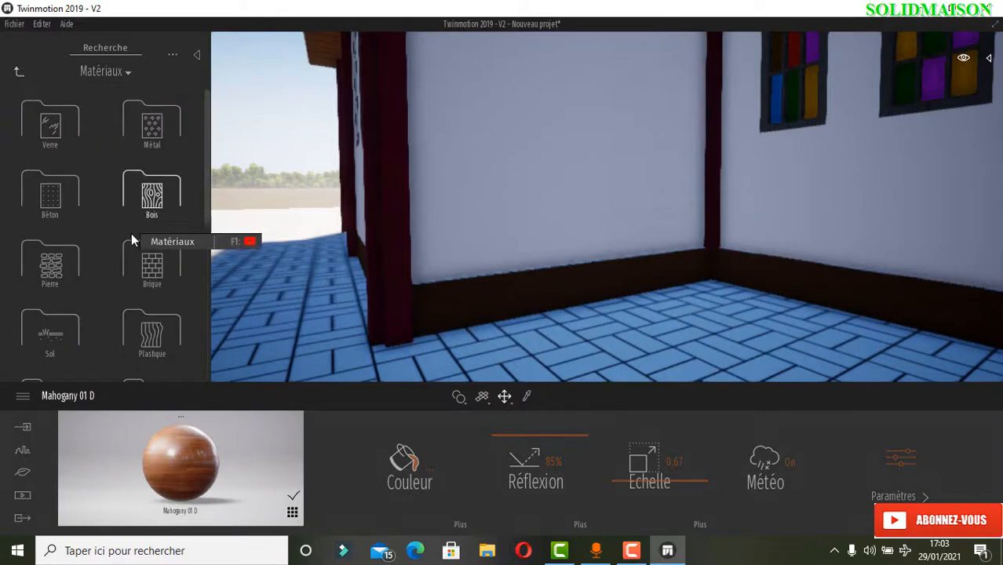
{"action": "left_click", "coordinate": [67, 268]}
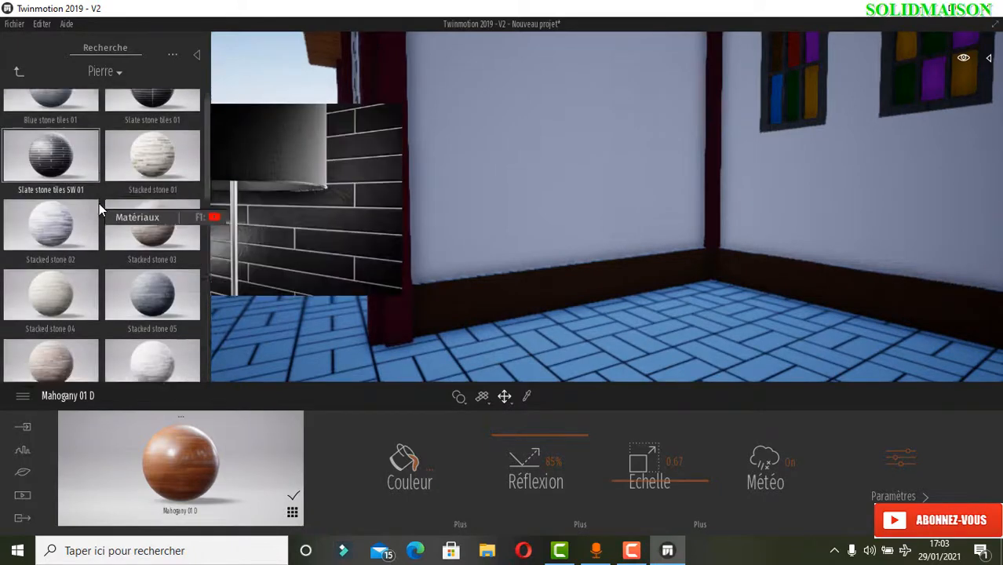
{"action": "scroll", "coordinate": [99, 204], "scroll_direction": "down", "scroll_amount": 2}
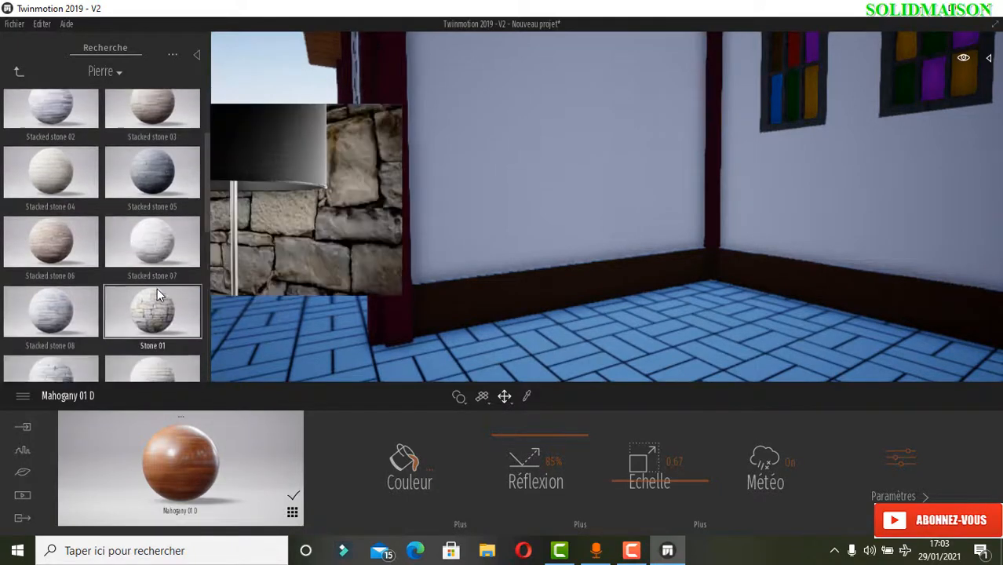
{"action": "scroll", "coordinate": [157, 294], "scroll_direction": "down", "scroll_amount": 1}
{"action": "left_click_drag", "start_coordinate": [139, 252], "coordinate": [478, 317]}
{"action": "scroll", "coordinate": [419, 186], "scroll_direction": "down", "scroll_amount": 3}
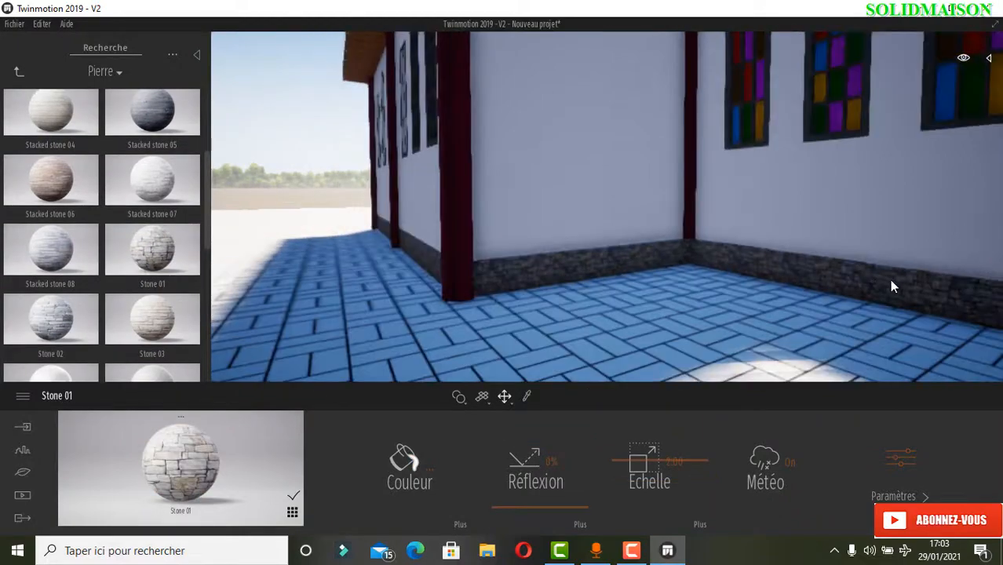
Set the Stone 01 material's scale to 3.36 and its reflection to 11% on the wall base.
{"action": "scroll", "coordinate": [785, 302], "scroll_direction": "up", "scroll_amount": 5}
{"action": "left_click_drag", "start_coordinate": [724, 322], "coordinate": [707, 318]}
{"action": "scroll", "coordinate": [445, 290], "scroll_direction": "up", "scroll_amount": 2}
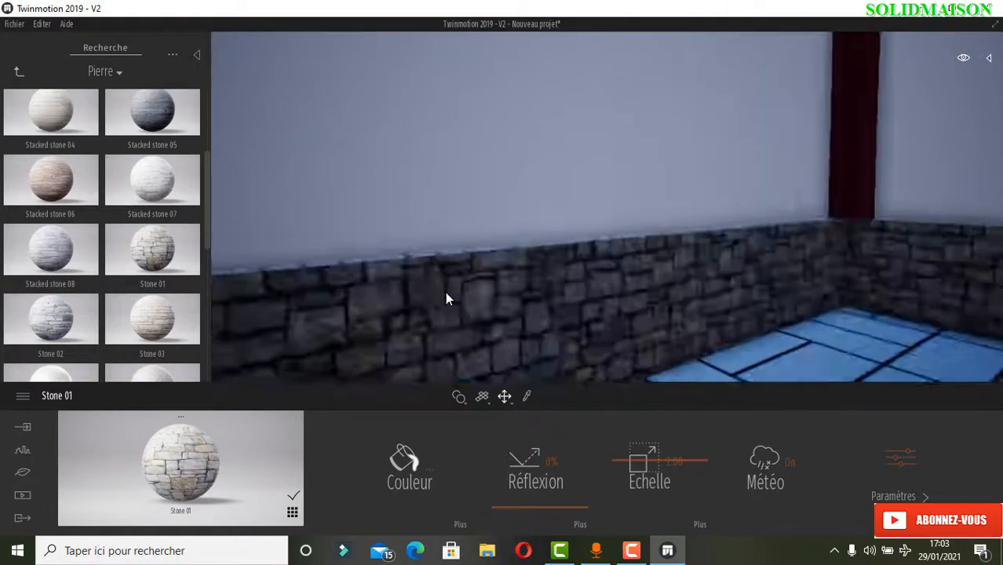
{"action": "scroll", "coordinate": [445, 289], "scroll_direction": "down", "scroll_amount": 1}
{"action": "middle_click_drag", "start_coordinate": [462, 299], "coordinate": [462, 258]}
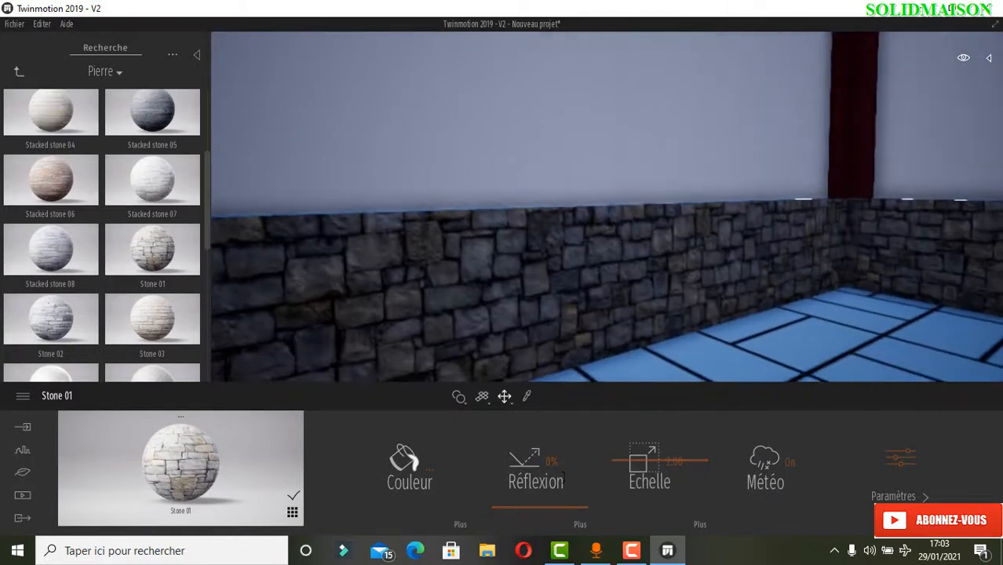
{"action": "left_click_drag", "start_coordinate": [620, 460], "coordinate": [619, 454]}
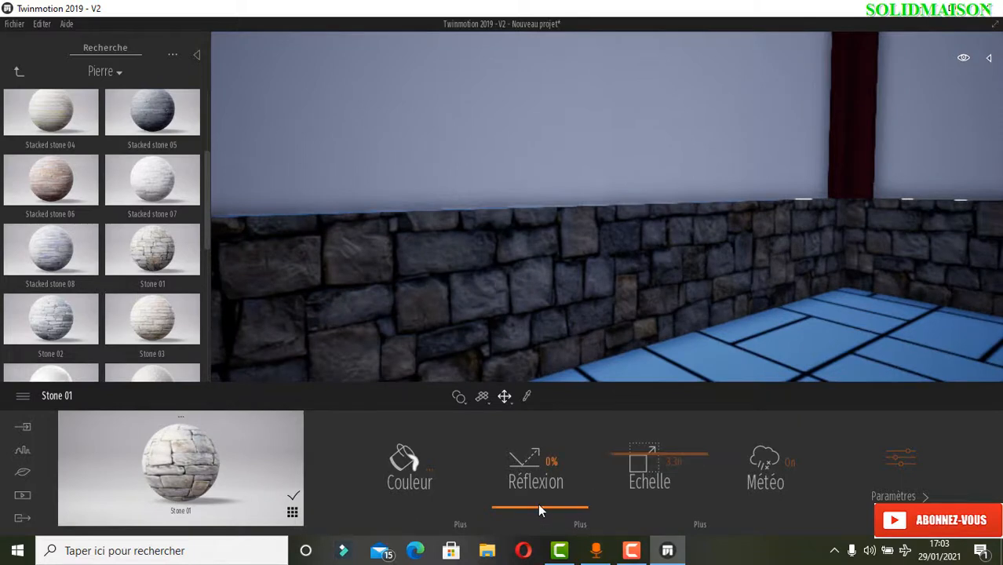
{"action": "mouse_move", "coordinate": [539, 511]}
{"action": "left_mouse_down"}
{"action": "mouse_move", "coordinate": [541, 487]}
{"action": "mouse_move", "coordinate": [542, 500]}
{"action": "left_mouse_up"}
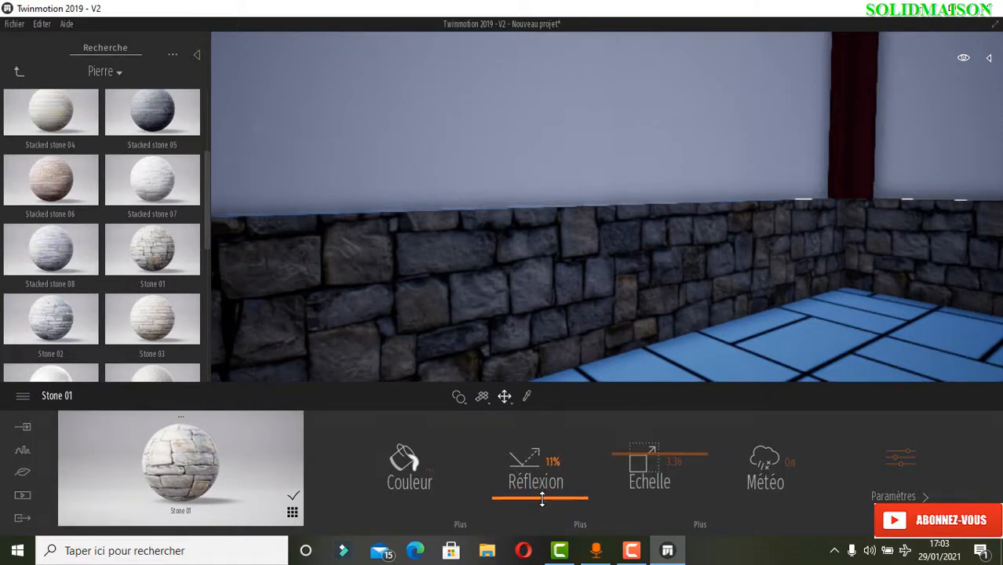
Examine the stone wall base around the outside of the church and at the front porch.
{"action": "scroll", "coordinate": [520, 105], "scroll_direction": "down", "scroll_amount": 5}
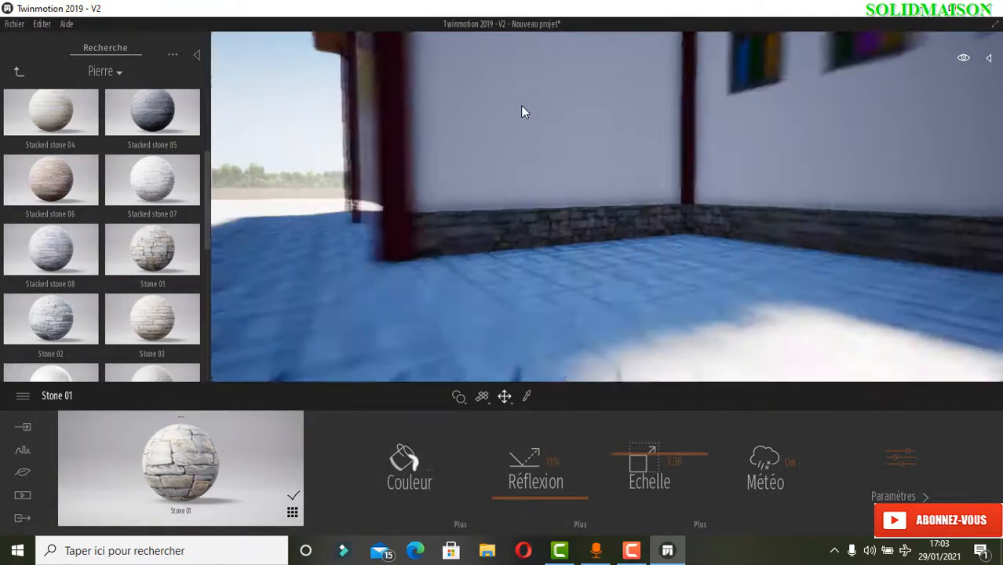
{"action": "right_click_drag", "start_coordinate": [521, 105], "coordinate": [521, 186]}
{"action": "scroll", "coordinate": [521, 186], "scroll_direction": "down", "scroll_amount": 10}
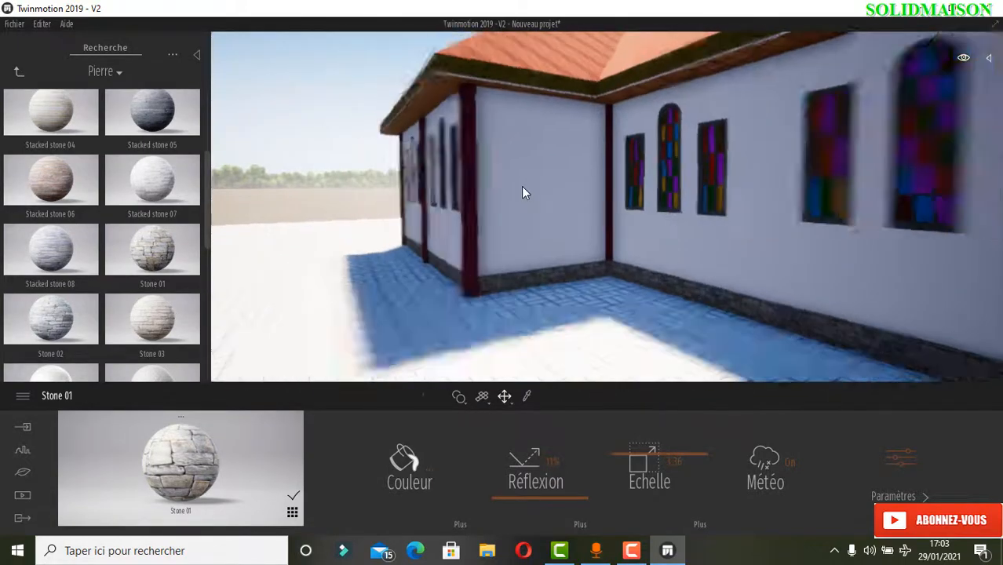
{"action": "middle_click_drag", "start_coordinate": [966, 265], "coordinate": [846, 273]}
{"action": "scroll", "coordinate": [775, 344], "scroll_direction": "up", "scroll_amount": 3}
{"action": "scroll", "coordinate": [775, 345], "scroll_direction": "up", "scroll_amount": 5}
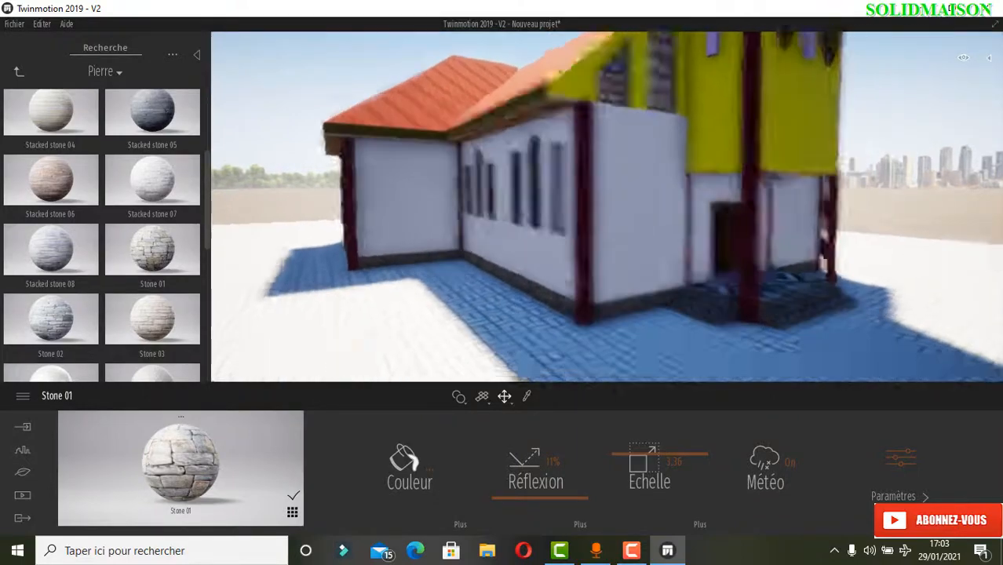
{"action": "scroll", "coordinate": [583, 327], "scroll_direction": "up", "scroll_amount": 3}
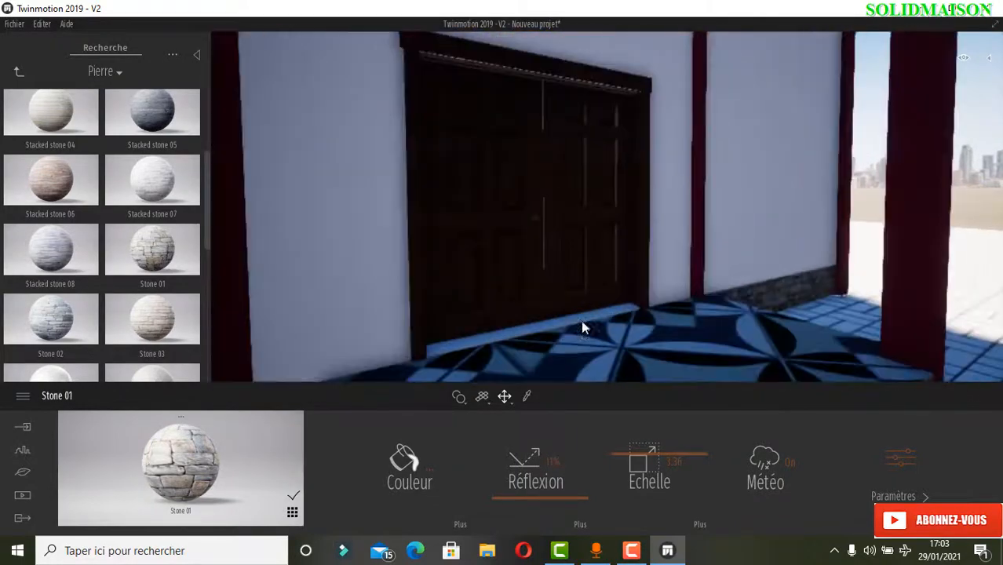
{"action": "scroll", "coordinate": [644, 371], "scroll_direction": "down", "scroll_amount": 1}
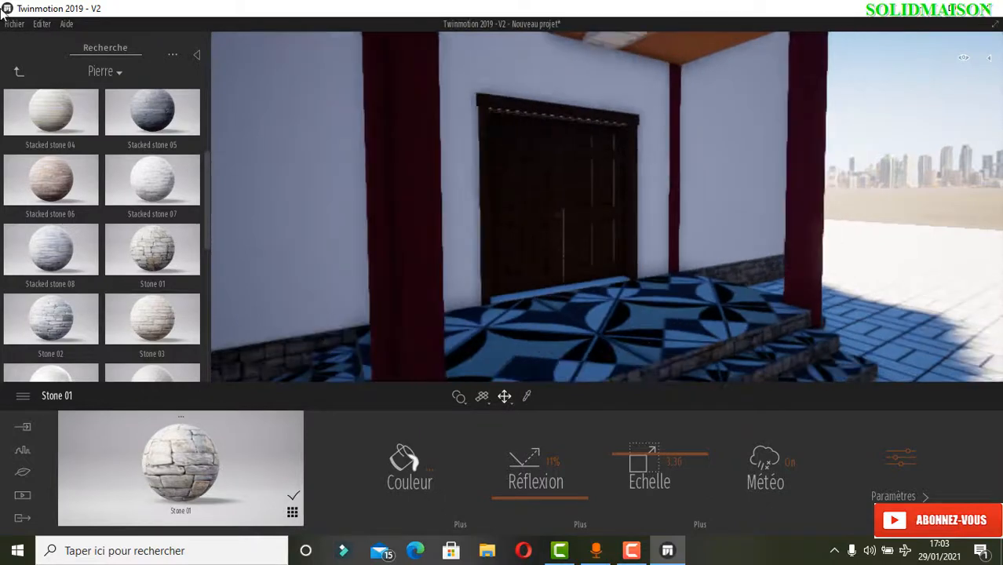
Open the Carrelage category of the material library.
{"action": "left_click", "coordinate": [18, 73]}
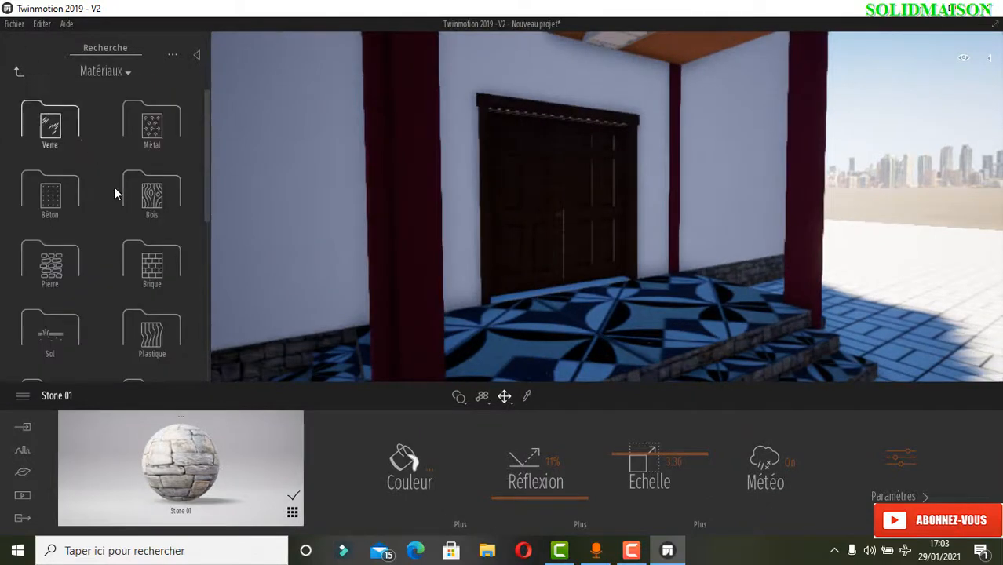
{"action": "scroll", "coordinate": [174, 250], "scroll_direction": "down", "scroll_amount": 1}
{"action": "scroll", "coordinate": [174, 250], "scroll_direction": "down", "scroll_amount": 3}
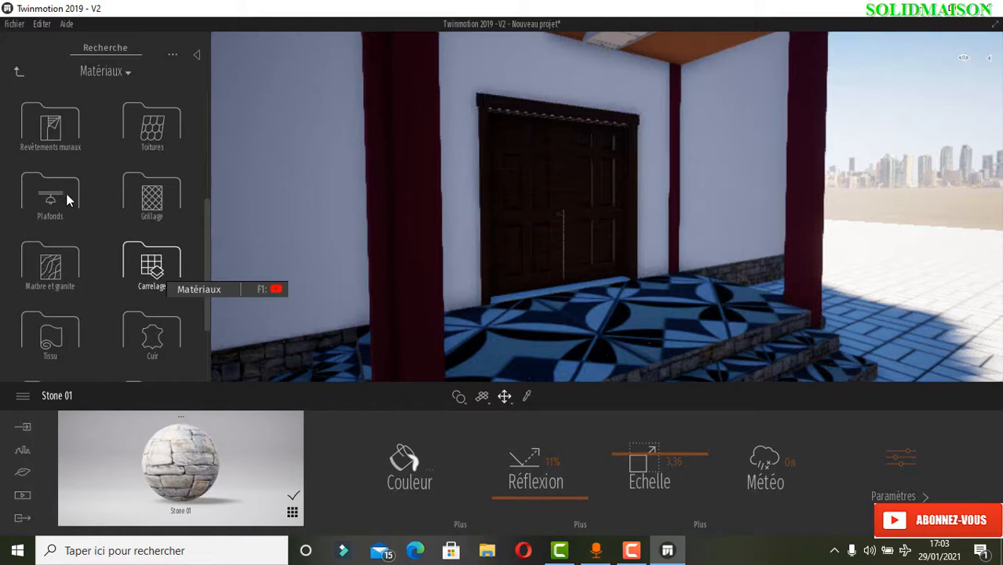
{"action": "left_click", "coordinate": [153, 263]}
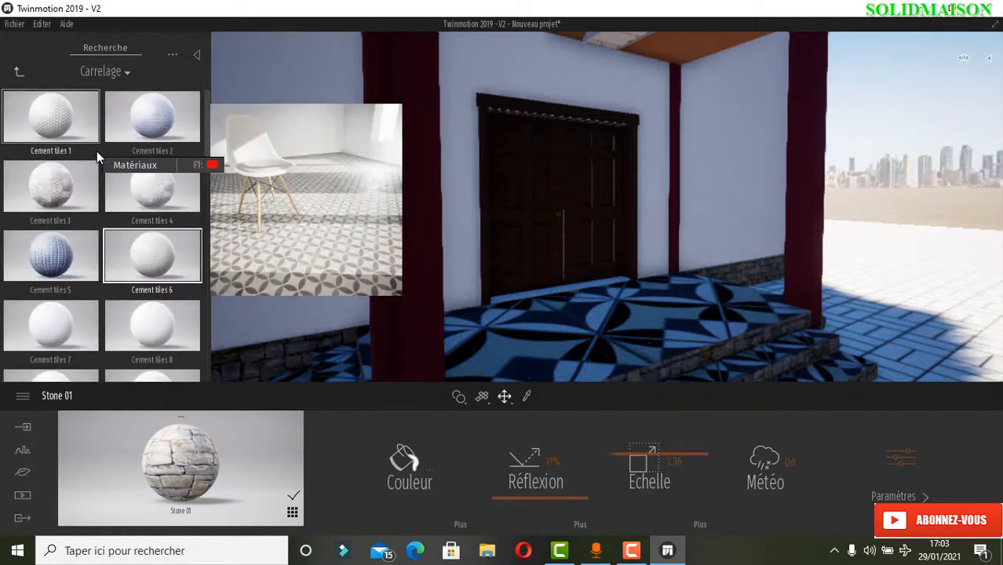
Apply Cement tiles 3 to the porch floor and steps and set the material's scale to 0.56.
{"action": "scroll", "coordinate": [90, 158], "scroll_direction": "down", "scroll_amount": 1}
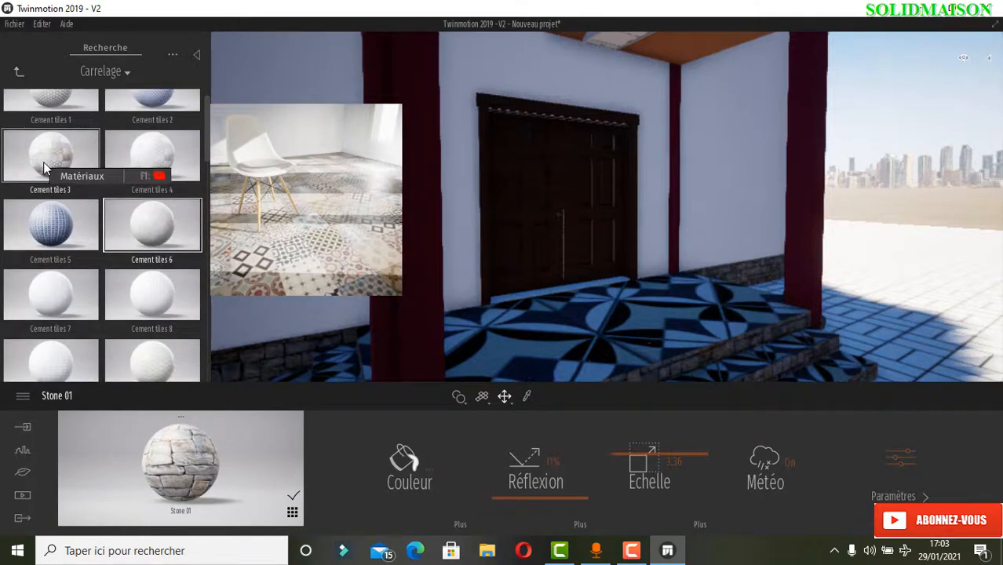
{"action": "scroll", "coordinate": [52, 227], "scroll_direction": "up", "scroll_amount": 1}
{"action": "left_click_drag", "start_coordinate": [514, 351], "coordinate": [533, 352]}
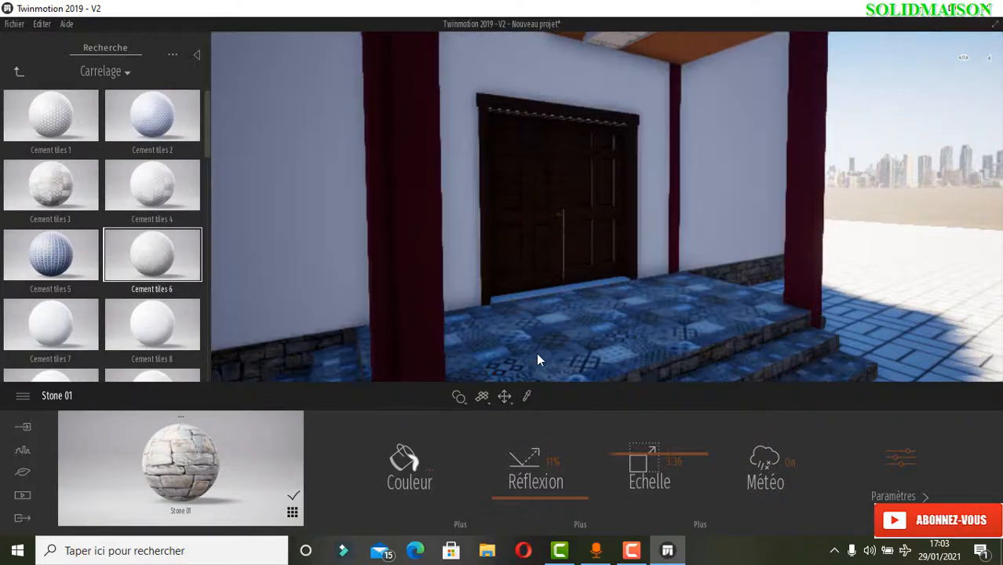
{"action": "middle_click_drag", "start_coordinate": [549, 366], "coordinate": [537, 331]}
{"action": "scroll", "coordinate": [488, 281], "scroll_direction": "up", "scroll_amount": 4}
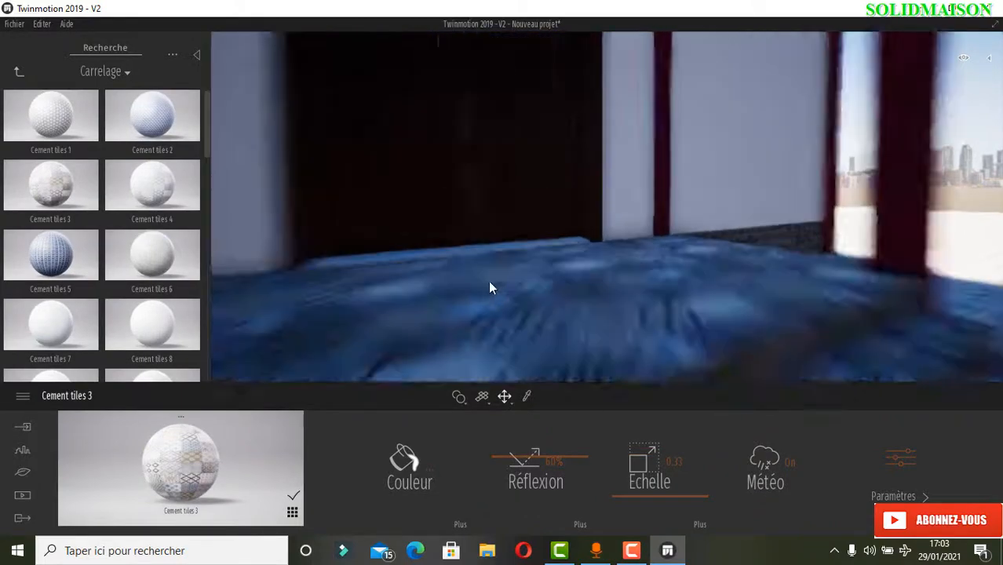
{"action": "scroll", "coordinate": [528, 326], "scroll_direction": "up", "scroll_amount": 2}
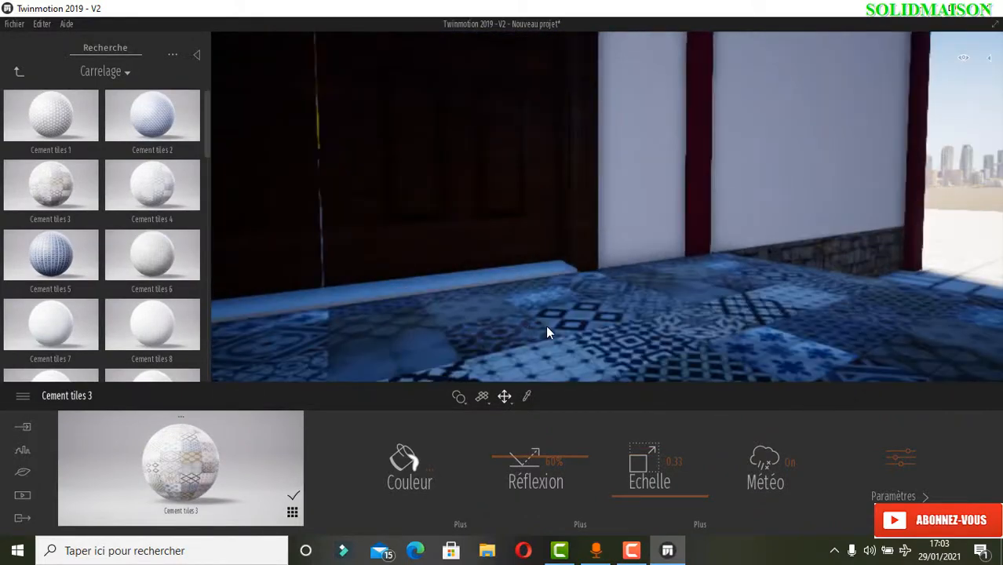
{"action": "left_click_drag", "start_coordinate": [625, 497], "coordinate": [628, 488]}
{"action": "scroll", "coordinate": [434, 213], "scroll_direction": "down", "scroll_amount": 3}
{"action": "scroll", "coordinate": [434, 214], "scroll_direction": "down", "scroll_amount": 2}
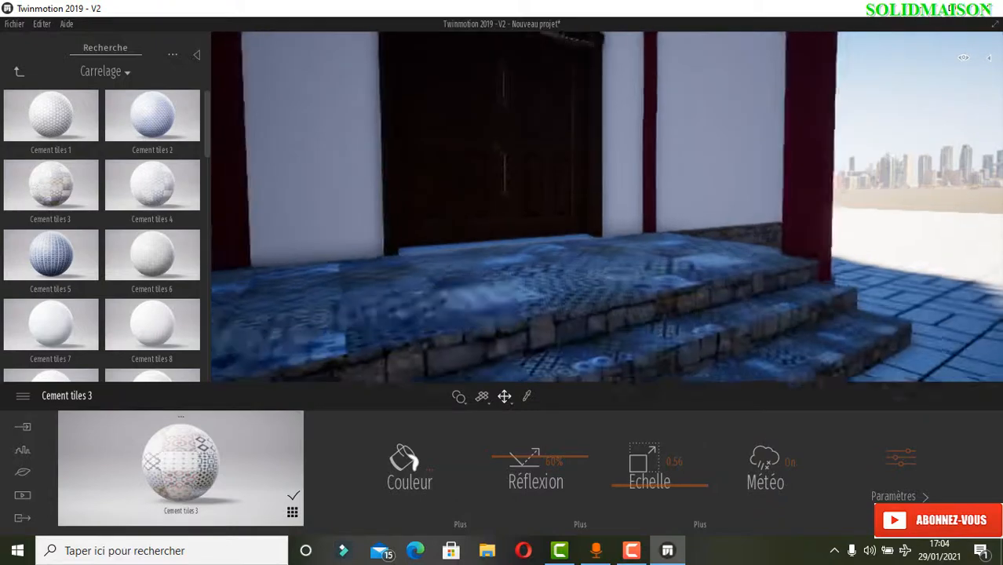
Replace the tiling on the porch floor and steps with the Cement tiles 5 material.
{"action": "middle_click_drag", "start_coordinate": [434, 213], "coordinate": [431, 244]}
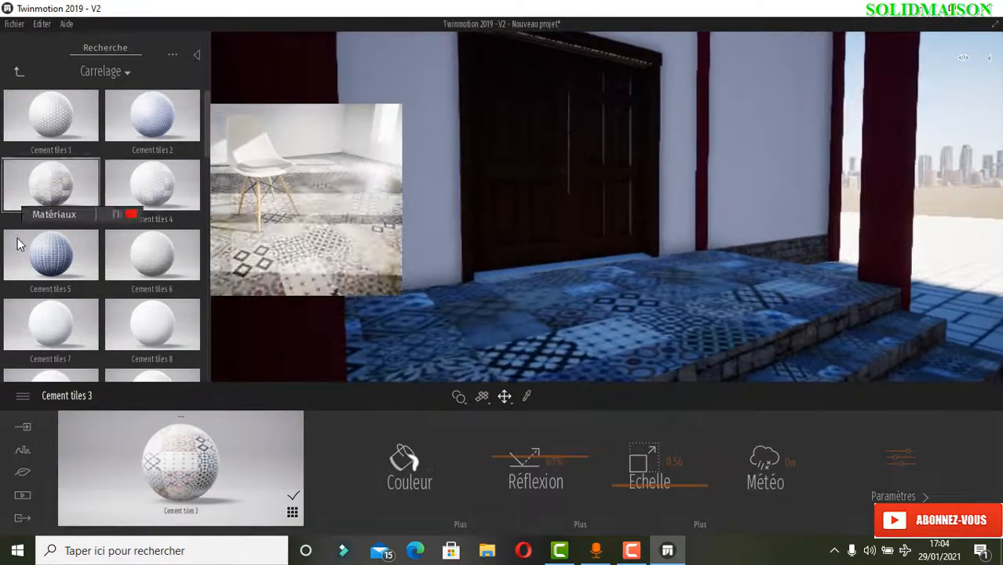
{"action": "left_click_drag", "start_coordinate": [52, 259], "coordinate": [443, 331]}
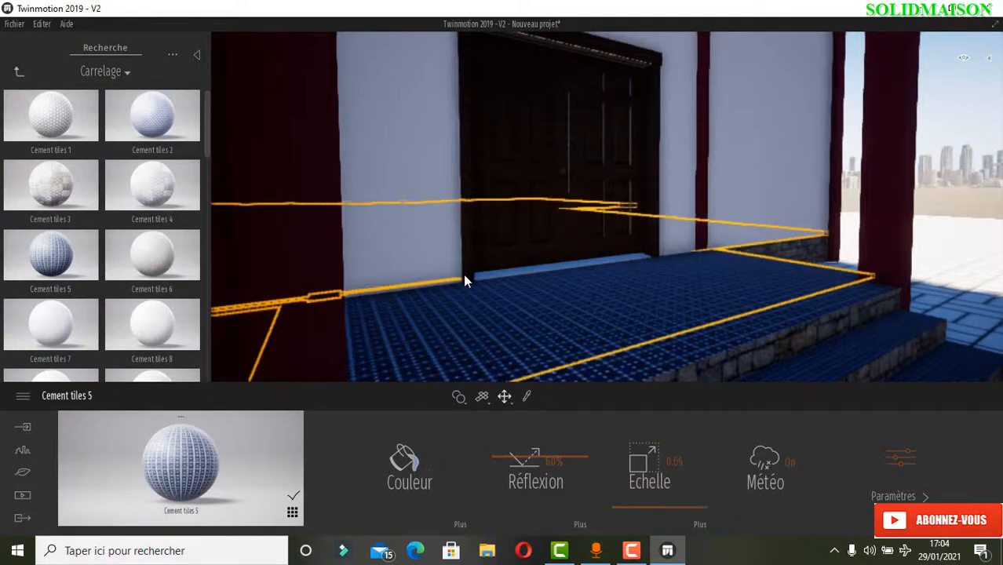
{"action": "right_click_drag", "start_coordinate": [465, 280], "coordinate": [794, 225]}
{"action": "scroll", "coordinate": [540, 292], "scroll_direction": "up", "scroll_amount": 5}
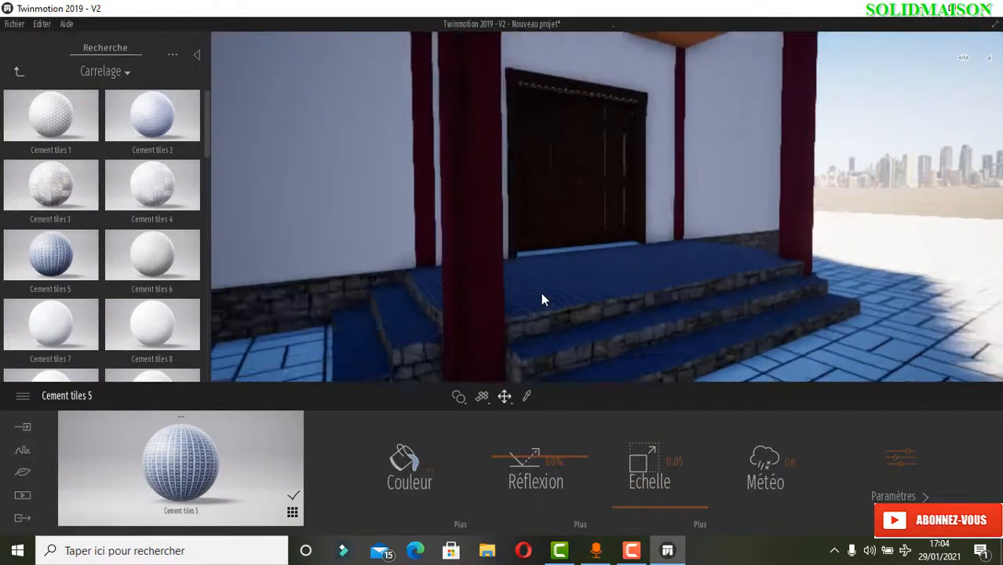
Set the scale of the Cement tiles 5 material on the porch floor and steps to 0.19.
{"action": "left_click_drag", "start_coordinate": [617, 503], "coordinate": [615, 505]}
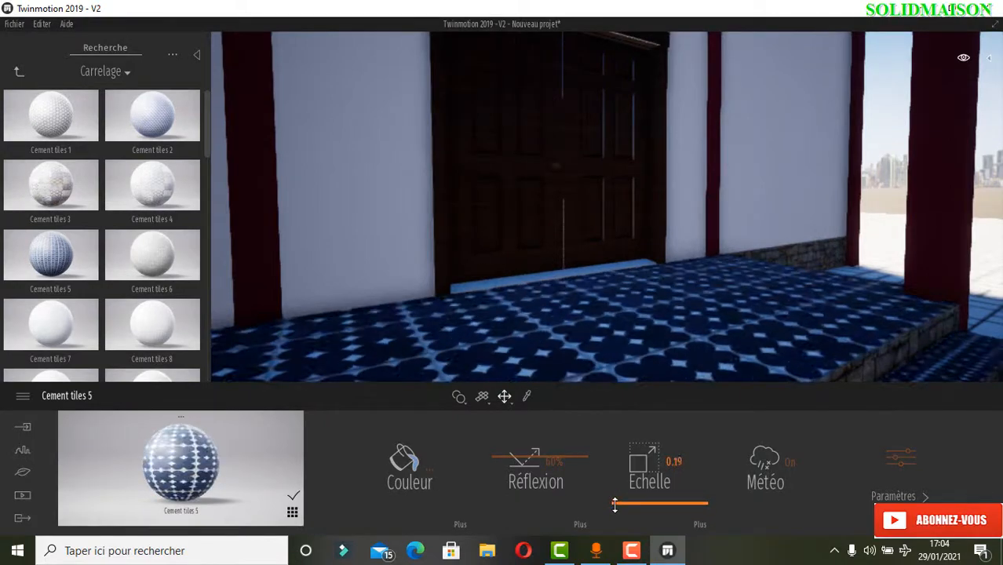
{"action": "scroll", "coordinate": [430, 206], "scroll_direction": "down", "scroll_amount": 5}
{"action": "scroll", "coordinate": [474, 243], "scroll_direction": "up", "scroll_amount": 5}
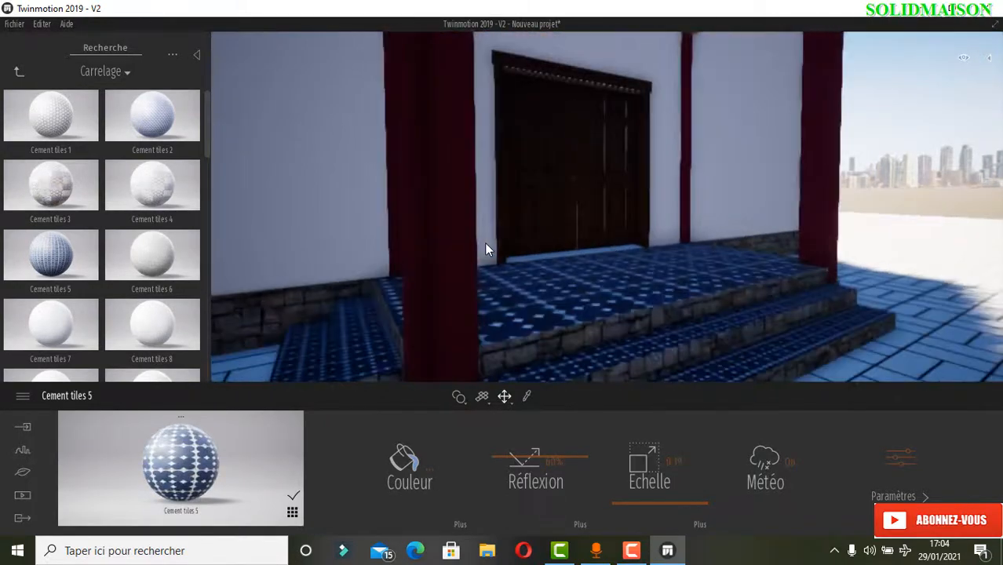
Try the Cement tiles 6 material on the porch floor and steps with its scale set to 0.56.
{"action": "mouse_move", "coordinate": [112, 228]}
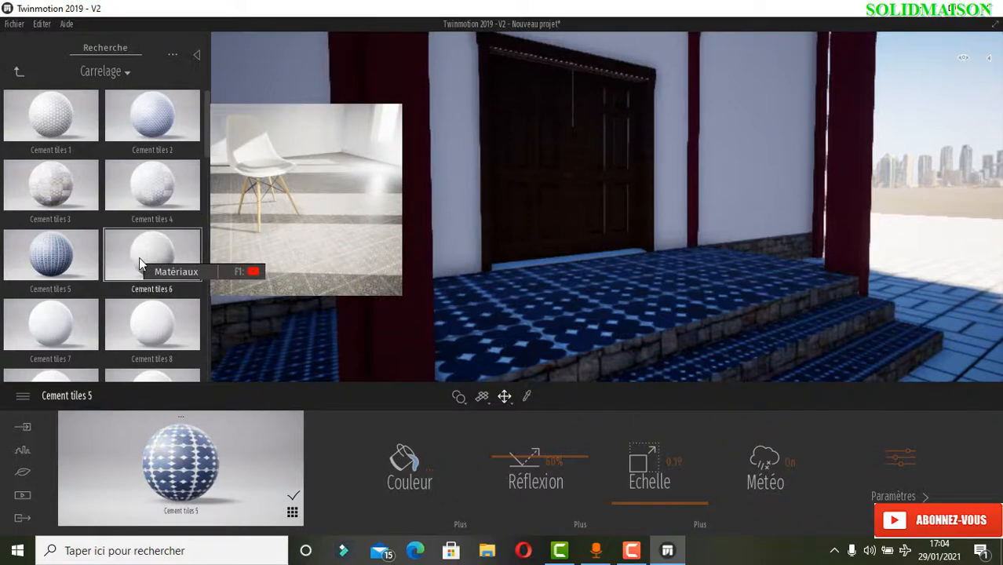
{"action": "left_click_drag", "start_coordinate": [139, 257], "coordinate": [497, 328]}
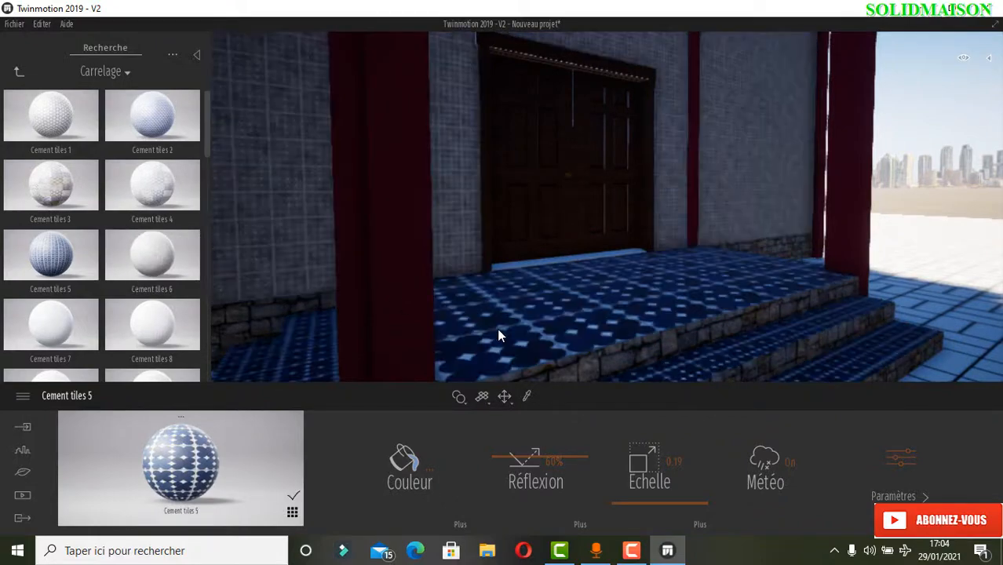
{"action": "scroll", "coordinate": [496, 328], "scroll_direction": "down", "scroll_amount": 3}
{"action": "scroll", "coordinate": [578, 252], "scroll_direction": "down", "scroll_amount": 3}
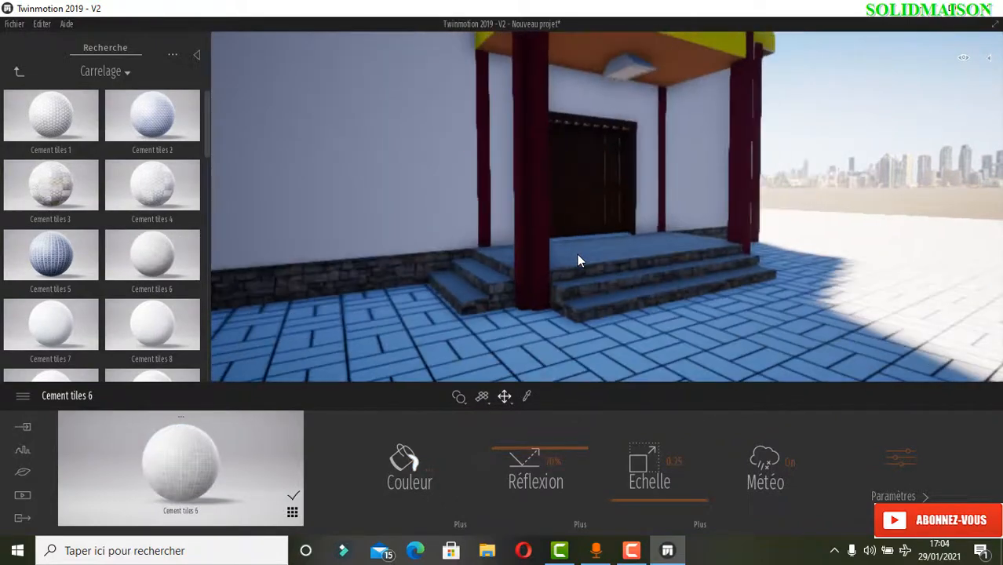
{"action": "scroll", "coordinate": [578, 256], "scroll_direction": "up", "scroll_amount": 3}
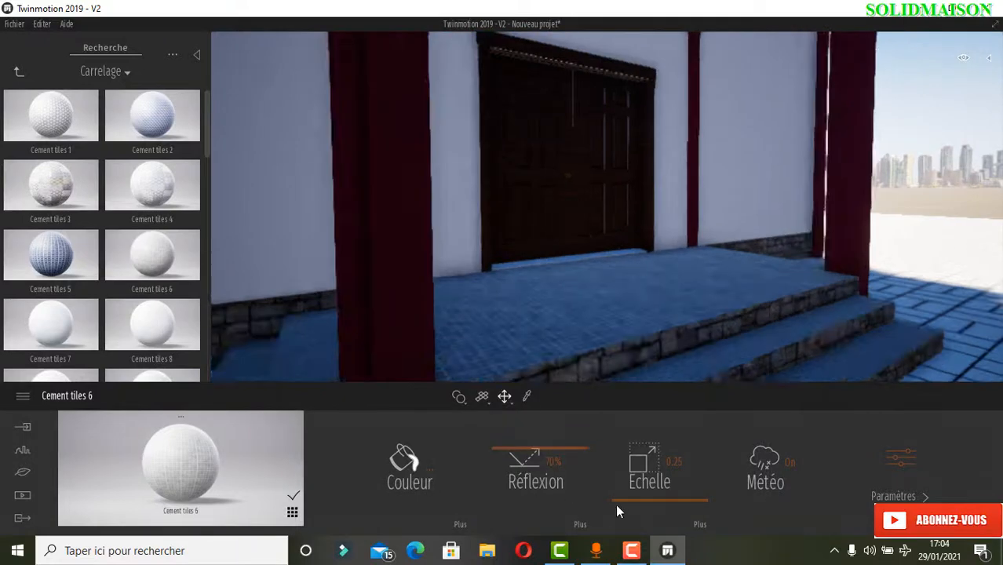
{"action": "left_click_drag", "start_coordinate": [622, 493], "coordinate": [618, 476]}
Replace the porch floor and step tiling with Cement tiles 10 and set the material's scale to 0.59.
{"action": "scroll", "coordinate": [55, 220], "scroll_direction": "down", "scroll_amount": 1}
{"action": "scroll", "coordinate": [161, 263], "scroll_direction": "down", "scroll_amount": 2}
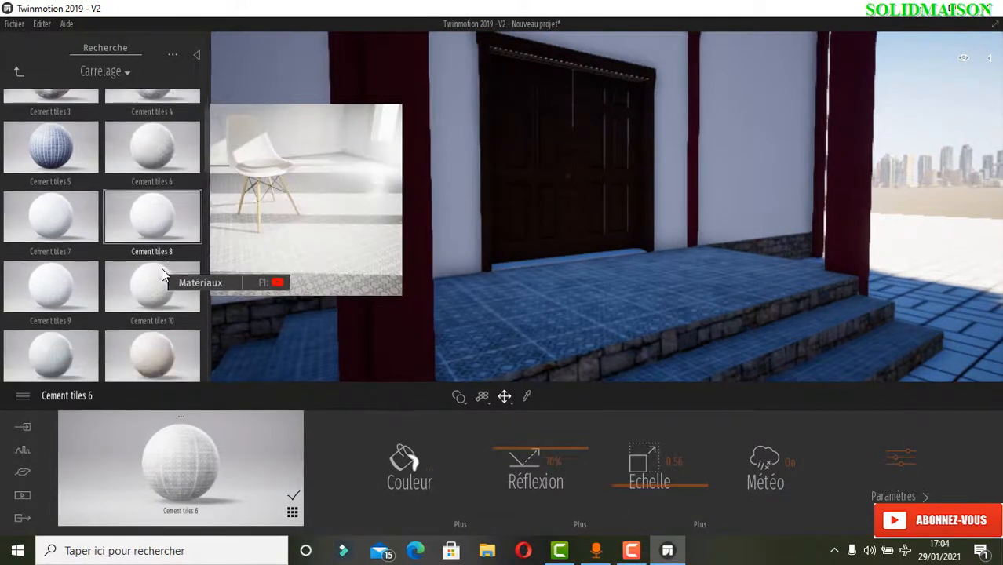
{"action": "left_click_drag", "start_coordinate": [149, 255], "coordinate": [485, 362]}
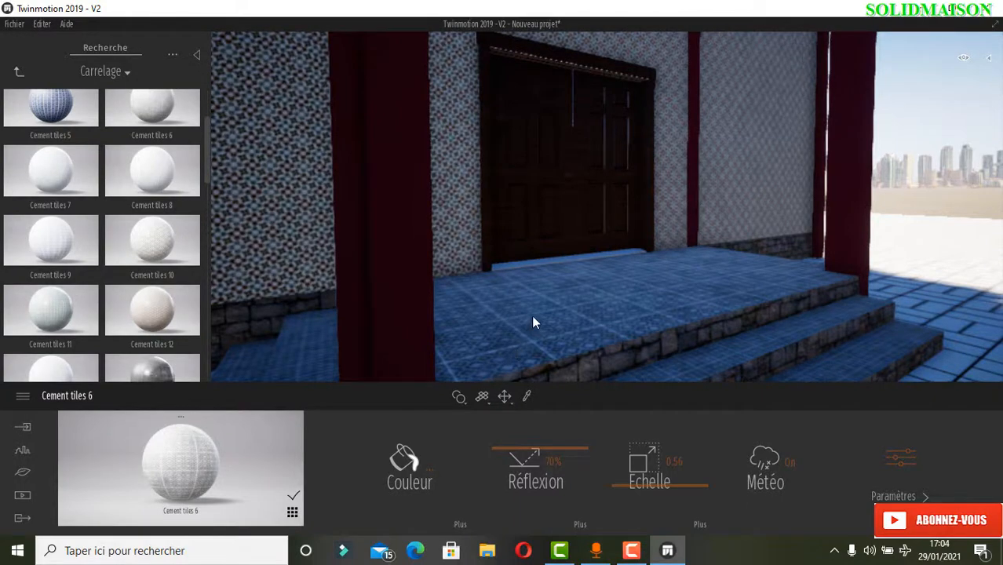
{"action": "left_click_drag", "start_coordinate": [533, 322], "coordinate": [515, 339]}
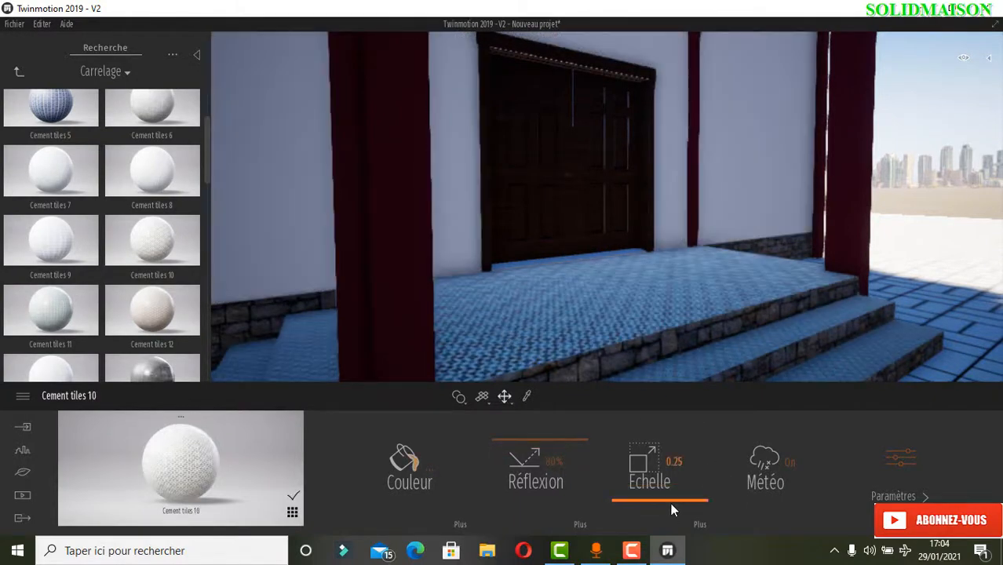
{"action": "left_click_drag", "start_coordinate": [671, 510], "coordinate": [668, 483]}
Apply the Stacked stone 01 material from the Pierre category to the yellow walls of the tower and front gable.
{"action": "scroll", "coordinate": [603, 250], "scroll_direction": "down", "scroll_amount": 5}
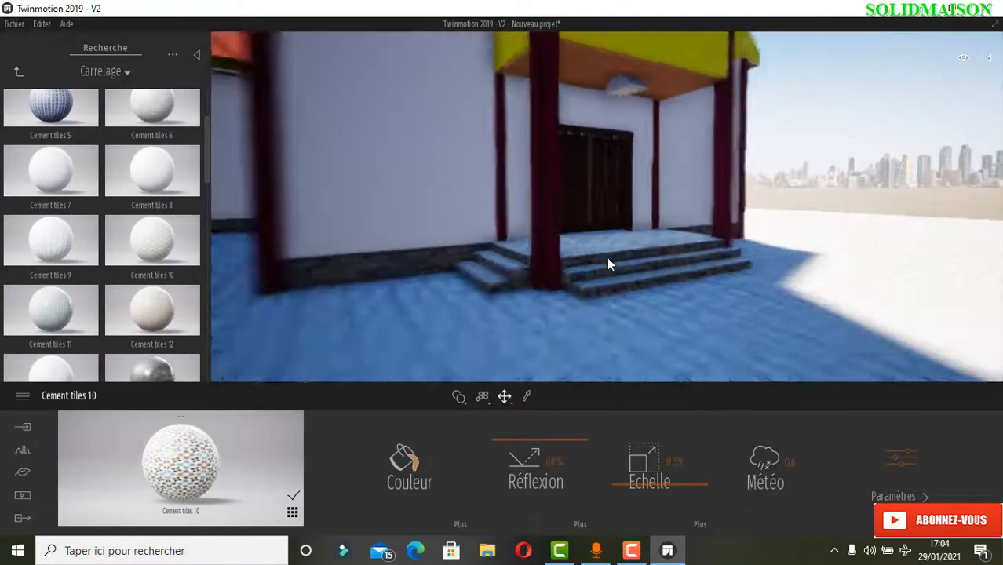
{"action": "middle_click_drag", "start_coordinate": [608, 182], "coordinate": [616, 241]}
{"action": "scroll", "coordinate": [621, 227], "scroll_direction": "down", "scroll_amount": 6}
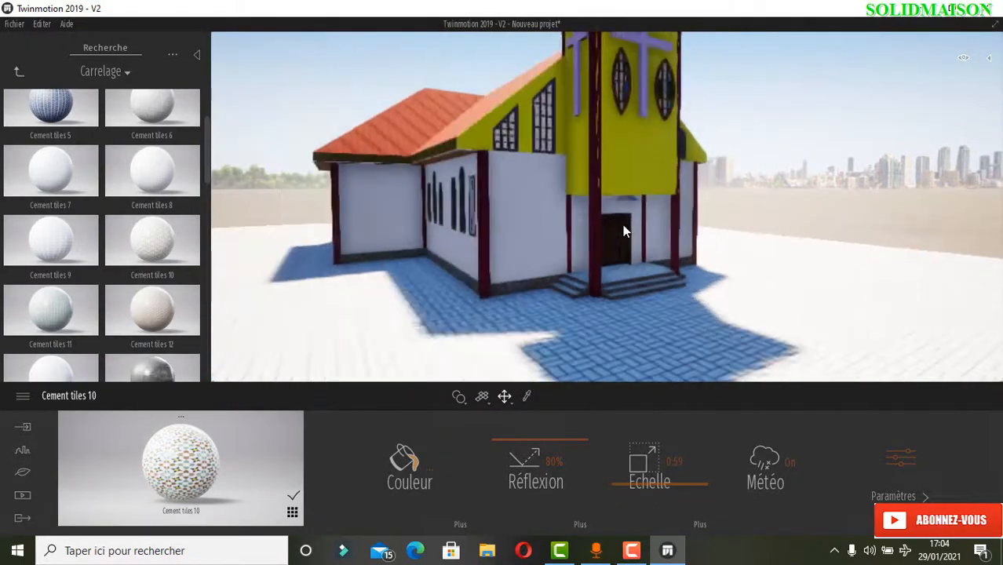
{"action": "scroll", "coordinate": [543, 160], "scroll_direction": "down", "scroll_amount": 2}
{"action": "scroll", "coordinate": [495, 174], "scroll_direction": "up", "scroll_amount": 4}
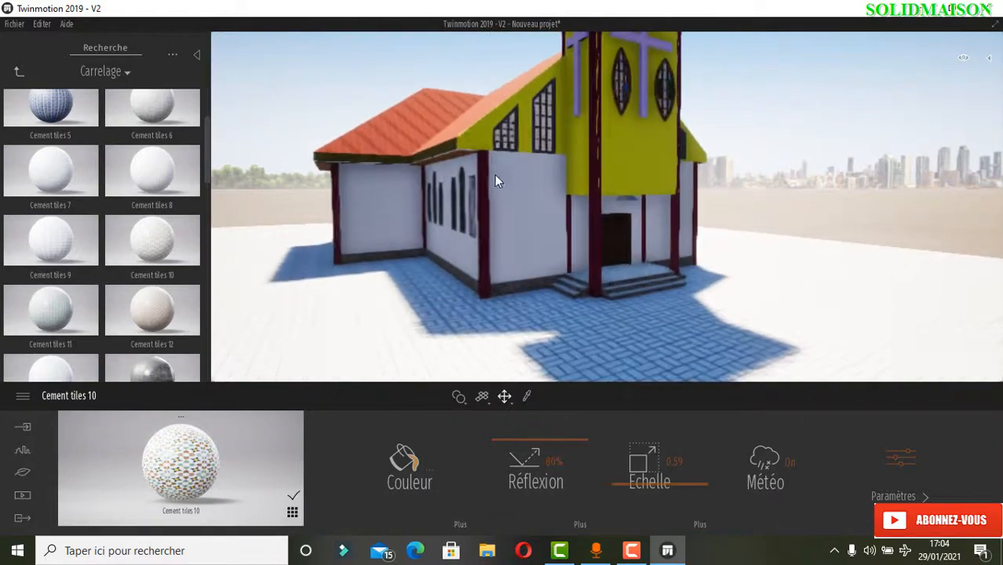
{"action": "middle_click_drag", "start_coordinate": [474, 169], "coordinate": [472, 232]}
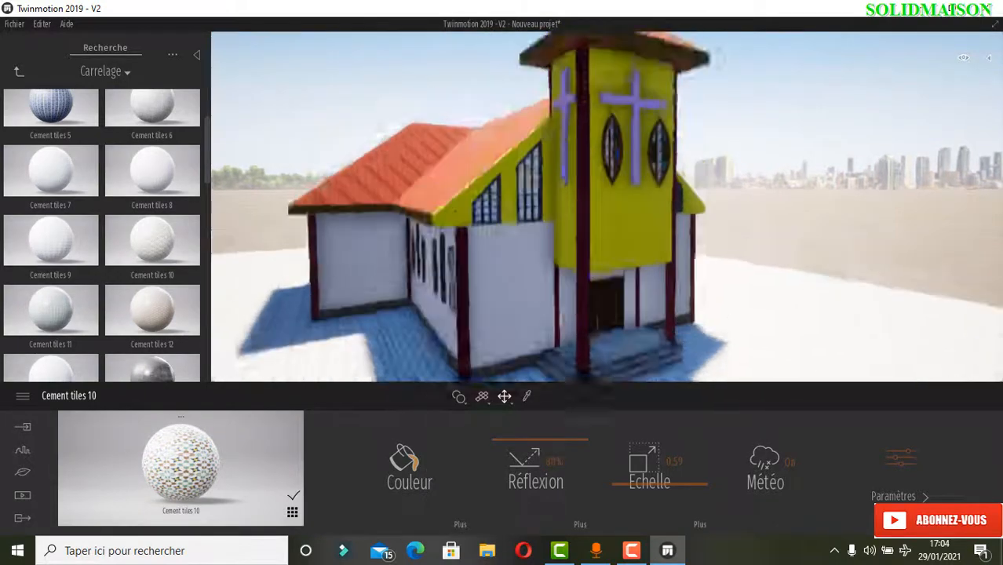
{"action": "middle_click_drag", "start_coordinate": [598, 79], "coordinate": [554, 114]}
{"action": "scroll", "coordinate": [554, 115], "scroll_direction": "up", "scroll_amount": 3}
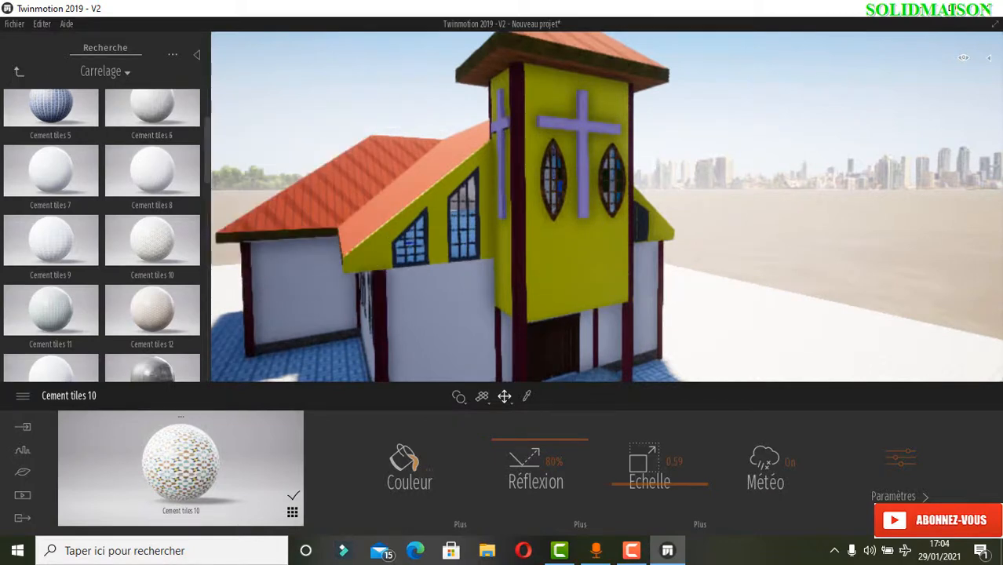
{"action": "left_click", "coordinate": [18, 73]}
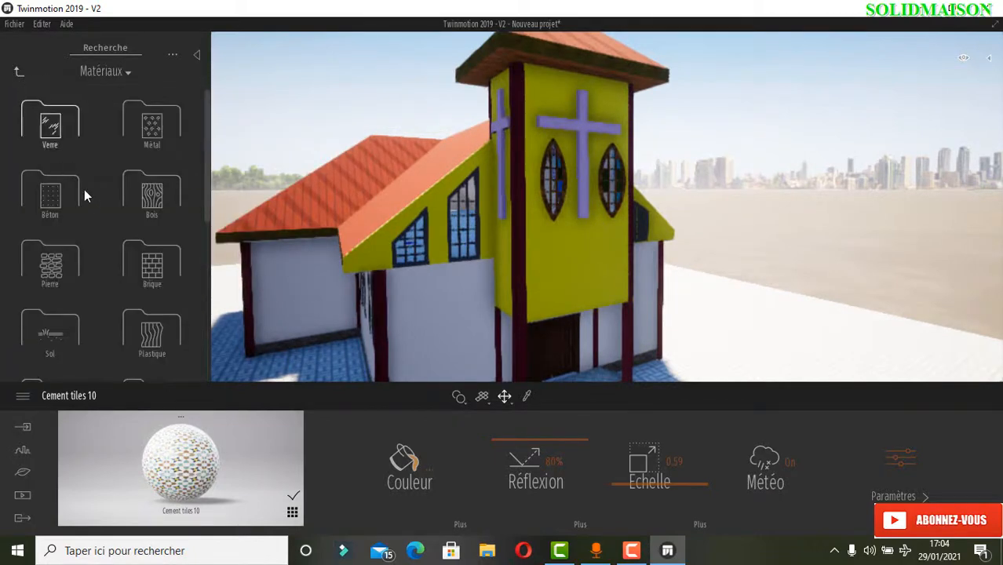
{"action": "left_click", "coordinate": [58, 269]}
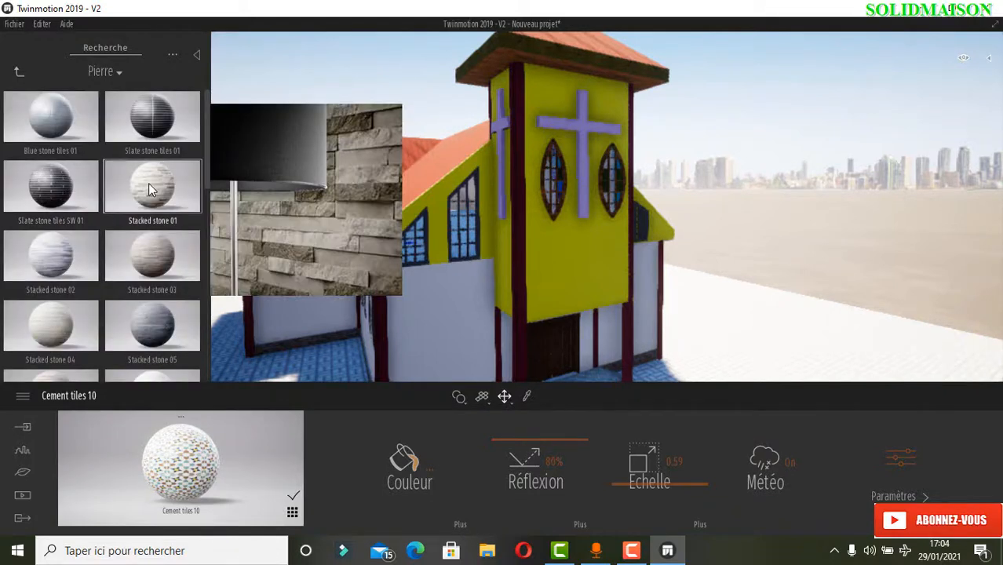
{"action": "left_click_drag", "start_coordinate": [625, 237], "coordinate": [570, 259]}
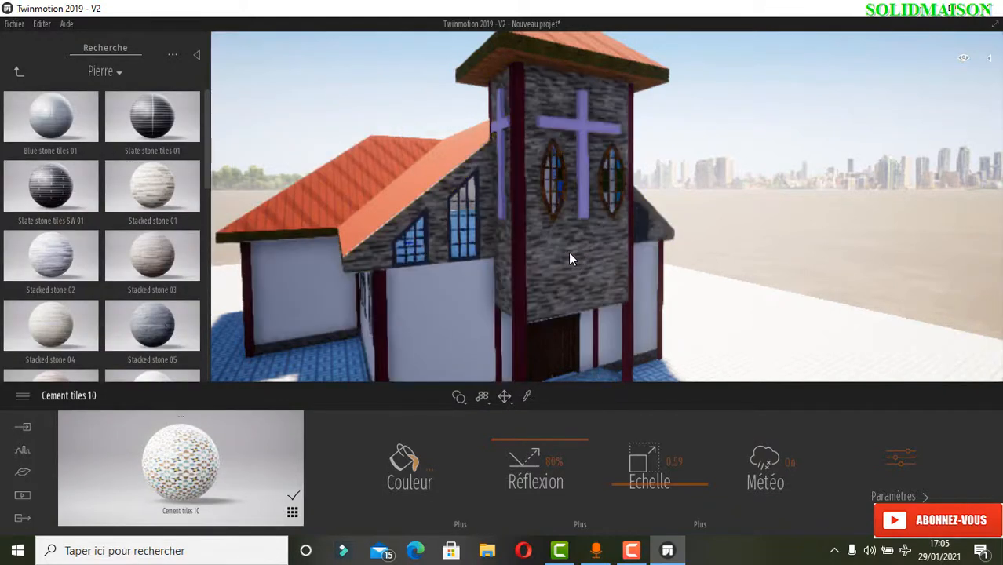
Set the scale of the Stacked stone 01 material on the tower and gable walls to 1.79.
{"action": "scroll", "coordinate": [458, 174], "scroll_direction": "down", "scroll_amount": 5}
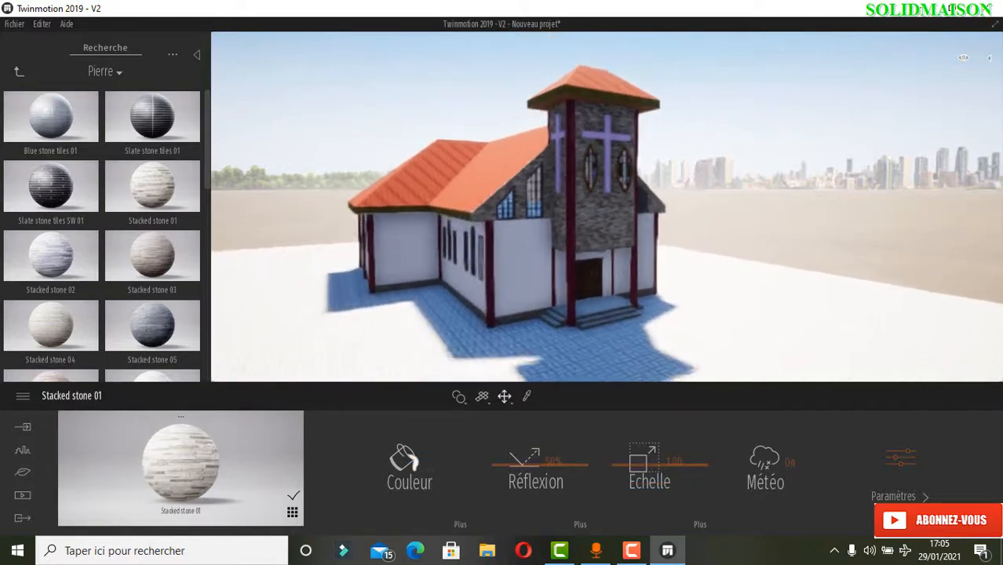
{"action": "scroll", "coordinate": [619, 255], "scroll_direction": "up", "scroll_amount": 5}
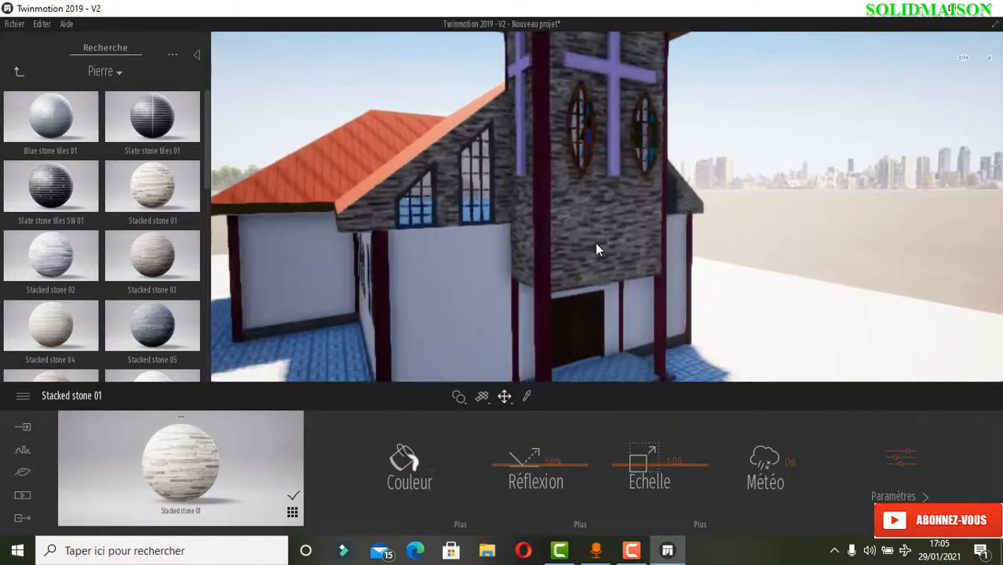
{"action": "scroll", "coordinate": [595, 250], "scroll_direction": "up", "scroll_amount": 2}
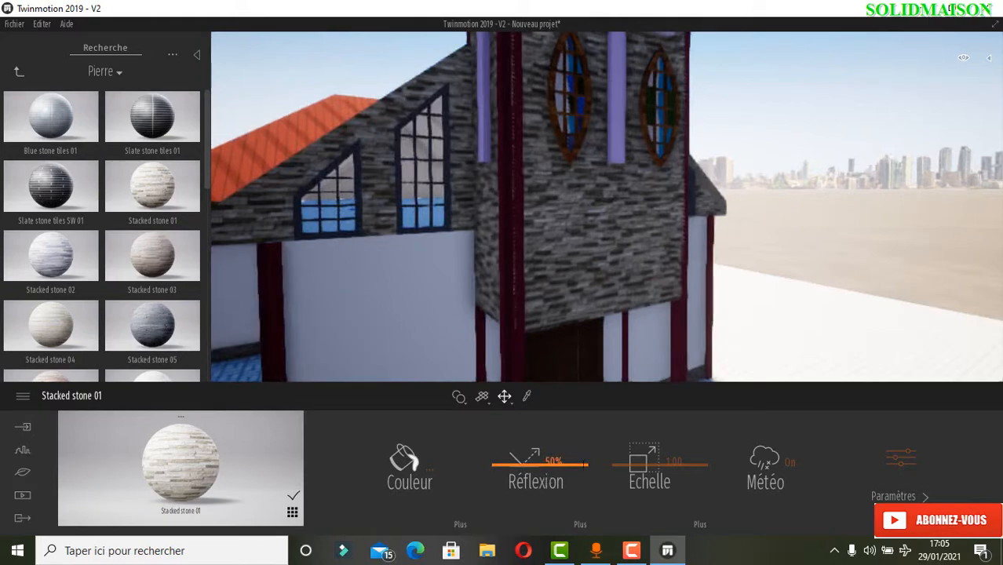
{"action": "left_click_drag", "start_coordinate": [637, 466], "coordinate": [632, 461]}
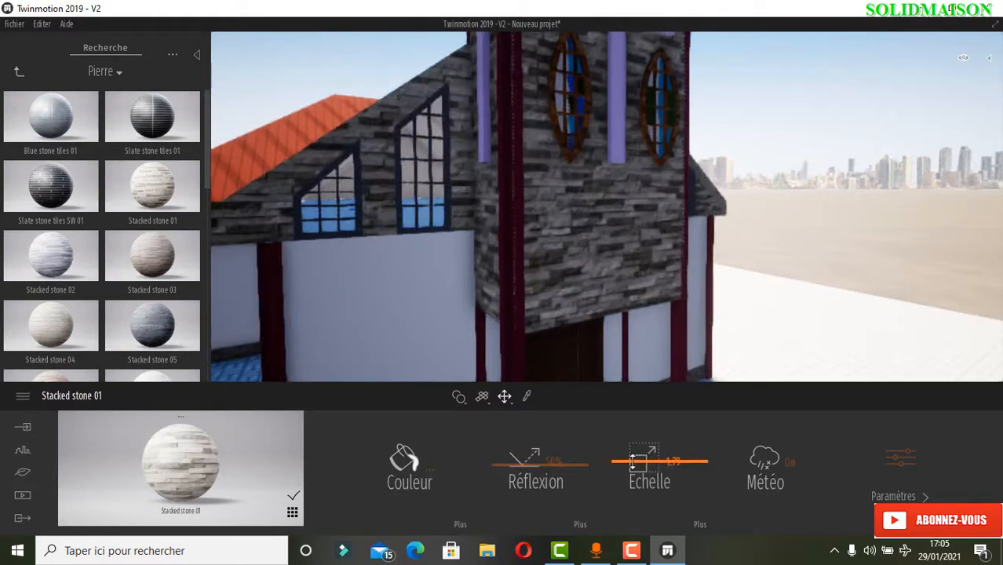
{"action": "scroll", "coordinate": [549, 219], "scroll_direction": "down", "scroll_amount": 5}
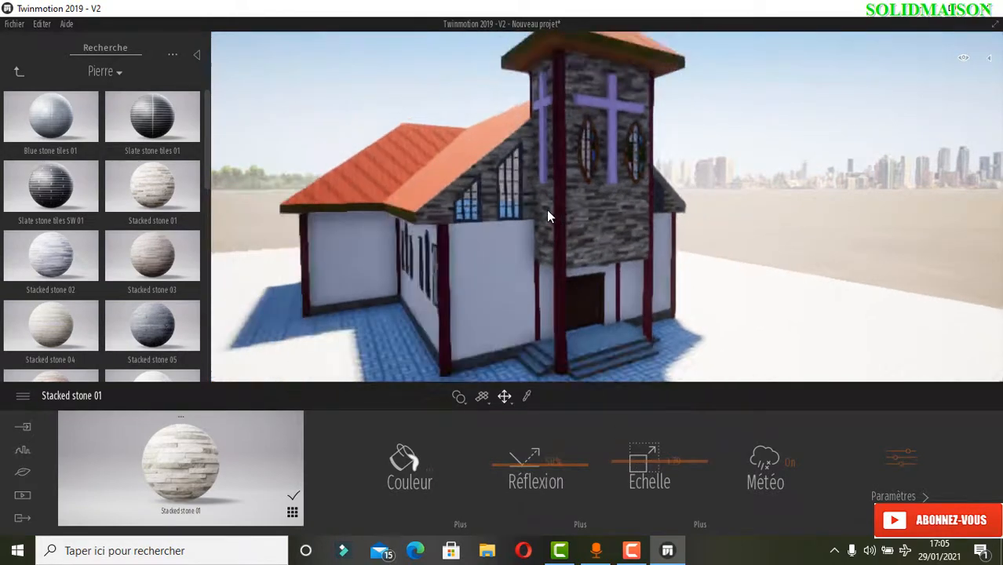
Pick the material of the purple cross on the tower front for editing.
{"action": "left_click_drag", "start_coordinate": [572, 181], "coordinate": [577, 116]}
{"action": "scroll", "coordinate": [577, 109], "scroll_direction": "up", "scroll_amount": 3}
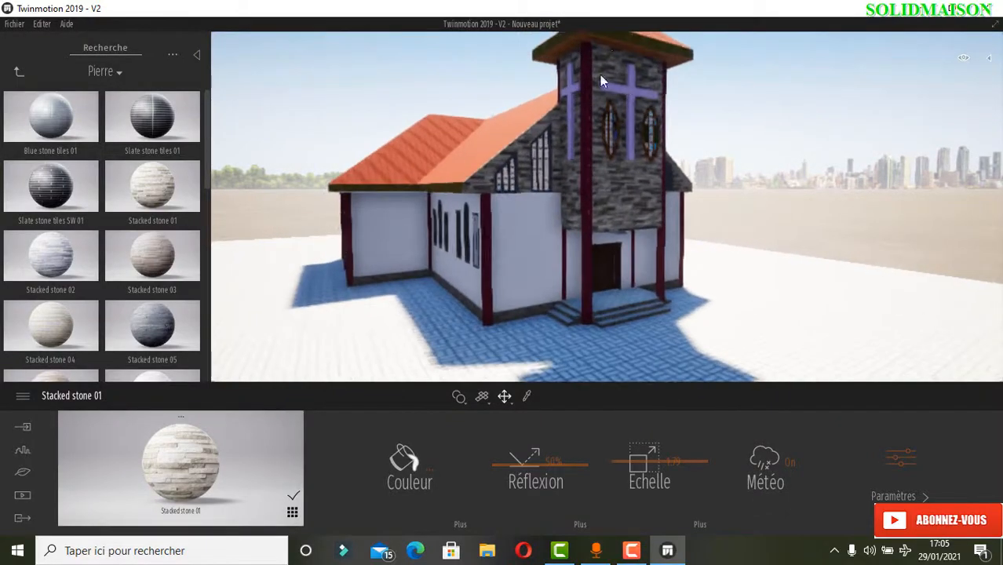
{"action": "scroll", "coordinate": [616, 63], "scroll_direction": "up", "scroll_amount": 4}
{"action": "left_click_drag", "start_coordinate": [620, 62], "coordinate": [578, 154]}
{"action": "scroll", "coordinate": [584, 114], "scroll_direction": "up", "scroll_amount": 4}
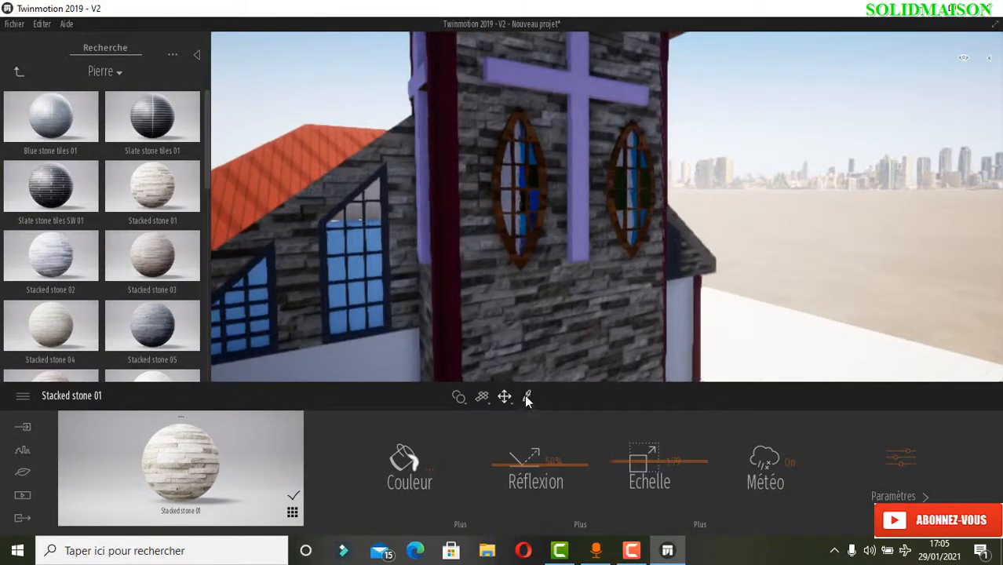
{"action": "left_click", "coordinate": [526, 397]}
{"action": "left_click", "coordinate": [583, 121]}
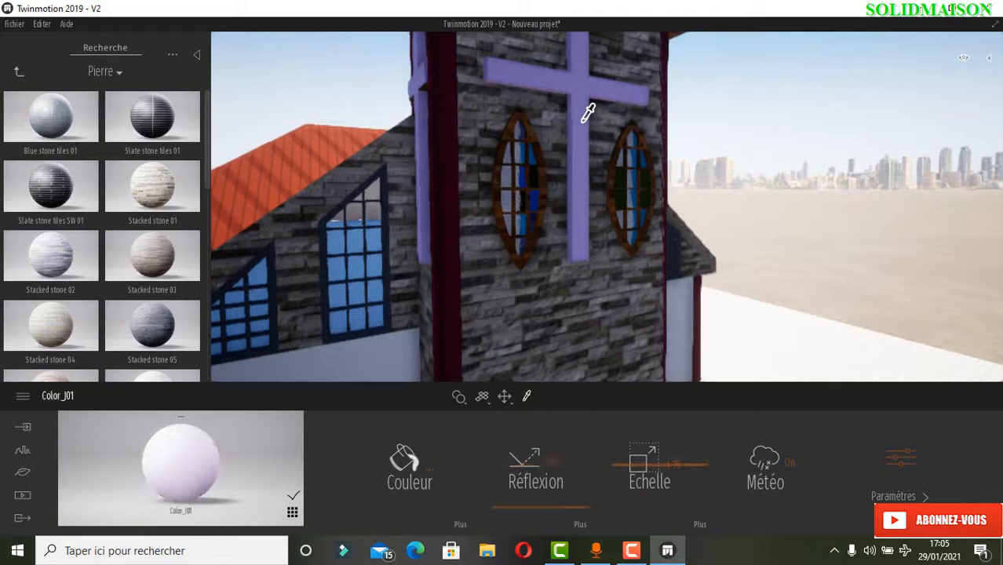
Change the colour of the tower crosses to pink FFA6F3.
{"action": "left_click", "coordinate": [406, 467]}
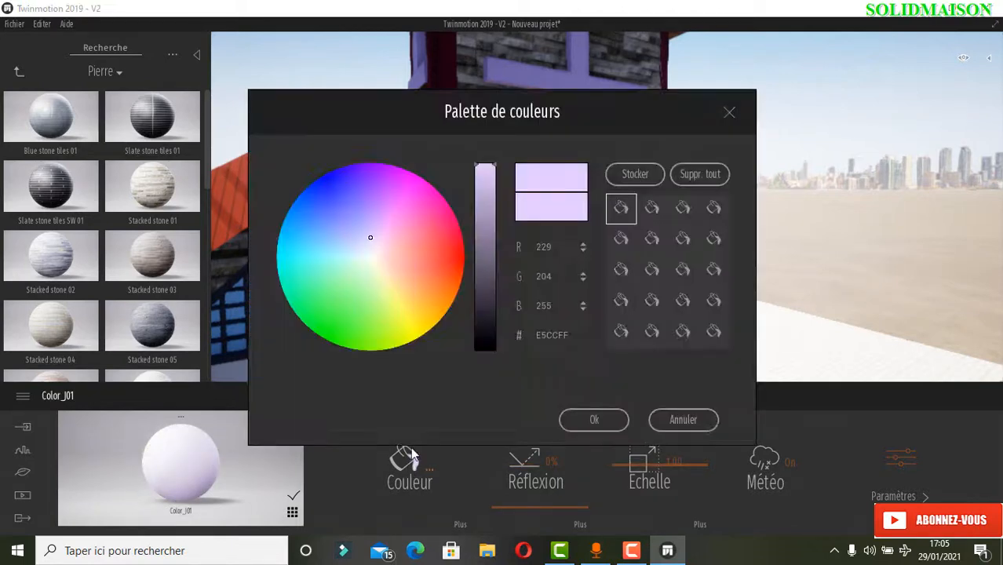
{"action": "left_click_drag", "start_coordinate": [413, 126], "coordinate": [718, 178]}
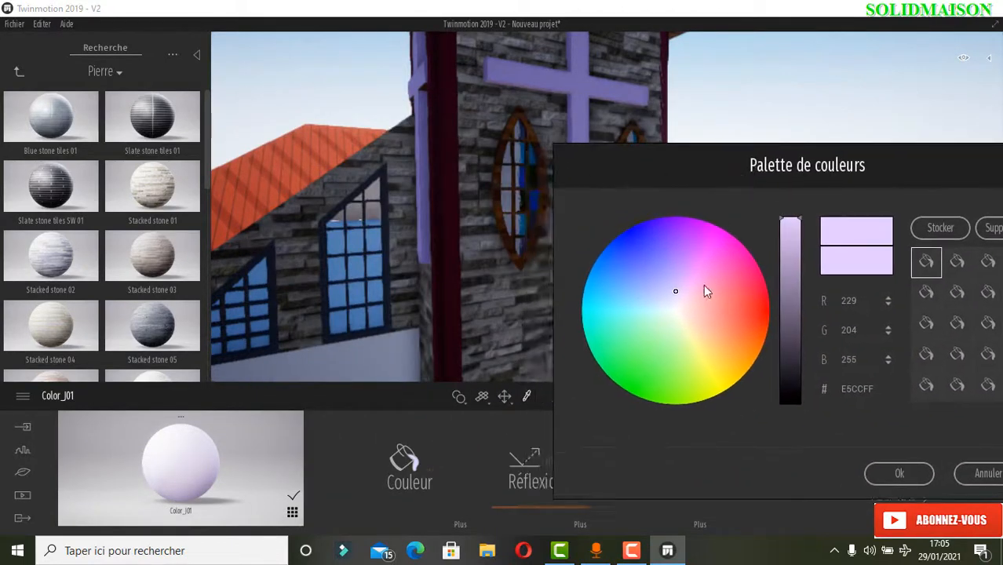
{"action": "left_click_drag", "start_coordinate": [675, 291], "coordinate": [696, 287]}
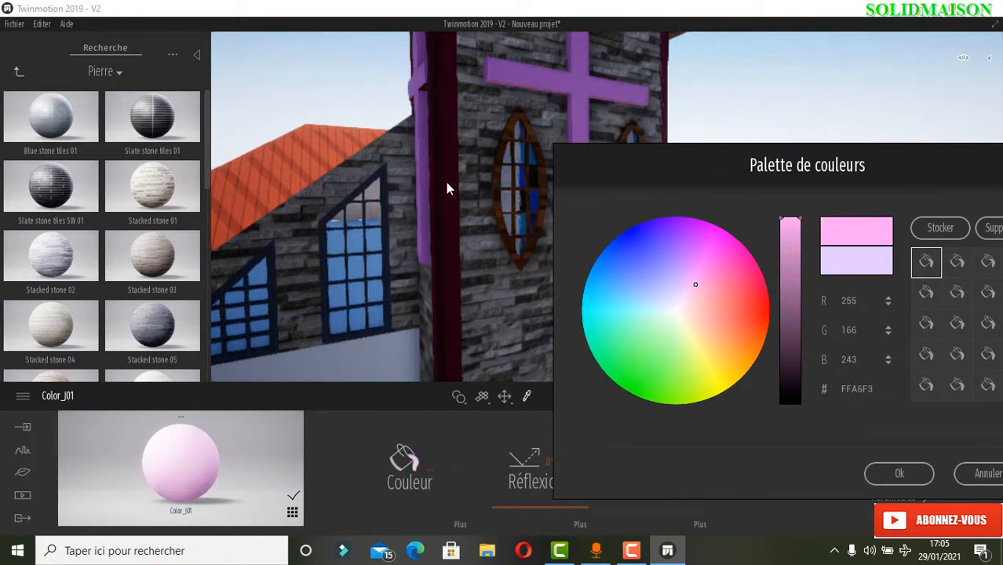
{"action": "left_click", "coordinate": [900, 474]}
Recolour the tower crosses to the near-white shade ECE9FF.
{"action": "scroll", "coordinate": [577, 128], "scroll_direction": "down", "scroll_amount": 5}
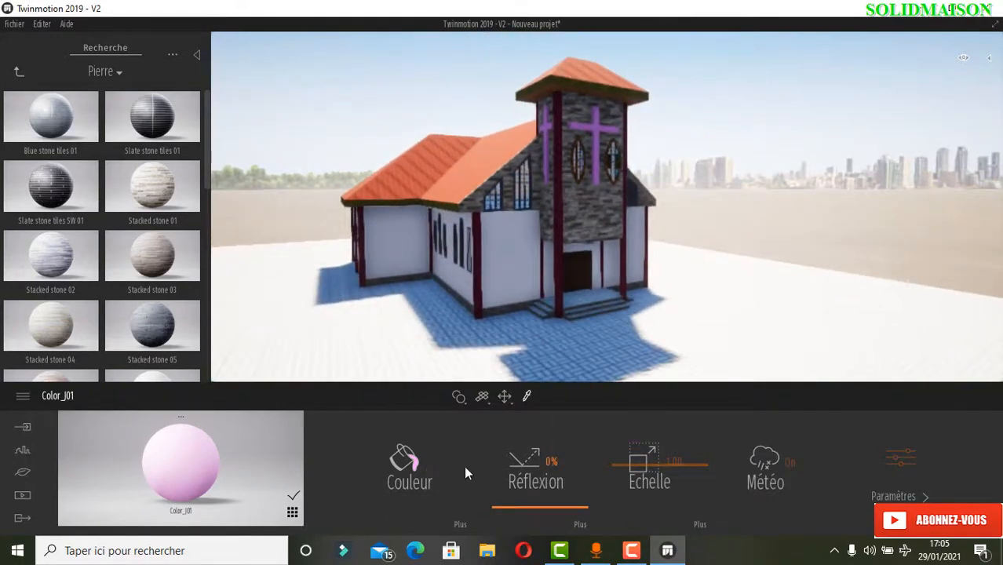
{"action": "left_click", "coordinate": [408, 467]}
{"action": "left_click_drag", "start_coordinate": [524, 94], "coordinate": [687, 234]}
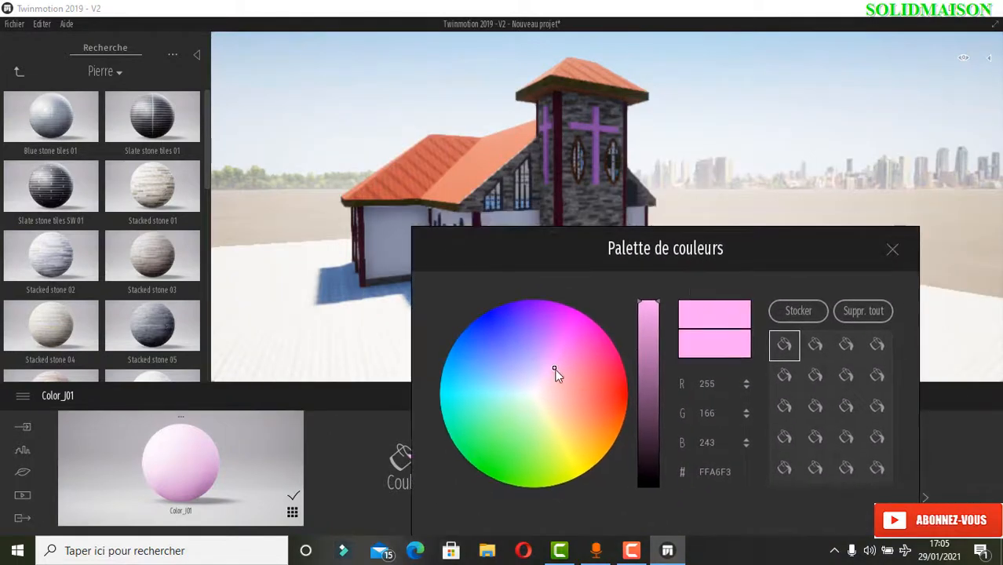
{"action": "left_click", "coordinate": [526, 388]}
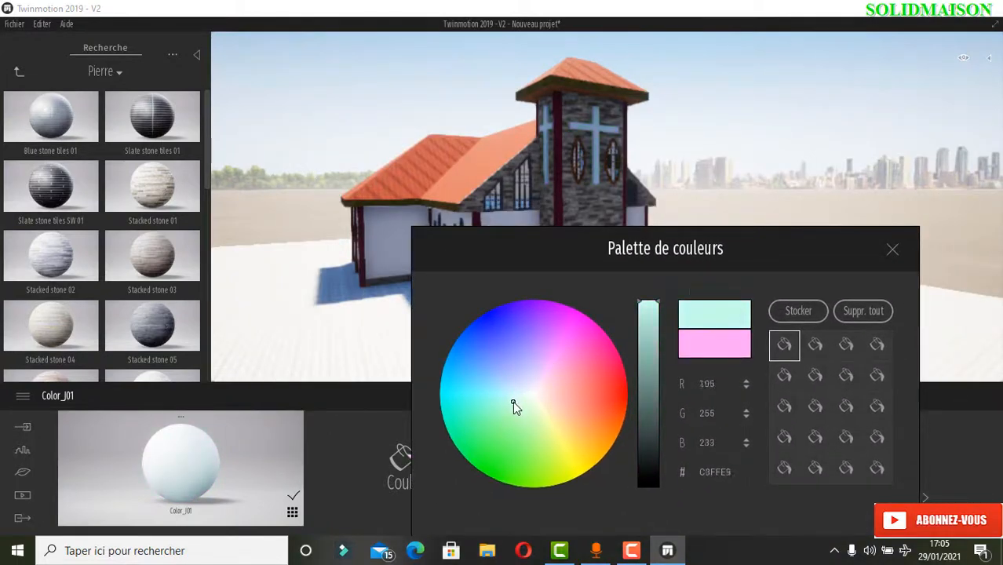
{"action": "left_click_drag", "start_coordinate": [513, 402], "coordinate": [528, 386]}
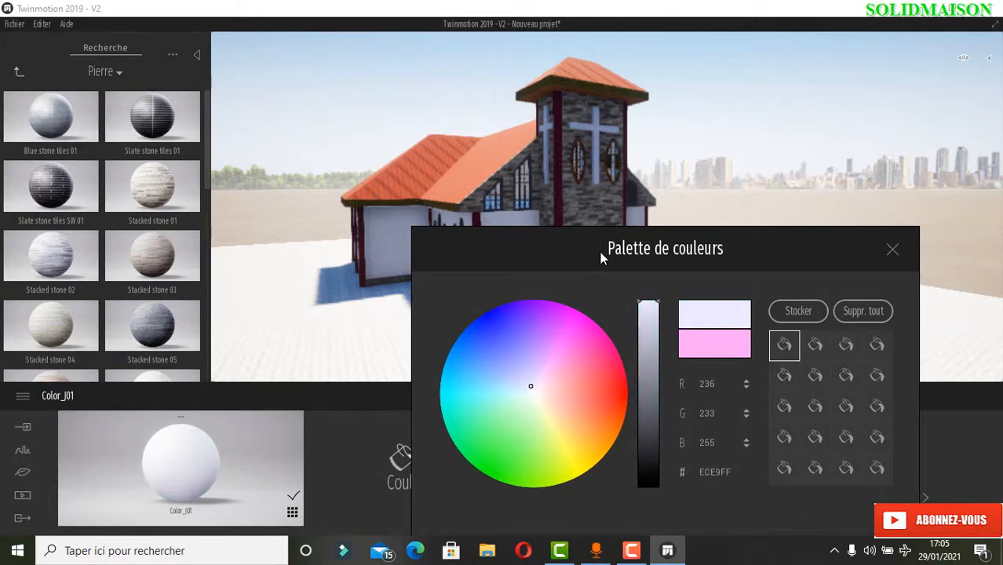
{"action": "left_click_drag", "start_coordinate": [600, 251], "coordinate": [573, 188]}
{"action": "left_click", "coordinate": [718, 461]}
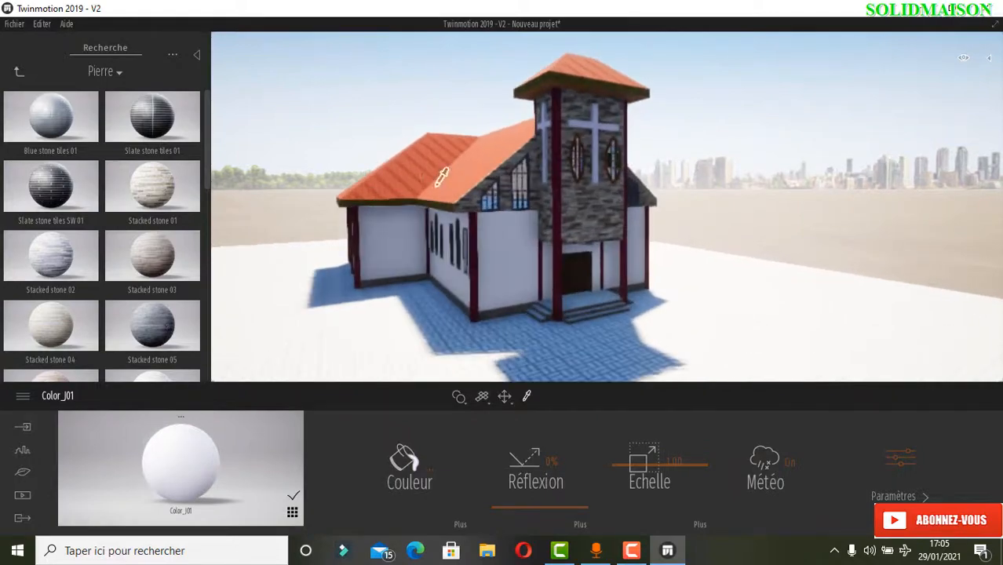
{"action": "scroll", "coordinate": [430, 167], "scroll_direction": "up", "scroll_amount": 1}
{"action": "middle_click_drag", "start_coordinate": [431, 167], "coordinate": [443, 237]}
{"action": "scroll", "coordinate": [445, 264], "scroll_direction": "up", "scroll_amount": 2}
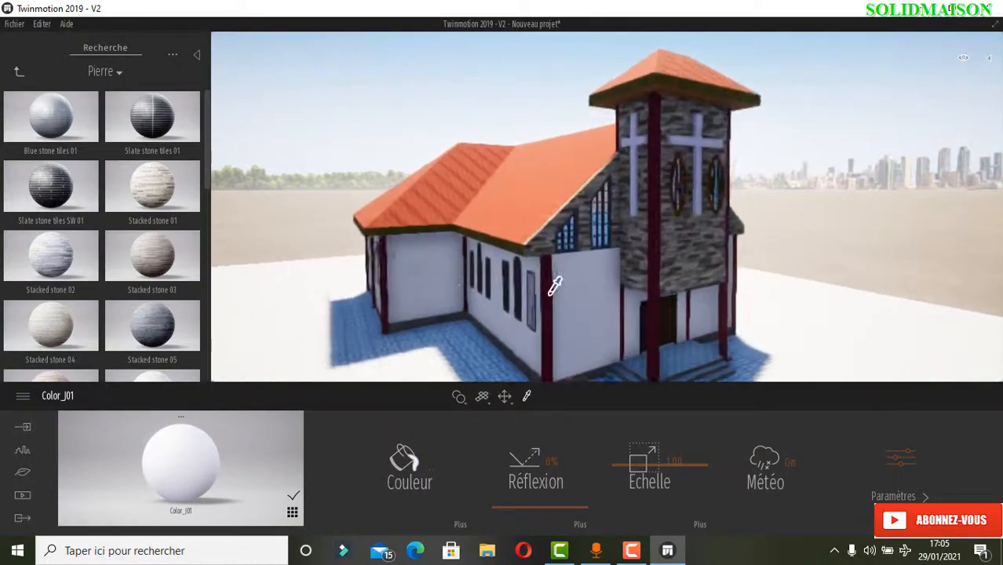
{"action": "middle_click_drag", "start_coordinate": [555, 286], "coordinate": [555, 287]}
{"action": "scroll", "coordinate": [554, 287], "scroll_direction": "down", "scroll_amount": 1}
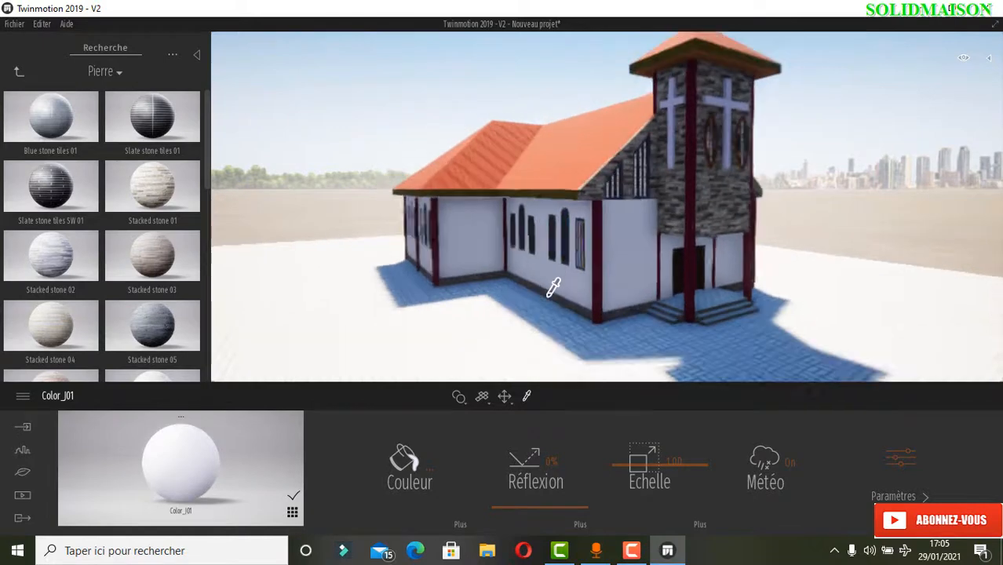
Recolour the church's white outer walls to the cream shade FFEFB5.
{"action": "scroll", "coordinate": [620, 241], "scroll_direction": "up", "scroll_amount": 1}
{"action": "left_click", "coordinate": [632, 241]}
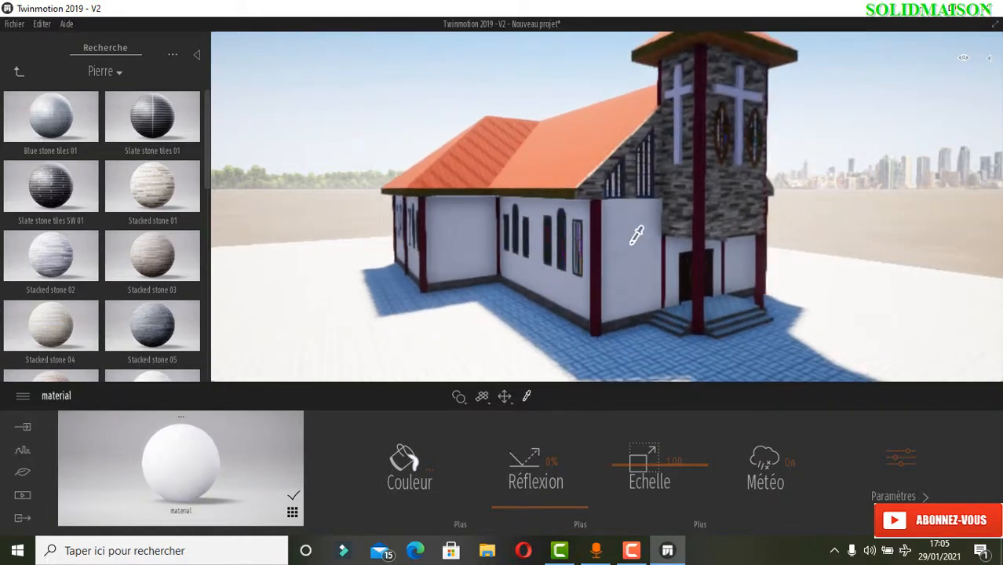
{"action": "left_click", "coordinate": [408, 460]}
{"action": "left_click_drag", "start_coordinate": [408, 146], "coordinate": [795, 334]}
{"action": "left_click", "coordinate": [753, 413]}
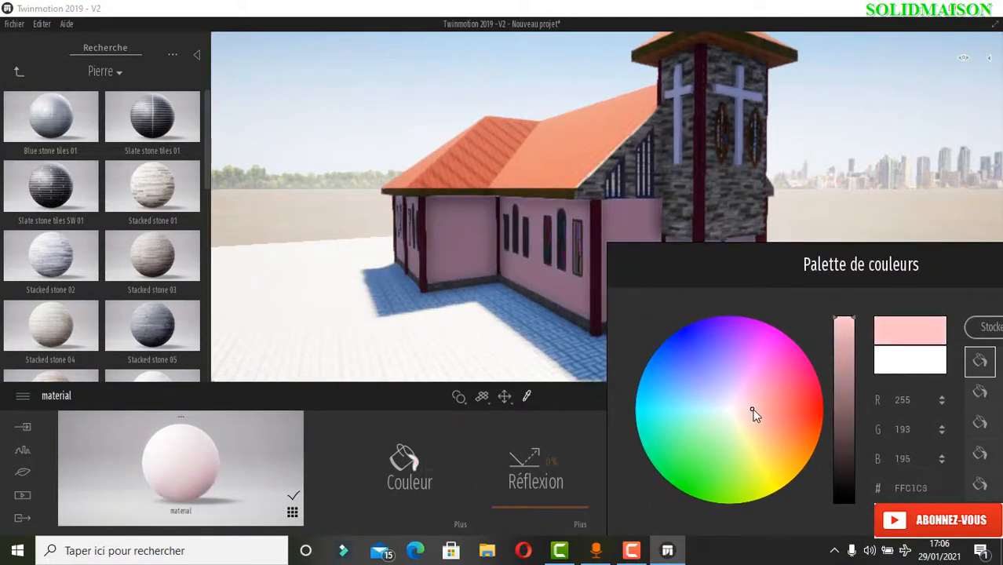
{"action": "left_click_drag", "start_coordinate": [754, 412], "coordinate": [747, 431]}
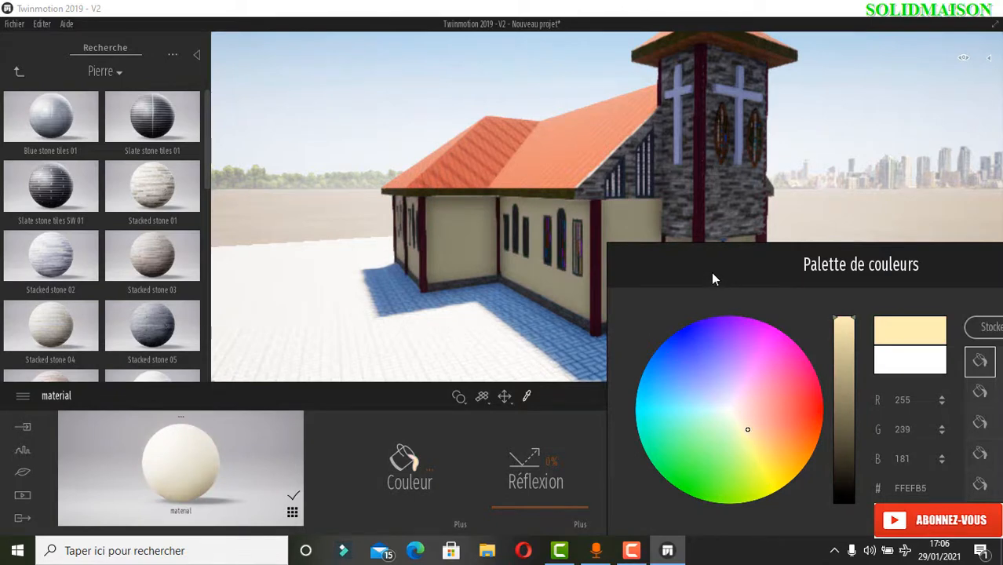
{"action": "left_click_drag", "start_coordinate": [713, 279], "coordinate": [473, 186]}
{"action": "left_click", "coordinate": [720, 490]}
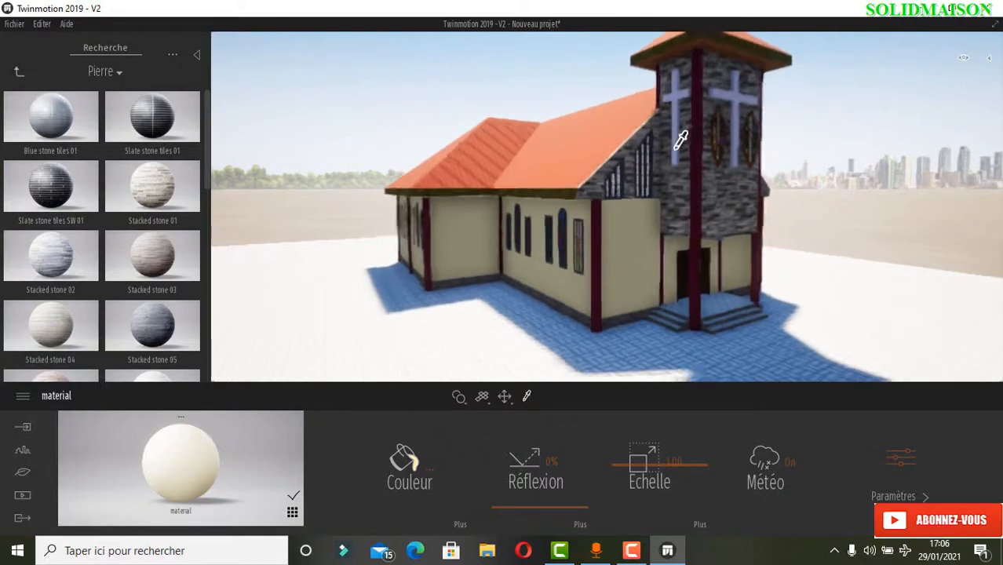
Set the scene's time of day to mid-morning, between 10:00 and 11:00.
{"action": "key", "text": "Right"}
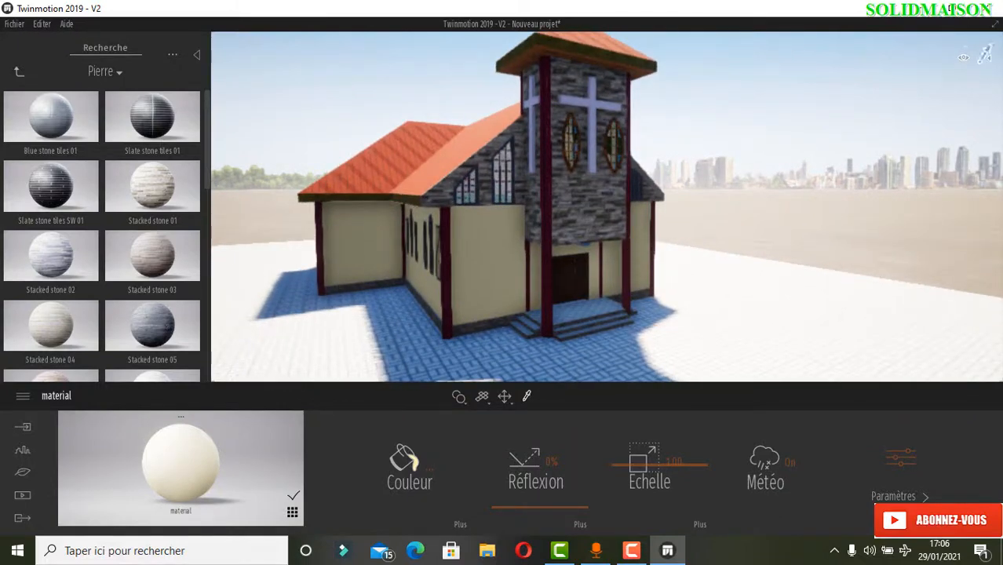
{"action": "left_click", "coordinate": [967, 60]}
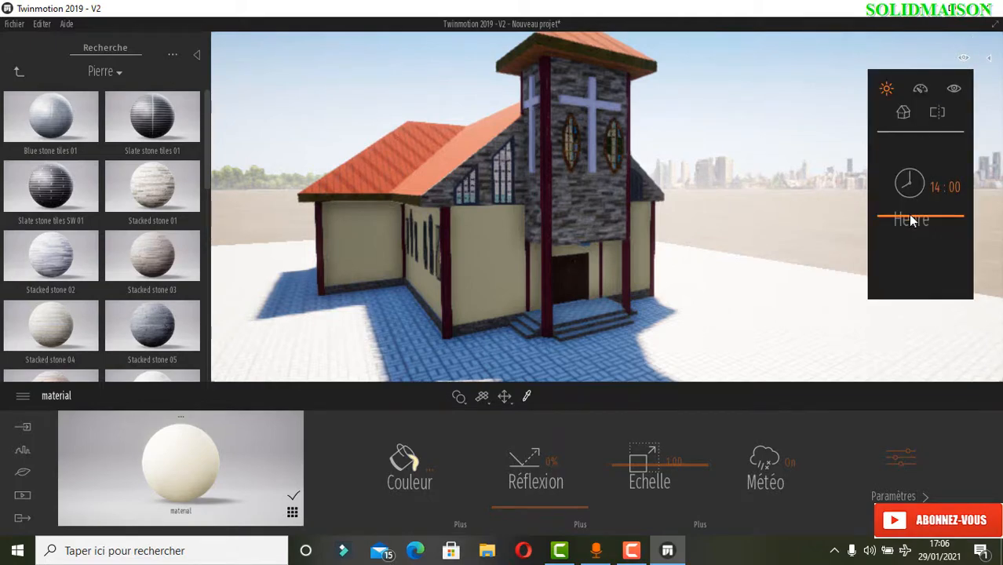
{"action": "mouse_move", "coordinate": [911, 221]}
{"action": "left_mouse_down"}
{"action": "mouse_move", "coordinate": [909, 177]}
{"action": "mouse_move", "coordinate": [891, 271]}
{"action": "mouse_move", "coordinate": [904, 208]}
{"action": "left_mouse_up"}
{"action": "left_click_drag", "start_coordinate": [904, 205], "coordinate": [905, 198]}
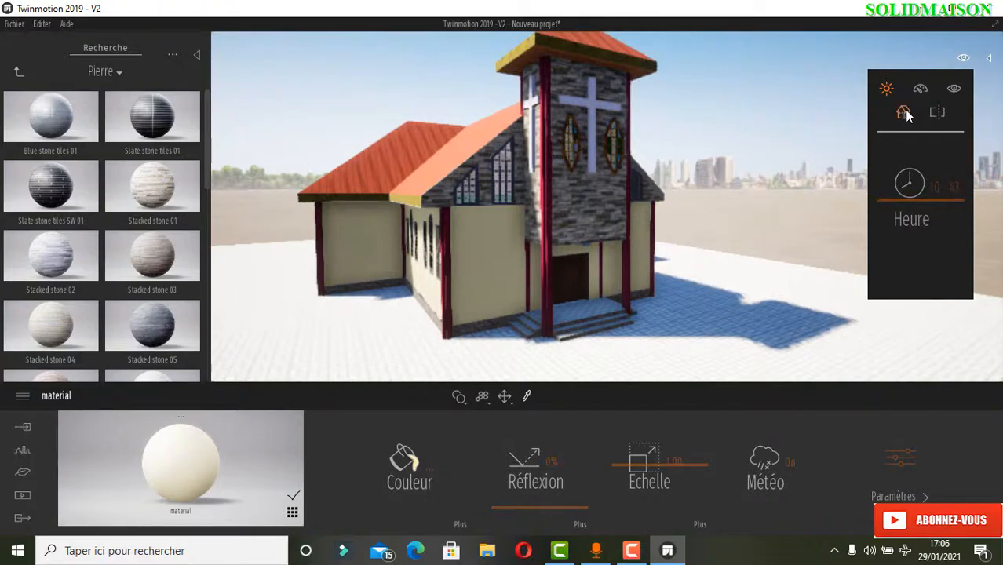
{"action": "left_click", "coordinate": [990, 59]}
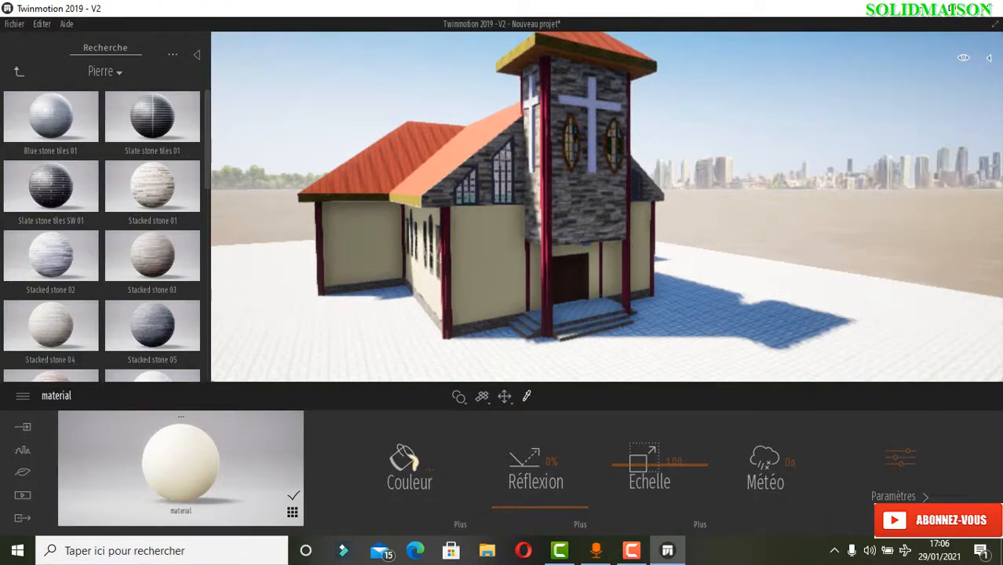
Recolour the magenta corner posts of the tower and walls to the grey shade 95998D.
{"action": "key", "text": "Down"}
{"action": "key", "text": "Left"}
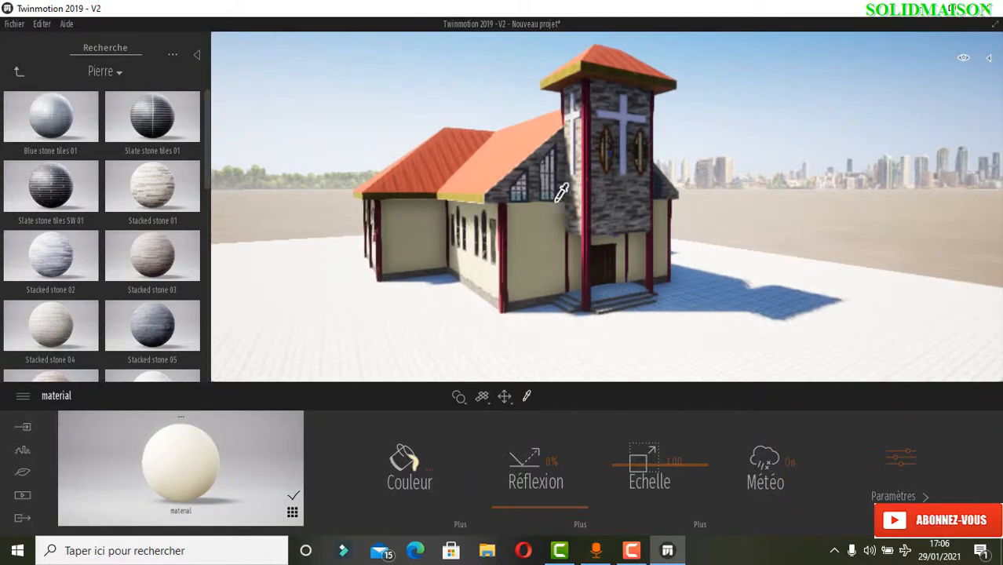
{"action": "right_click_drag", "start_coordinate": [559, 111], "coordinate": [521, 123]}
{"action": "key", "text": "Up"}
{"action": "key", "text": "Left"}
{"action": "key", "text": "Page_Down"}
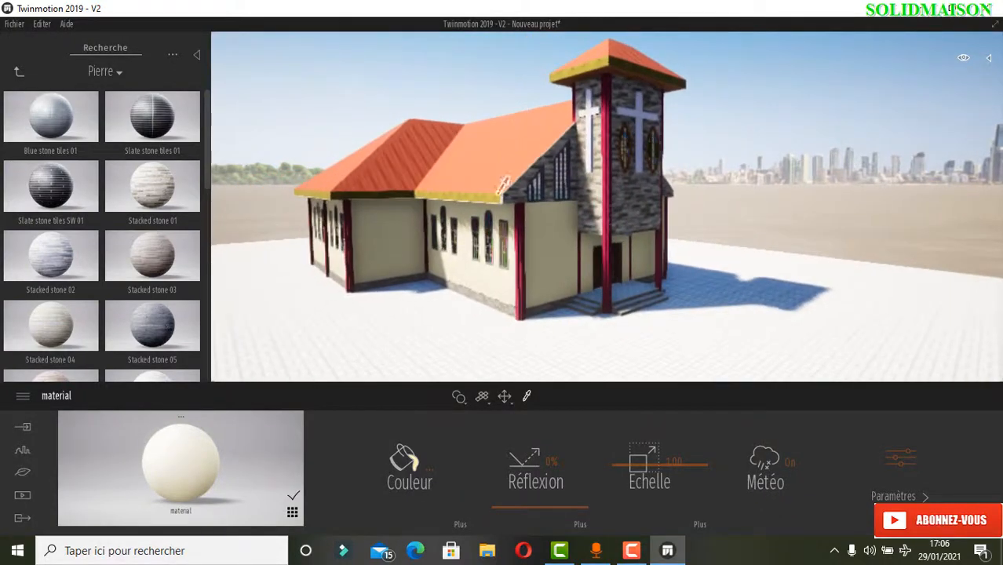
{"action": "key", "text": "Up"}
{"action": "key", "text": "Up"}
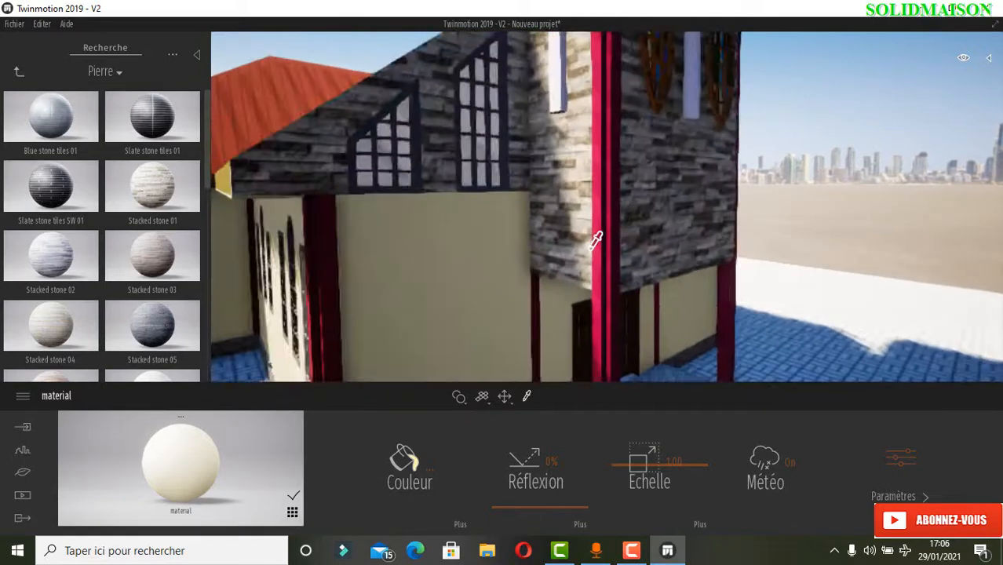
{"action": "left_click", "coordinate": [615, 194]}
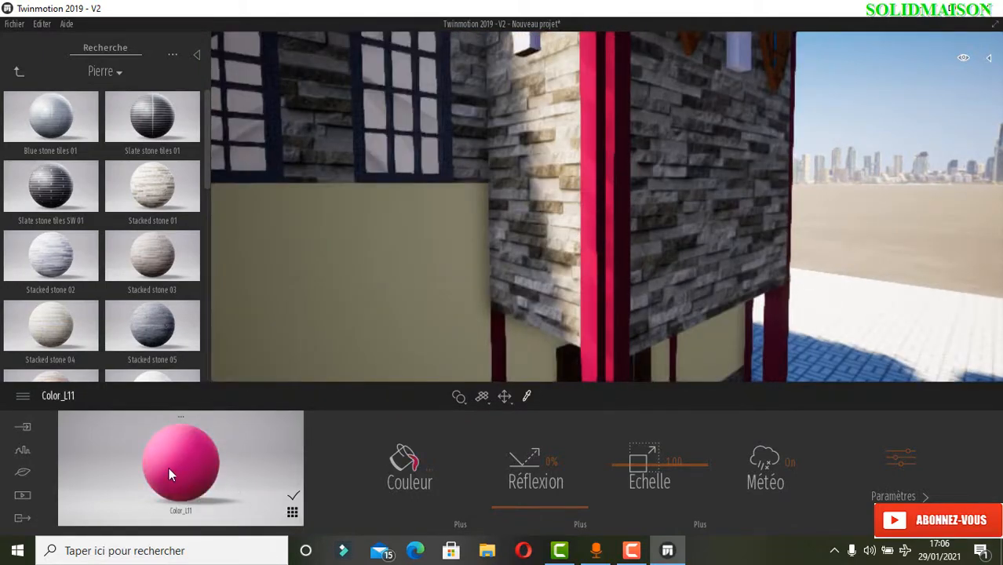
{"action": "left_click", "coordinate": [409, 467]}
{"action": "left_click_drag", "start_coordinate": [453, 212], "coordinate": [373, 259]}
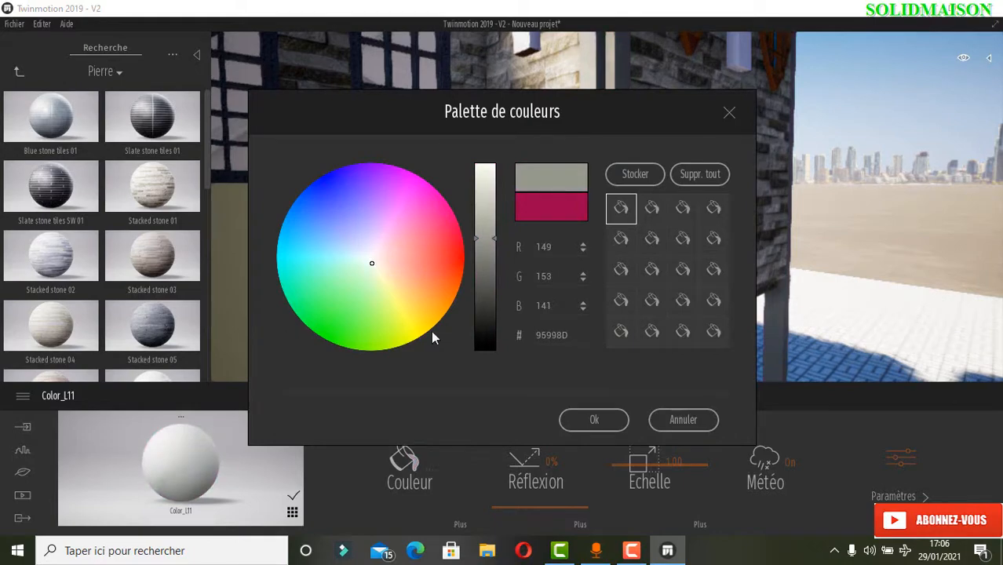
{"action": "left_click", "coordinate": [593, 424]}
Replace the yellow plywood material on the roof fascia with Chestnut 02 C from the wood materials library.
{"action": "scroll", "coordinate": [494, 191], "scroll_direction": "down", "scroll_amount": 10}
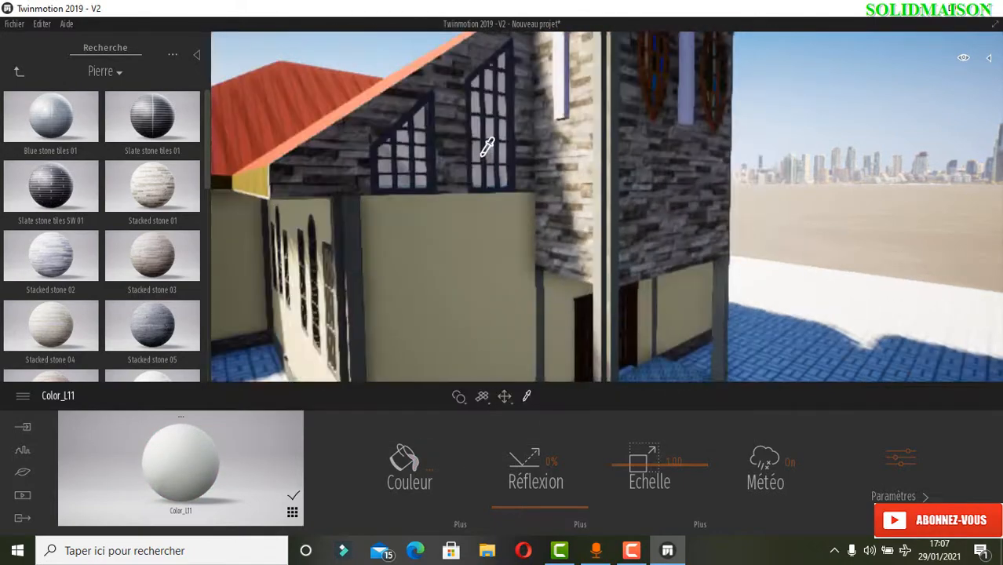
{"action": "scroll", "coordinate": [484, 155], "scroll_direction": "down", "scroll_amount": 3}
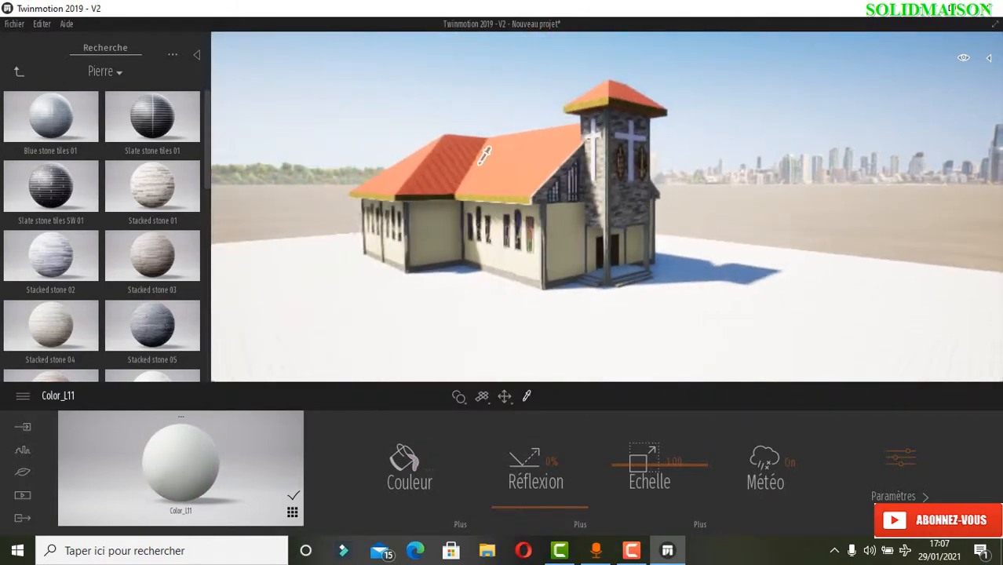
{"action": "scroll", "coordinate": [527, 82], "scroll_direction": "up", "scroll_amount": 2}
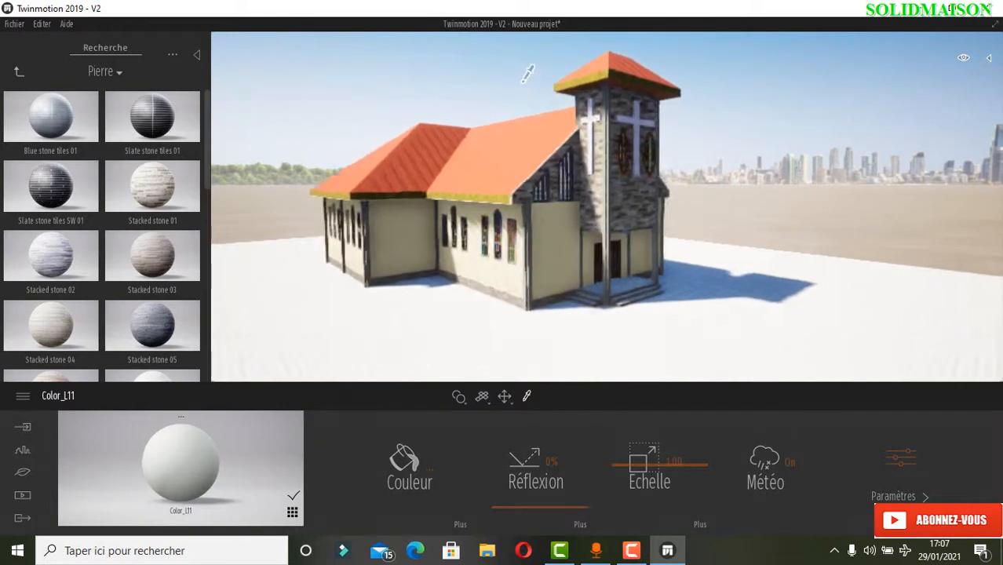
{"action": "scroll", "coordinate": [518, 68], "scroll_direction": "up", "scroll_amount": 3}
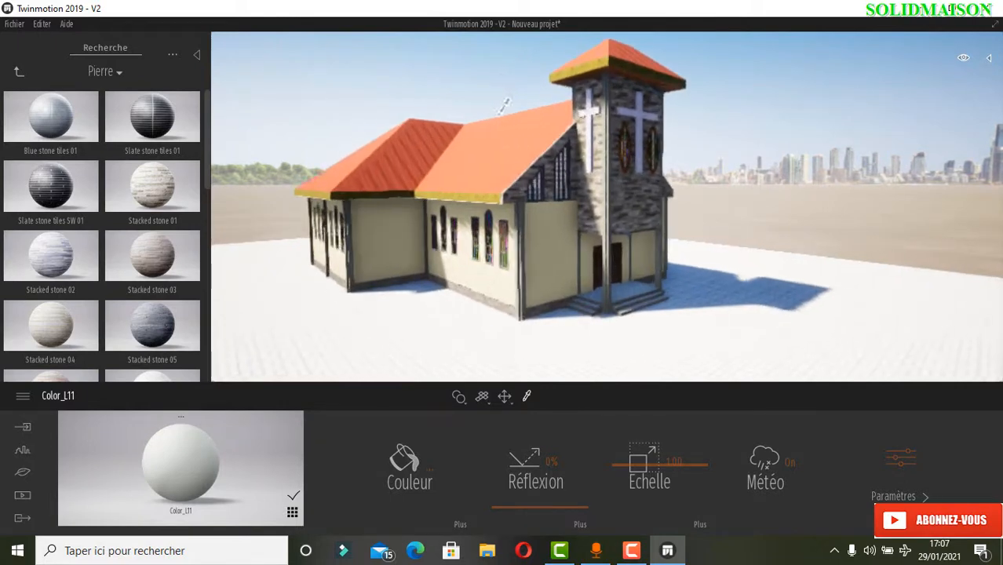
{"action": "middle_click_drag", "start_coordinate": [459, 128], "coordinate": [484, 147]}
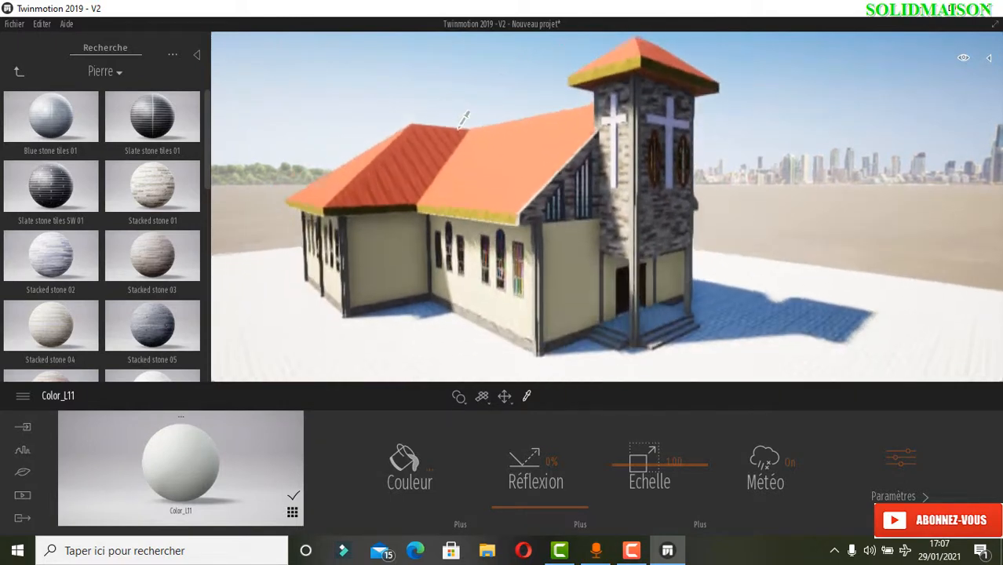
{"action": "scroll", "coordinate": [493, 200], "scroll_direction": "up", "scroll_amount": 1}
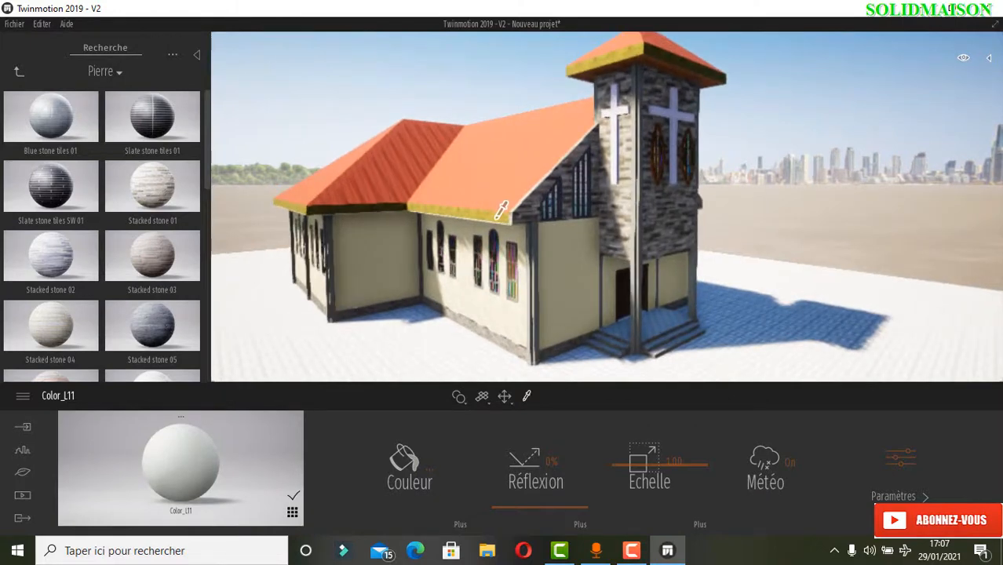
{"action": "left_click", "coordinate": [499, 214]}
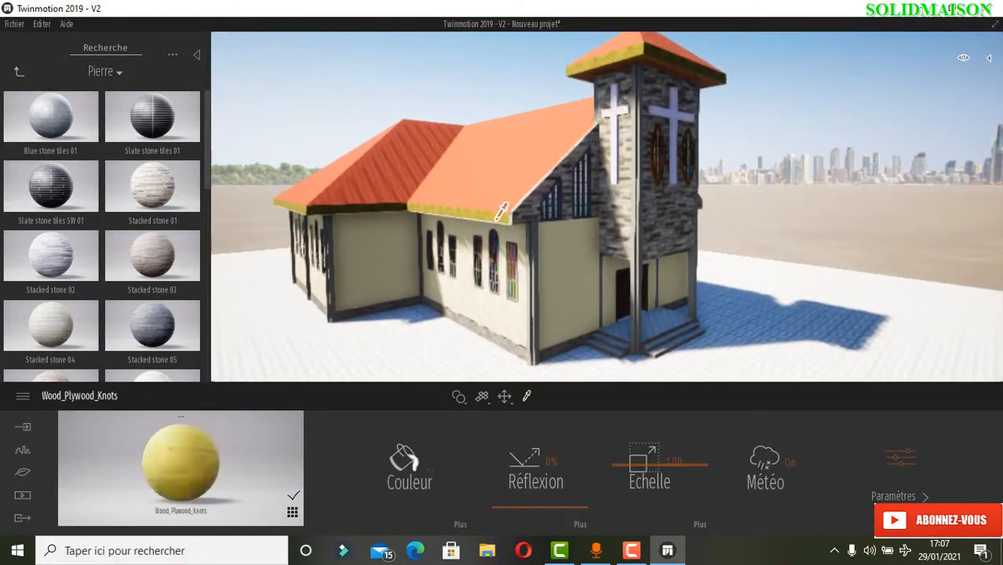
{"action": "left_click", "coordinate": [16, 73]}
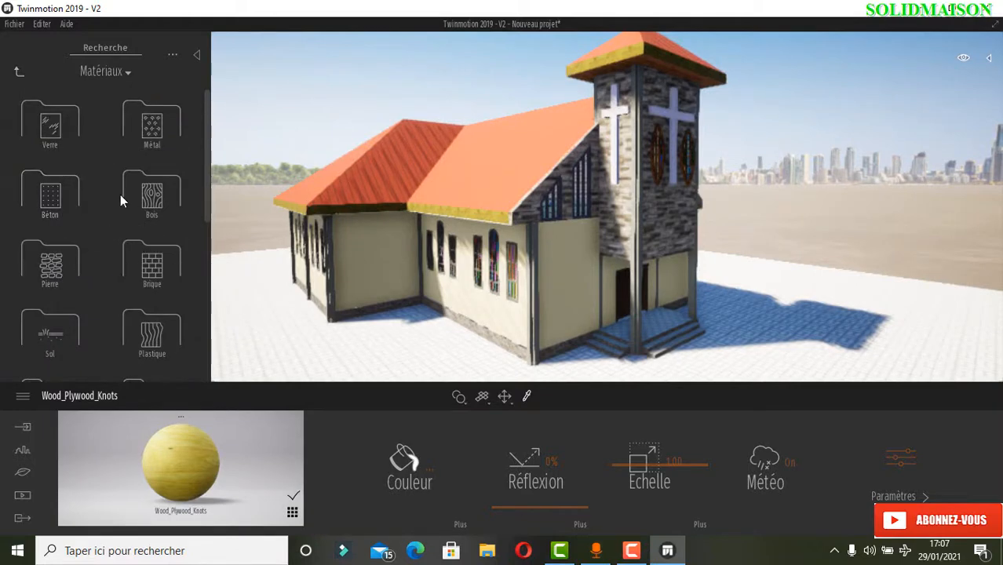
{"action": "left_click", "coordinate": [162, 201]}
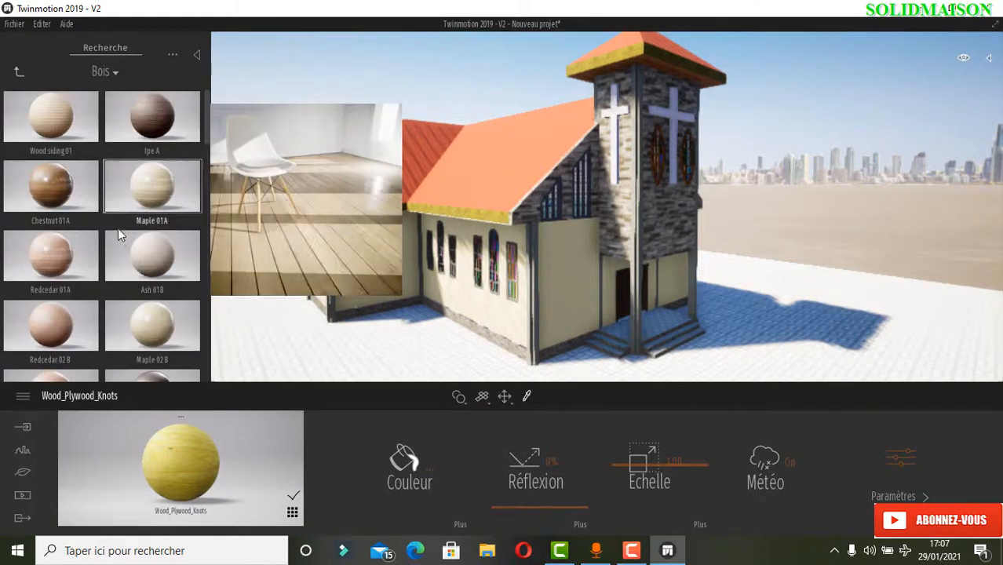
{"action": "scroll", "coordinate": [121, 240], "scroll_direction": "down", "scroll_amount": 2}
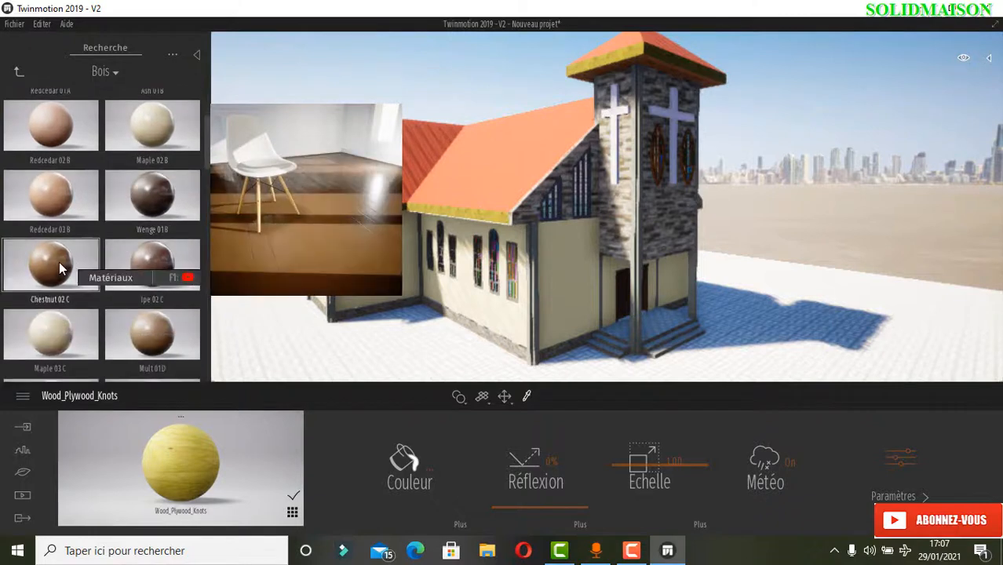
{"action": "left_click_drag", "start_coordinate": [54, 263], "coordinate": [167, 460]}
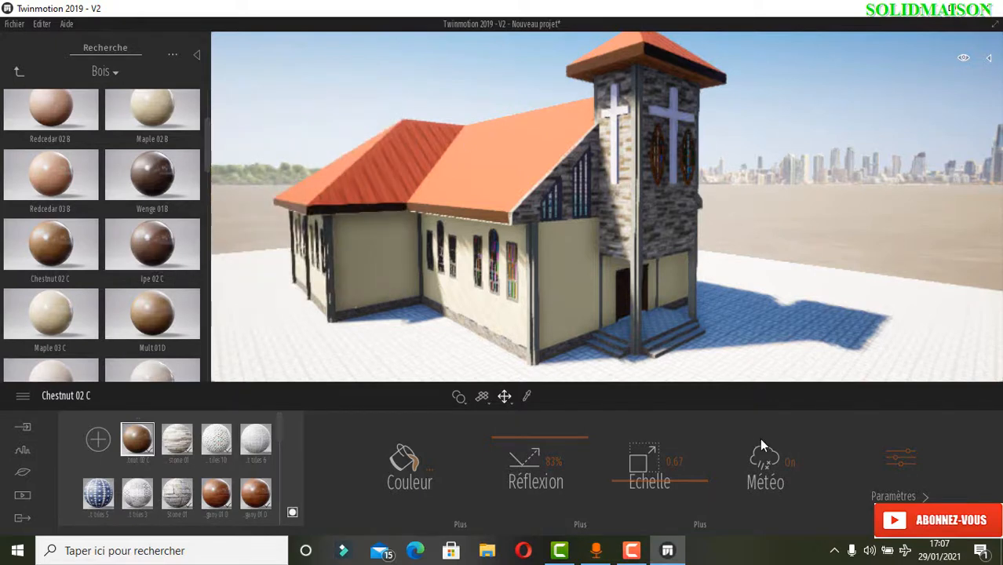
Place the Group04 people group from the characters library in the scene.
{"action": "scroll", "coordinate": [499, 151], "scroll_direction": "down", "scroll_amount": 2}
{"action": "middle_click_drag", "start_coordinate": [566, 170], "coordinate": [544, 141]}
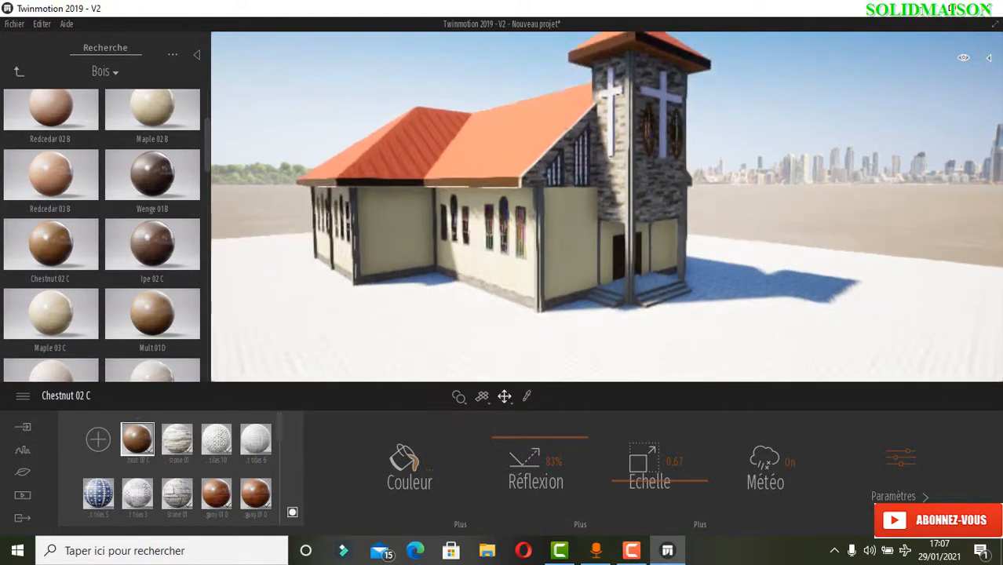
{"action": "scroll", "coordinate": [426, 255], "scroll_direction": "up", "scroll_amount": 1}
{"action": "mouse_move", "coordinate": [456, 208]}
{"action": "middle_mouse_down"}
{"action": "mouse_move", "coordinate": [457, 245]}
{"action": "mouse_move", "coordinate": [458, 227]}
{"action": "middle_mouse_up"}
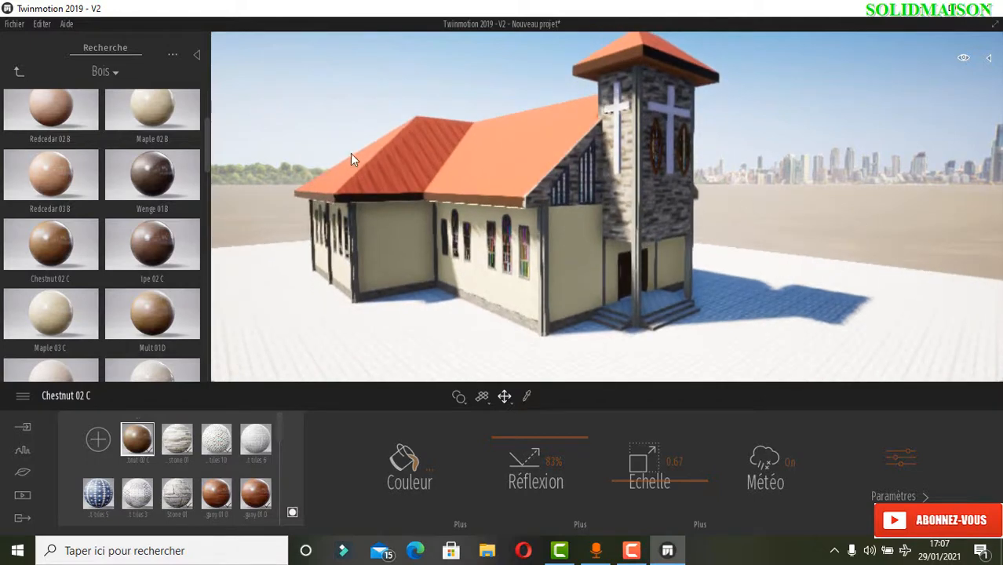
{"action": "left_click", "coordinate": [17, 72]}
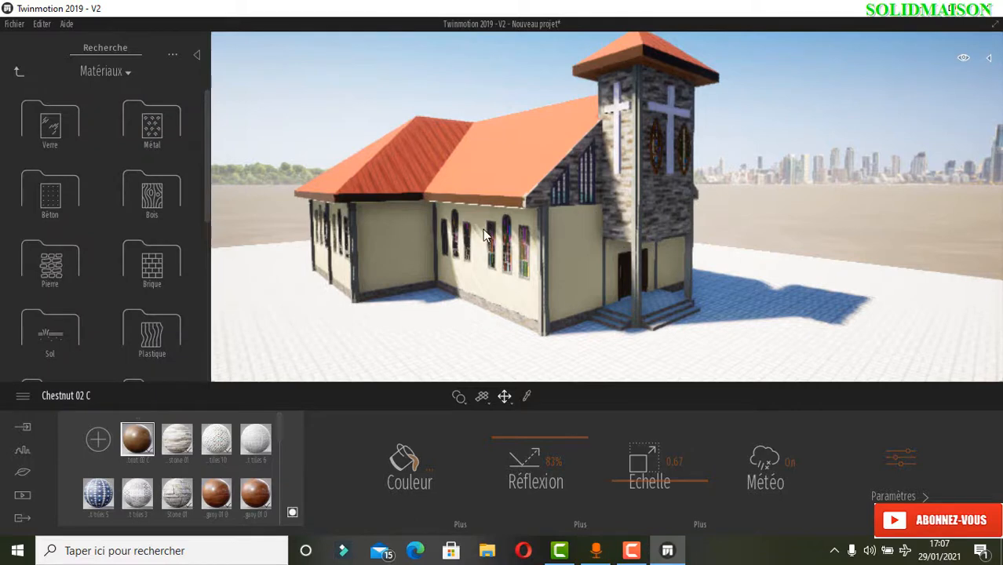
{"action": "left_click", "coordinate": [16, 73]}
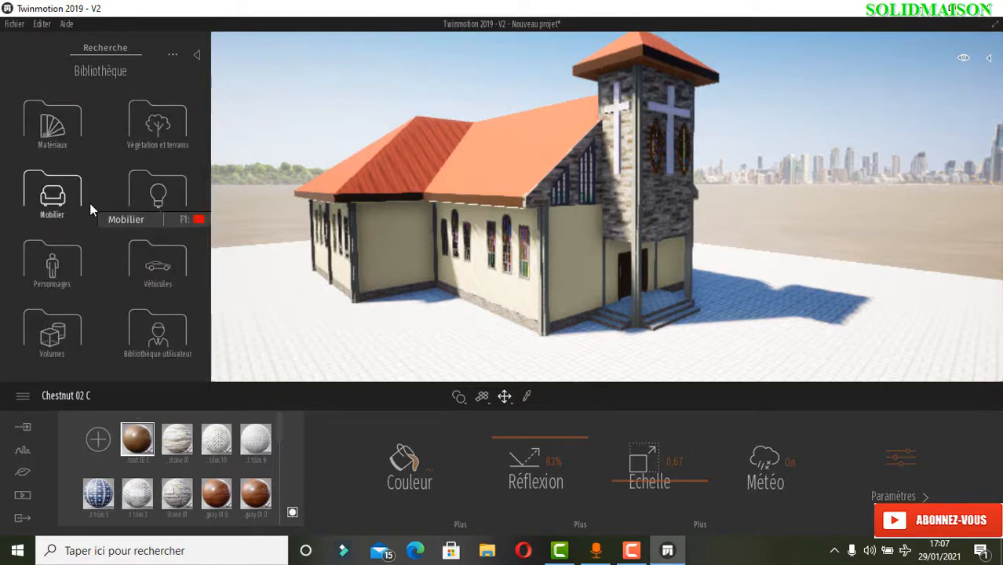
{"action": "left_click", "coordinate": [68, 280]}
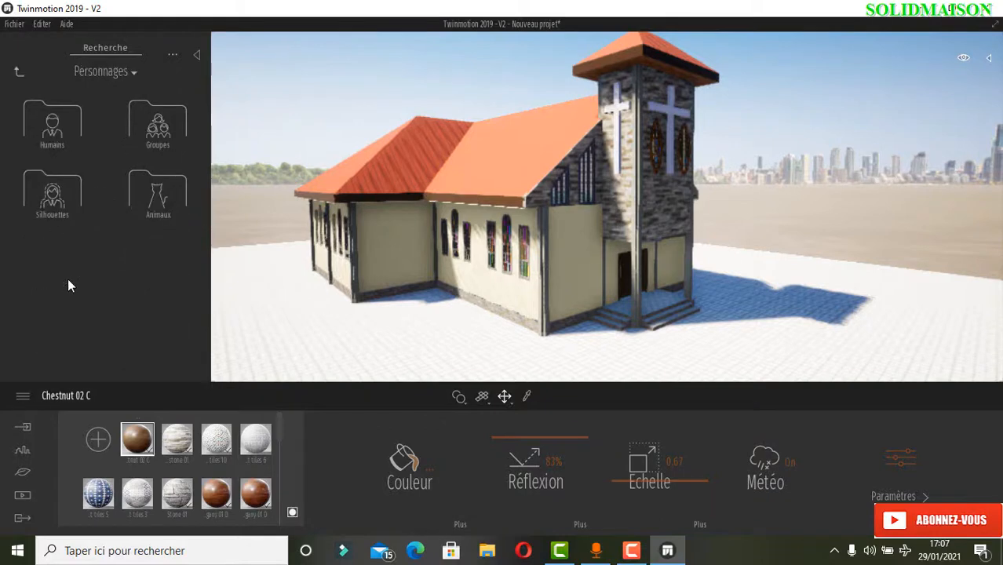
{"action": "left_click", "coordinate": [149, 135]}
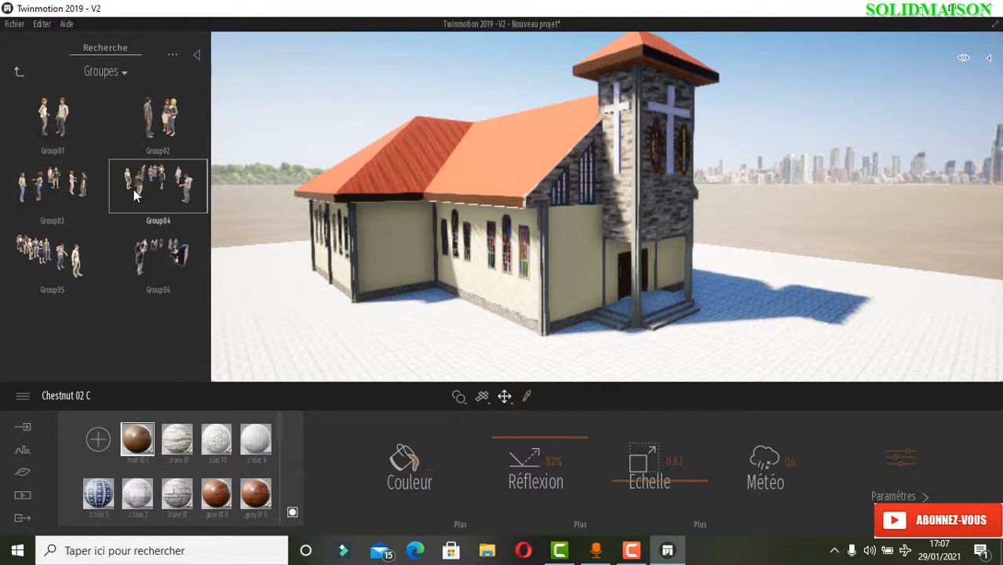
{"action": "left_click_drag", "start_coordinate": [134, 191], "coordinate": [251, 227]}
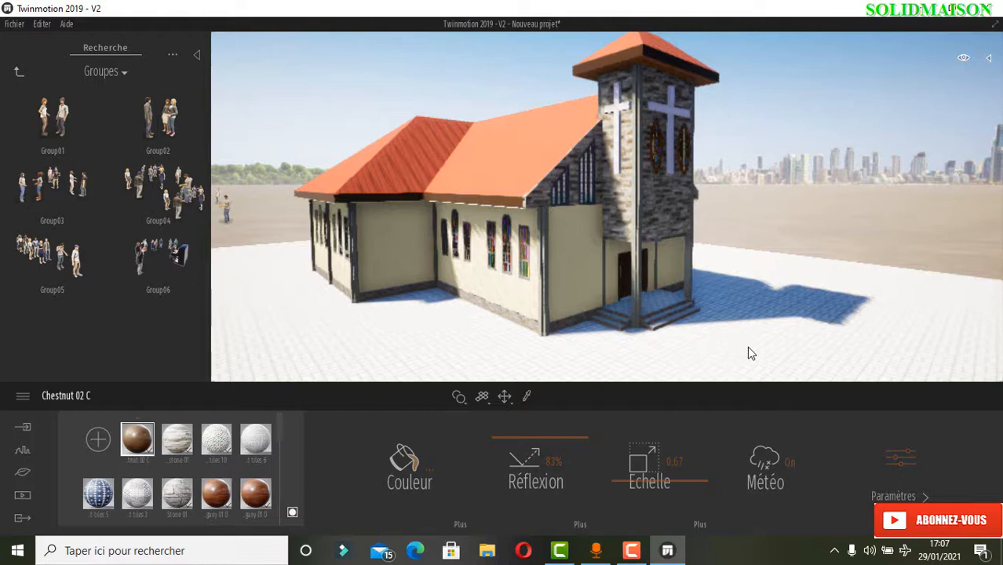
Move the people group onto the paving in front of the church entrance and deselect it.
{"action": "left_click", "coordinate": [225, 207]}
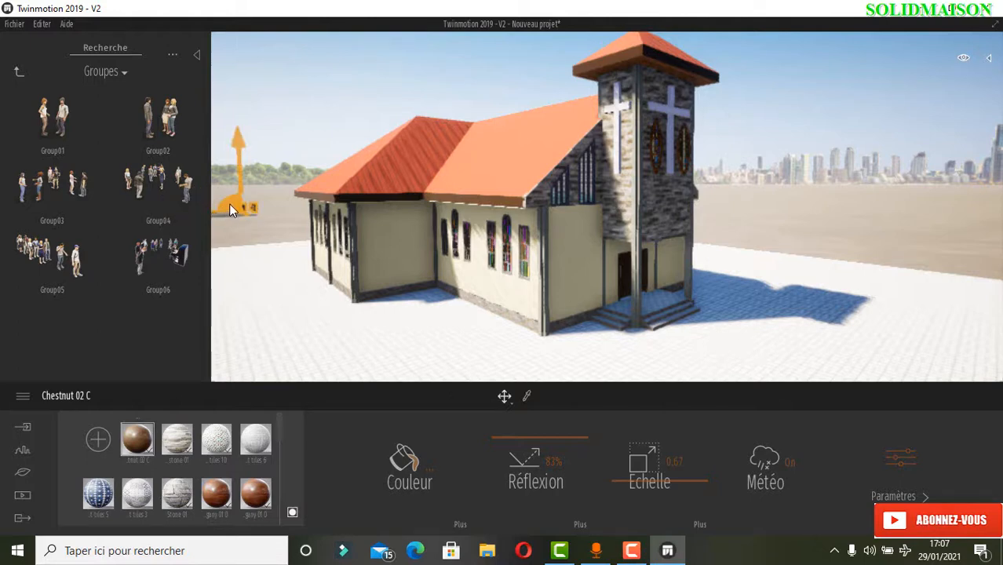
{"action": "left_click_drag", "start_coordinate": [229, 203], "coordinate": [755, 331]}
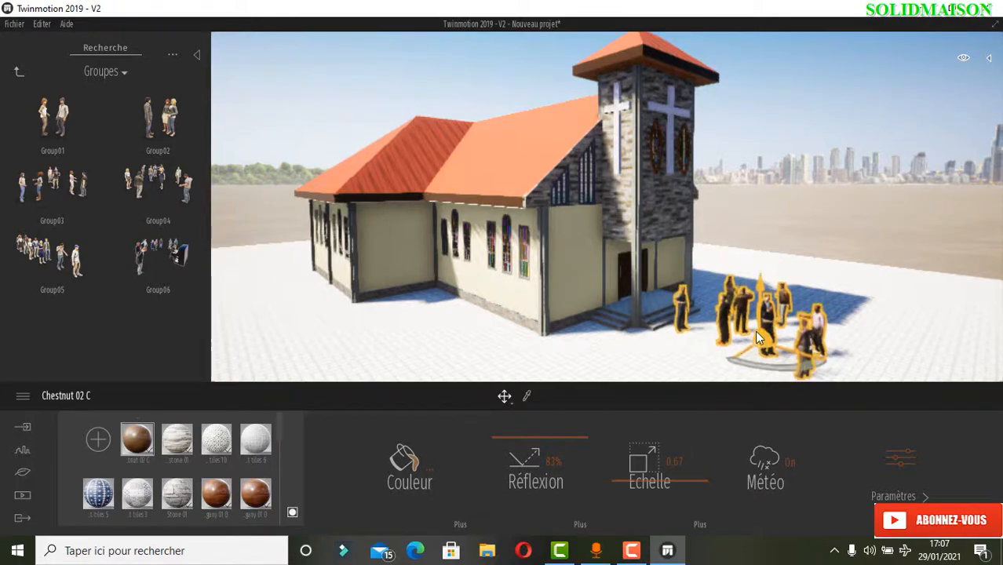
{"action": "left_click", "coordinate": [789, 77]}
{"action": "scroll", "coordinate": [750, 259], "scroll_direction": "up", "scroll_amount": 1}
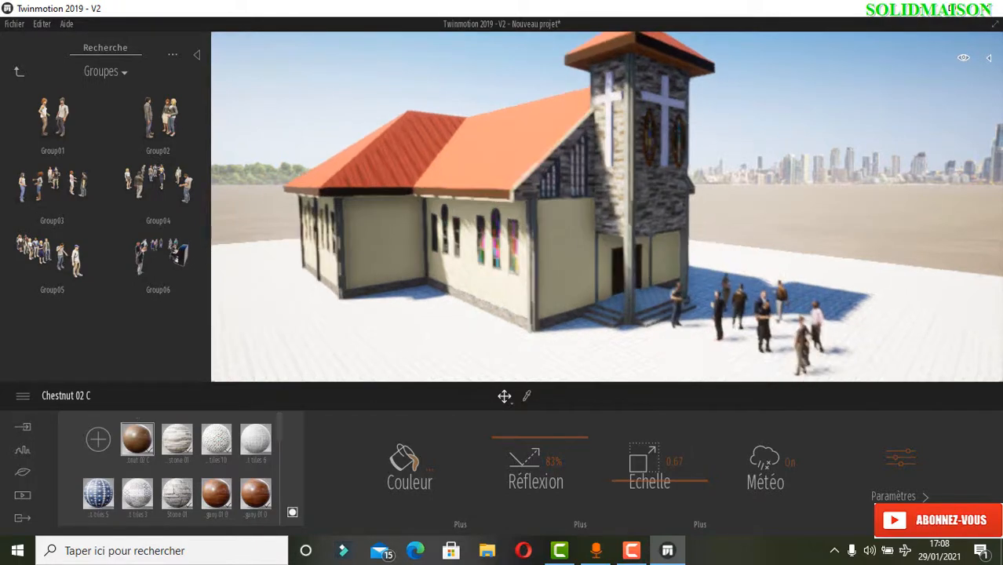
{"action": "middle_click_drag", "start_coordinate": [661, 301], "coordinate": [632, 275]}
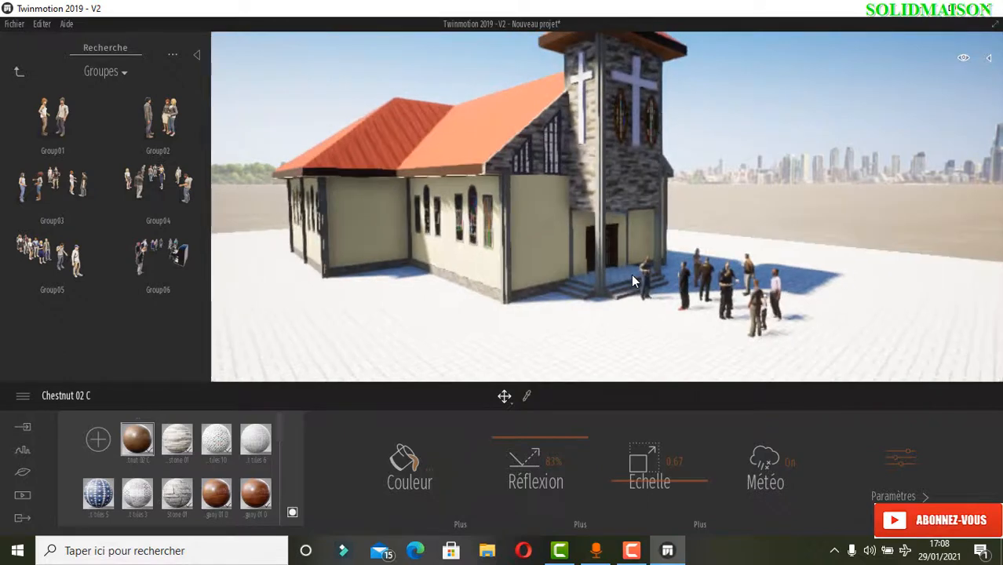
Browse the built ground materials (Sol, Construit) in the materials library to find the cobblestones.
{"action": "scroll", "coordinate": [632, 275], "scroll_direction": "down", "scroll_amount": 1}
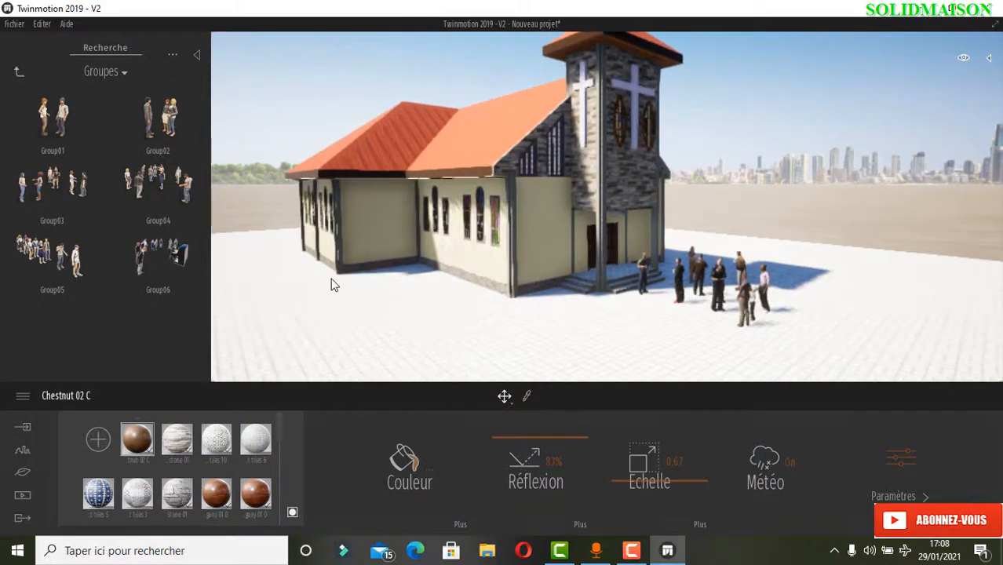
{"action": "left_click", "coordinate": [18, 72]}
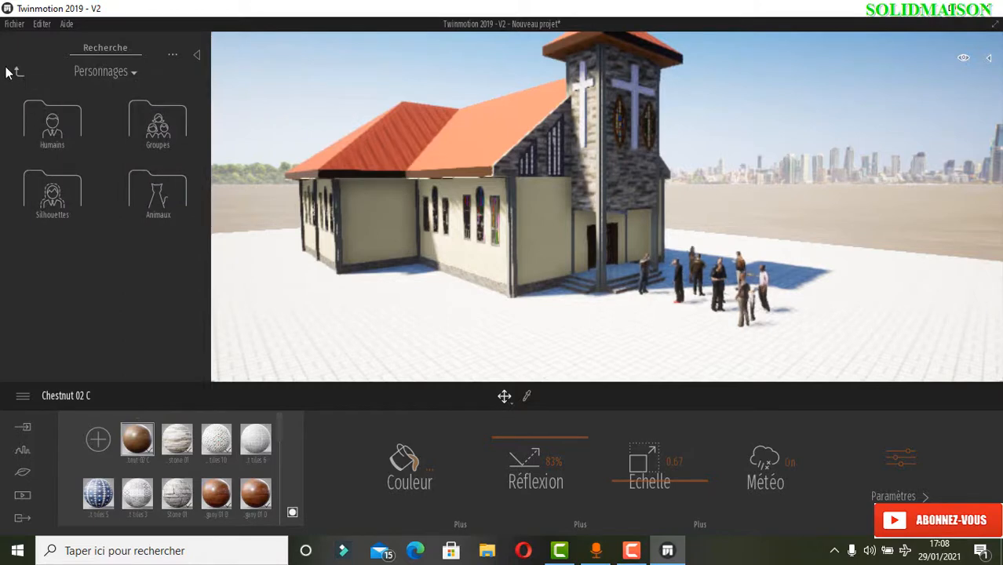
{"action": "left_click", "coordinate": [18, 71]}
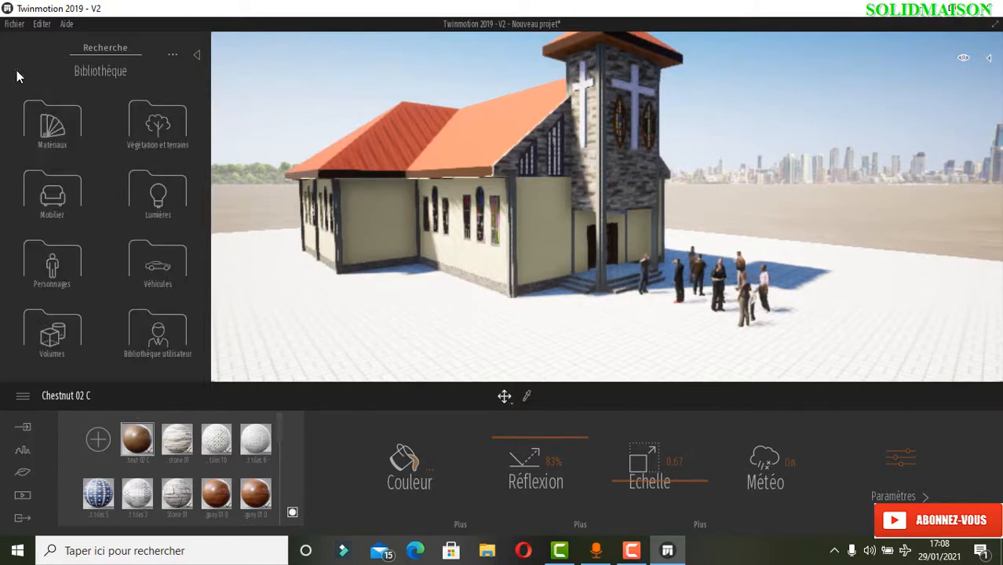
{"action": "left_click", "coordinate": [43, 128]}
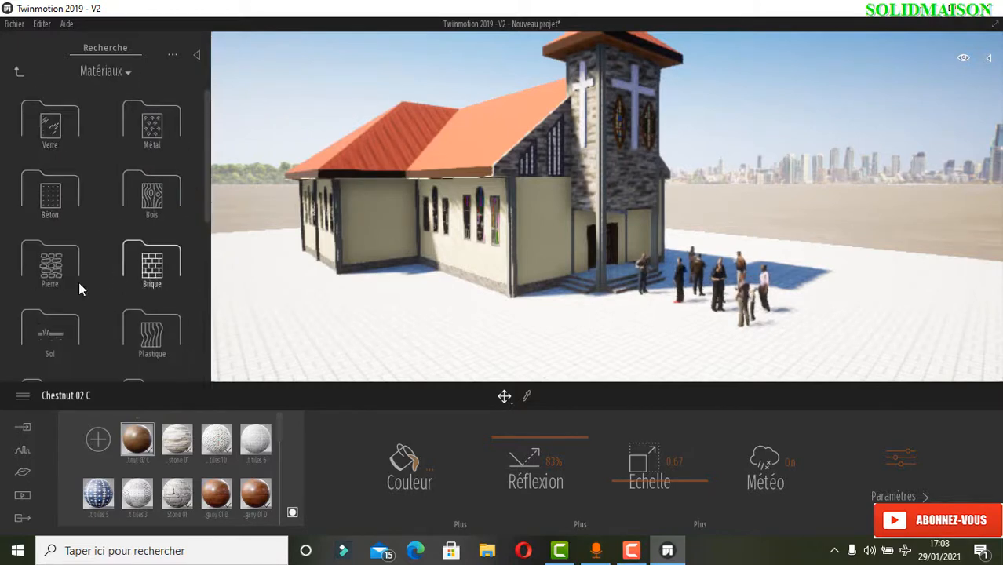
{"action": "left_click", "coordinate": [46, 336]}
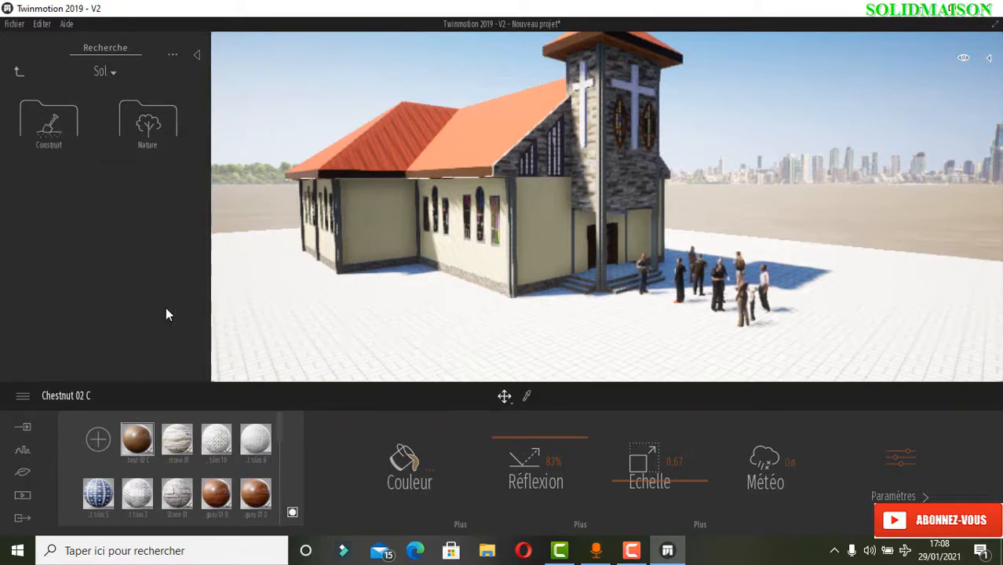
{"action": "left_click", "coordinate": [54, 123]}
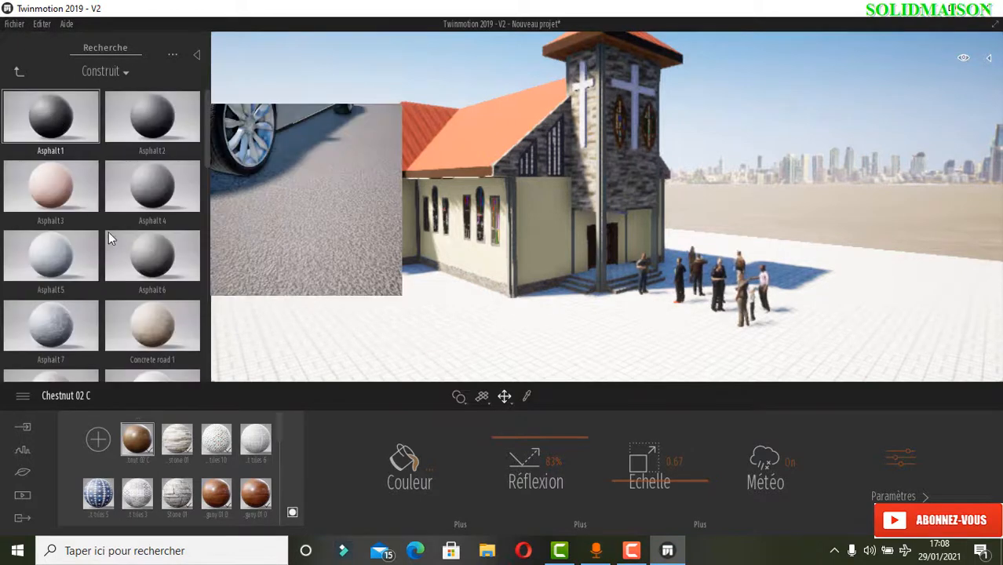
{"action": "scroll", "coordinate": [108, 233], "scroll_direction": "down", "scroll_amount": 5}
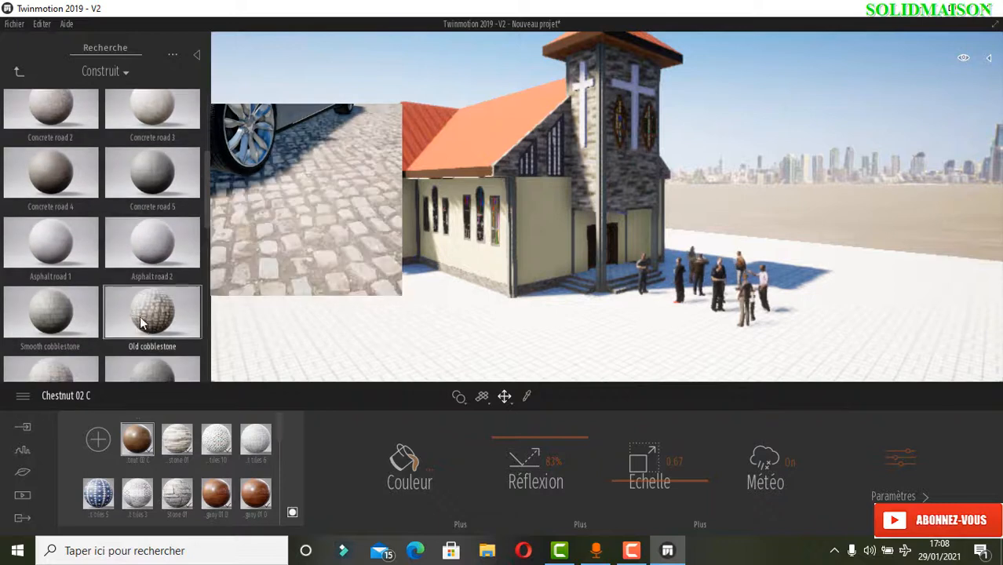
{"action": "scroll", "coordinate": [141, 324], "scroll_direction": "down", "scroll_amount": 3}
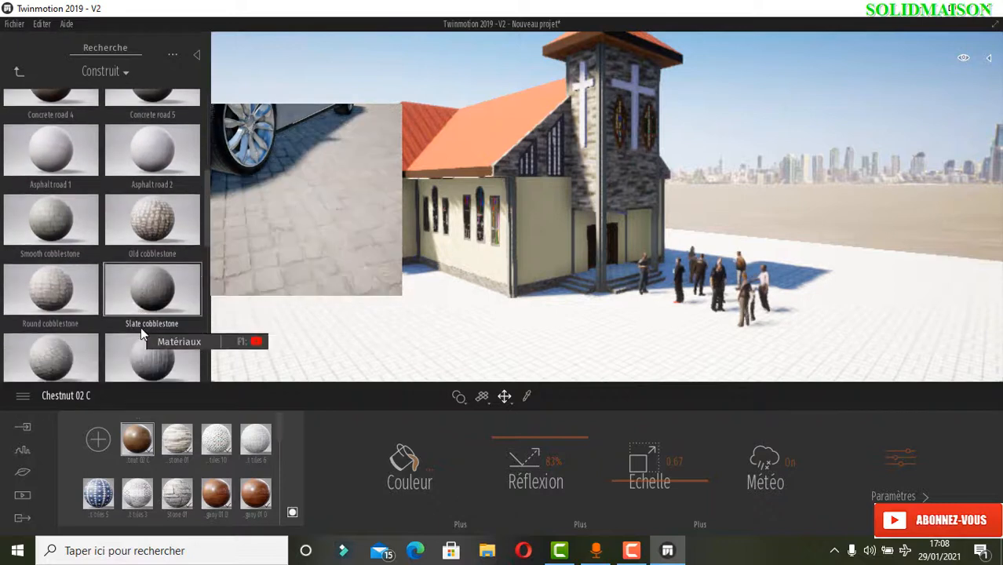
Sample the paving material around the church and try to replace it with Double cobblestone.
{"action": "left_click_drag", "start_coordinate": [137, 329], "coordinate": [312, 357]}
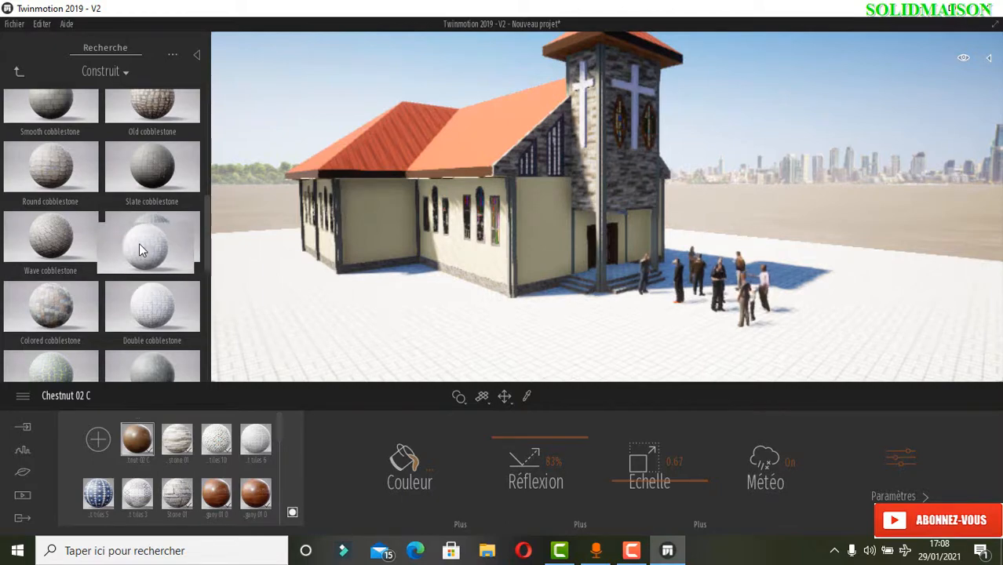
{"action": "scroll", "coordinate": [407, 236], "scroll_direction": "down", "scroll_amount": 2}
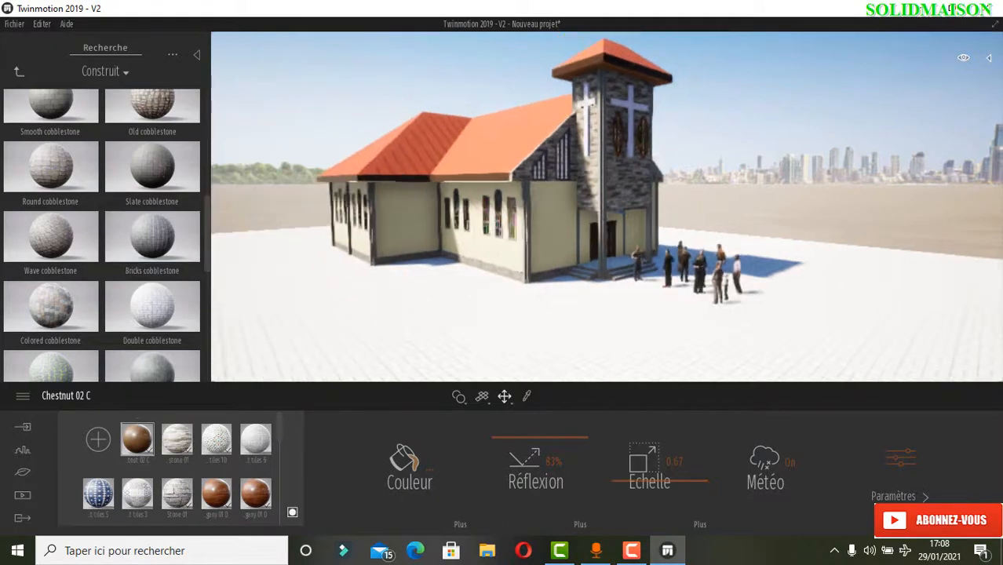
{"action": "scroll", "coordinate": [412, 290], "scroll_direction": "up", "scroll_amount": 4}
{"action": "scroll", "coordinate": [430, 322], "scroll_direction": "up", "scroll_amount": 2}
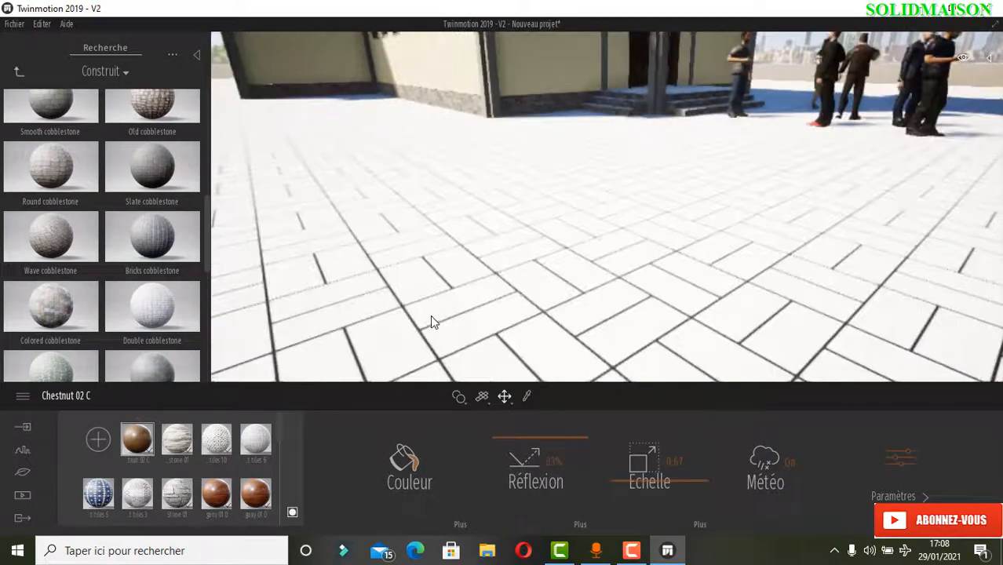
{"action": "left_click", "coordinate": [527, 396]}
{"action": "left_click", "coordinate": [507, 306]}
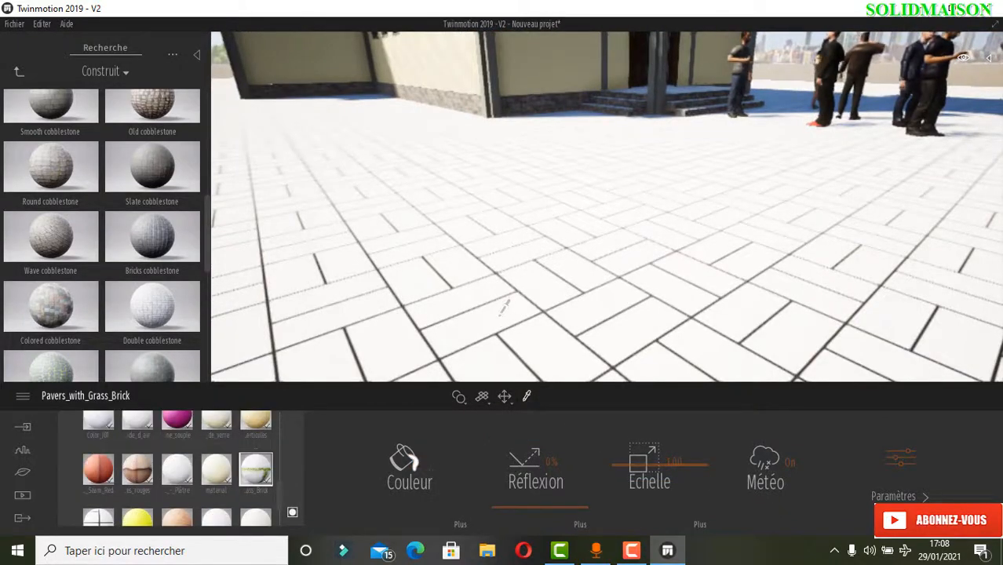
{"action": "mouse_move", "coordinate": [160, 227]}
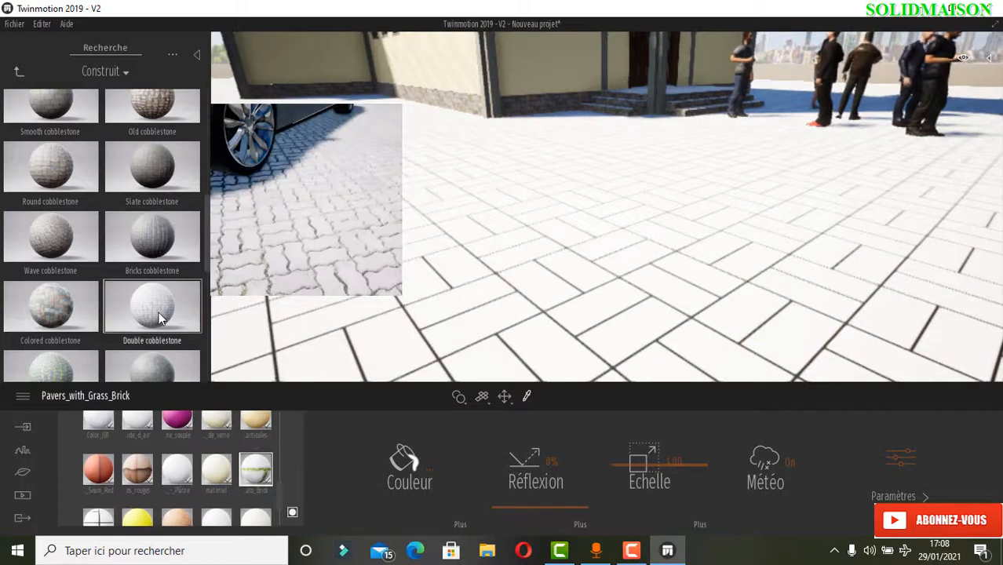
{"action": "left_click_drag", "start_coordinate": [158, 311], "coordinate": [256, 471]}
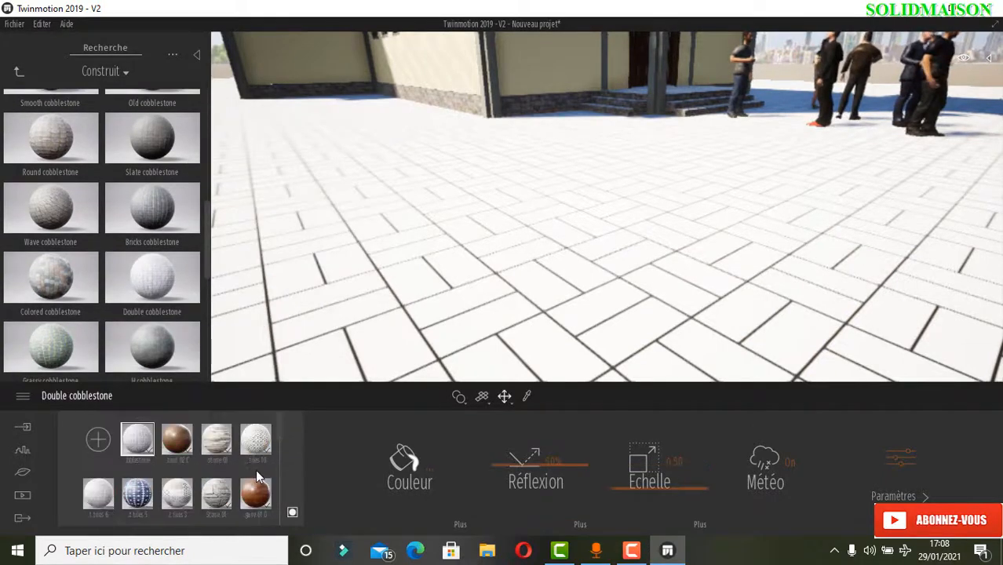
{"action": "left_click_drag", "start_coordinate": [153, 278], "coordinate": [220, 496]}
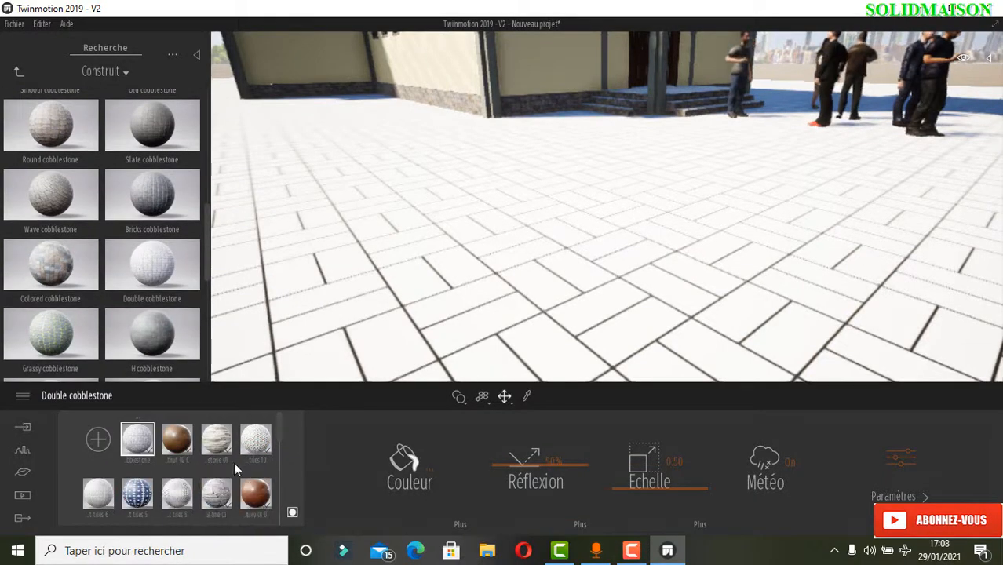
Examine the church, its paving and the people group from several angles and distances.
{"action": "scroll", "coordinate": [441, 158], "scroll_direction": "down", "scroll_amount": 5}
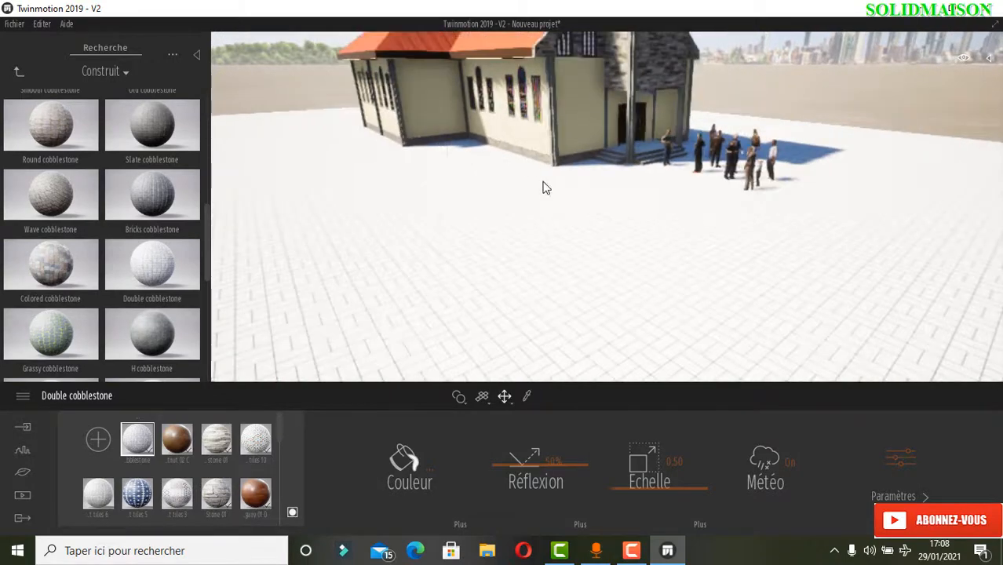
{"action": "scroll", "coordinate": [543, 181], "scroll_direction": "down", "scroll_amount": 2}
{"action": "middle_click_drag", "start_coordinate": [543, 181], "coordinate": [522, 208]}
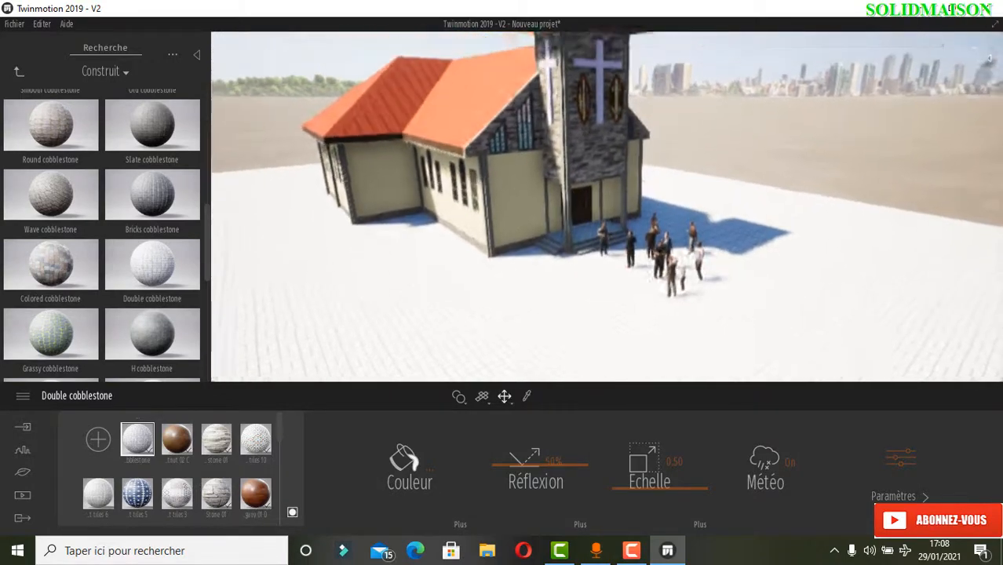
{"action": "right_click_drag", "start_coordinate": [517, 189], "coordinate": [490, 191]}
{"action": "middle_click_drag", "start_coordinate": [490, 190], "coordinate": [490, 169]}
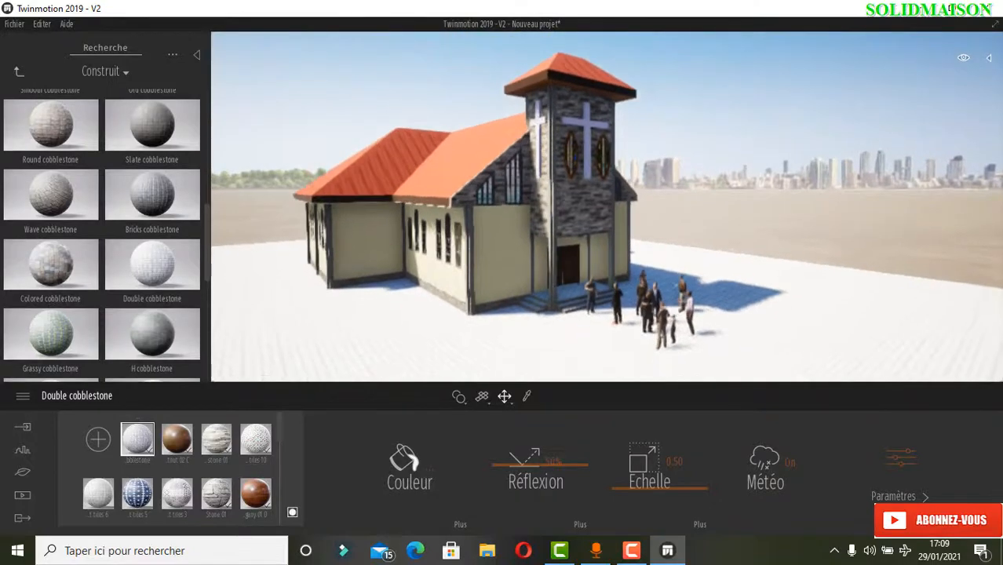
{"action": "scroll", "coordinate": [445, 107], "scroll_direction": "up", "scroll_amount": 1}
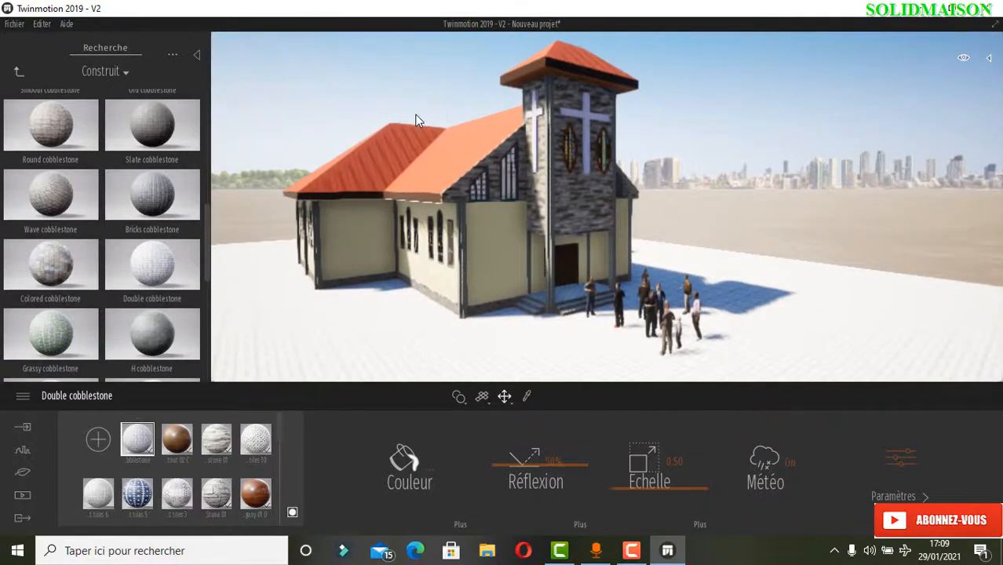
{"action": "right_click_drag", "start_coordinate": [416, 115], "coordinate": [403, 120]}
{"action": "middle_click_drag", "start_coordinate": [403, 119], "coordinate": [448, 108]}
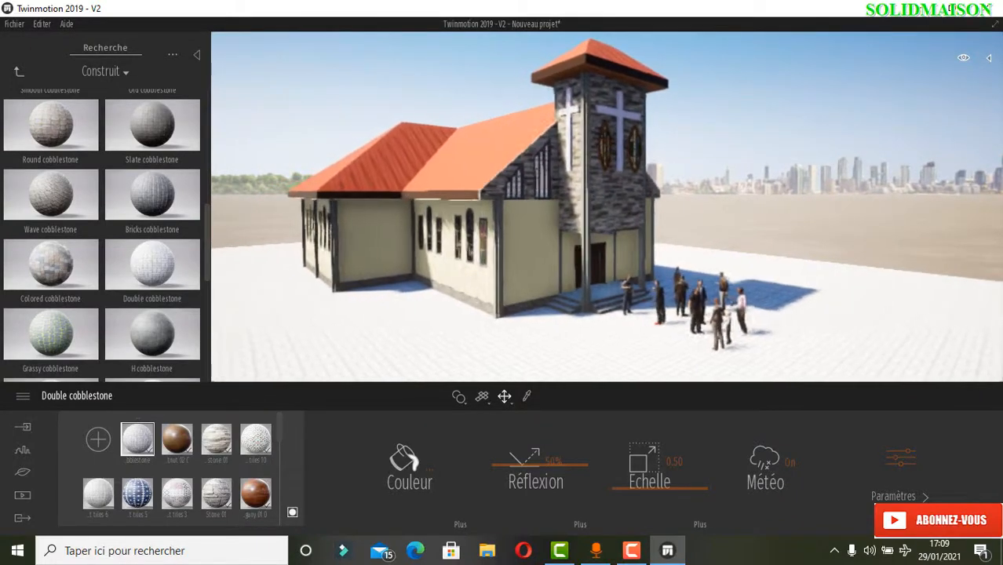
{"action": "scroll", "coordinate": [363, 128], "scroll_direction": "up", "scroll_amount": 1}
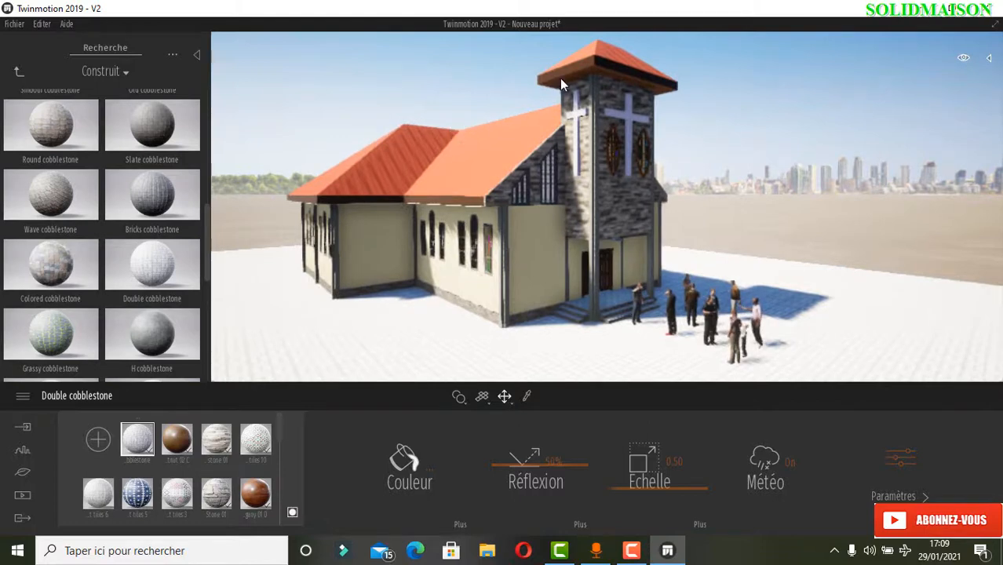
{"action": "scroll", "coordinate": [574, 121], "scroll_direction": "up", "scroll_amount": 1}
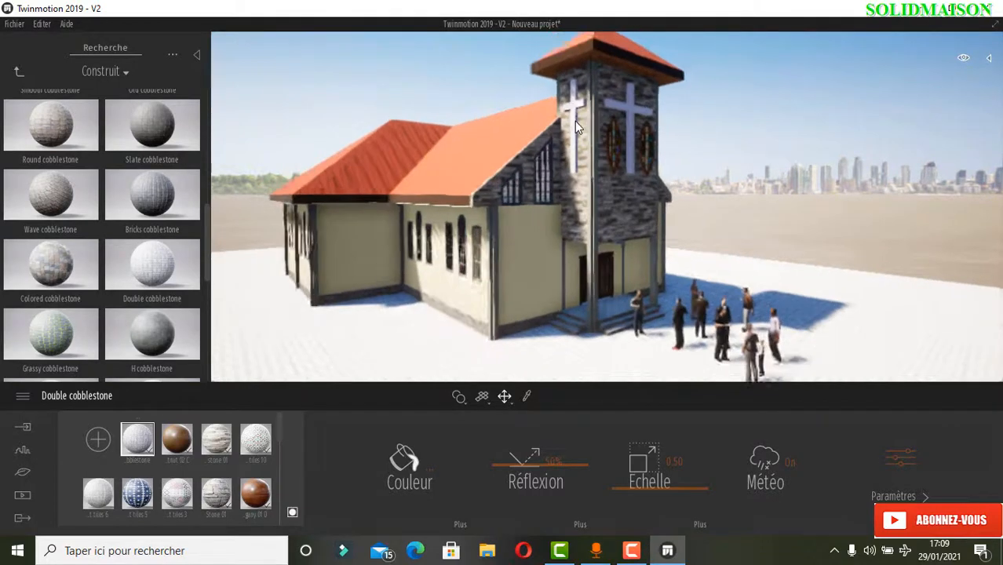
{"action": "mouse_move", "coordinate": [448, 199]}
{"action": "middle_mouse_down"}
{"action": "mouse_move", "coordinate": [435, 261]}
{"action": "mouse_move", "coordinate": [449, 188]}
{"action": "mouse_move", "coordinate": [440, 214]}
{"action": "middle_mouse_up"}
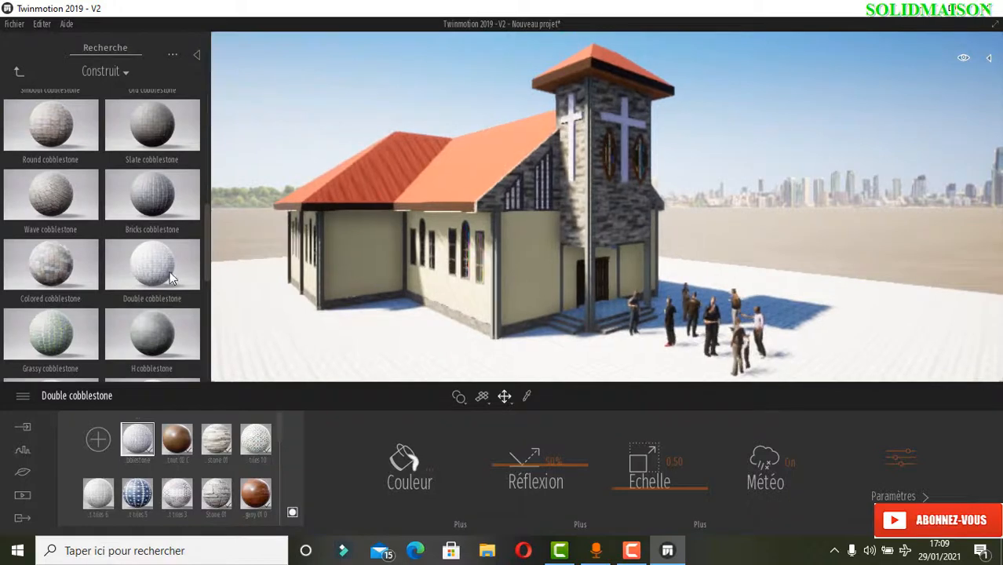
Place a Bigleaf maple 2 from the trees library on the paving behind the church's entrance tower and deselect it.
{"action": "left_click", "coordinate": [19, 73]}
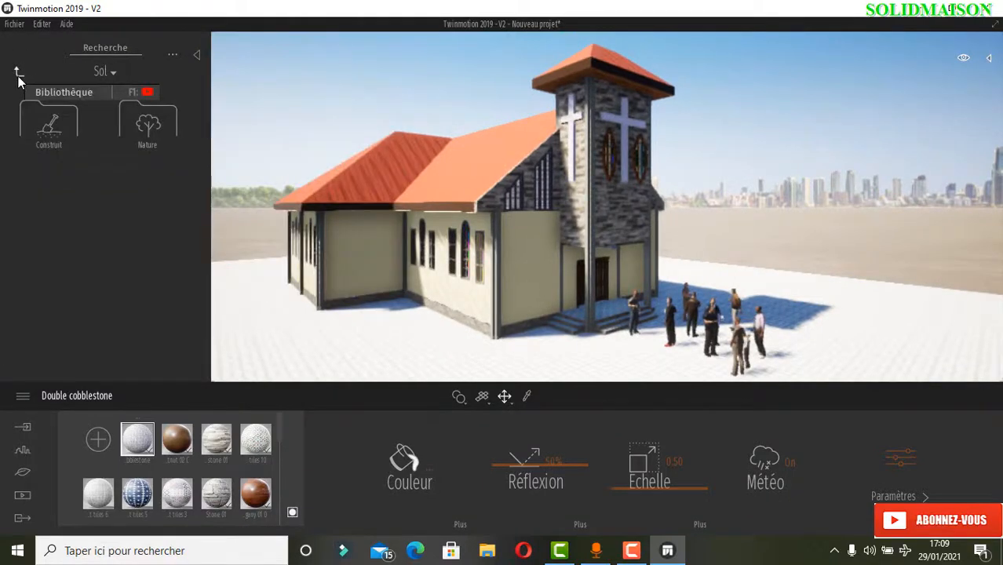
{"action": "left_click", "coordinate": [19, 72]}
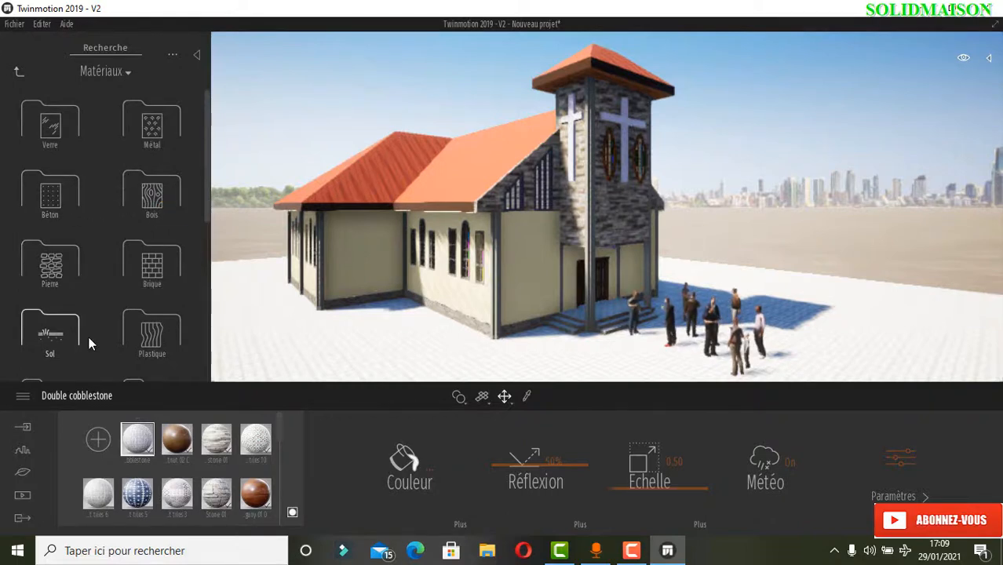
{"action": "scroll", "coordinate": [68, 212], "scroll_direction": "down", "scroll_amount": 1}
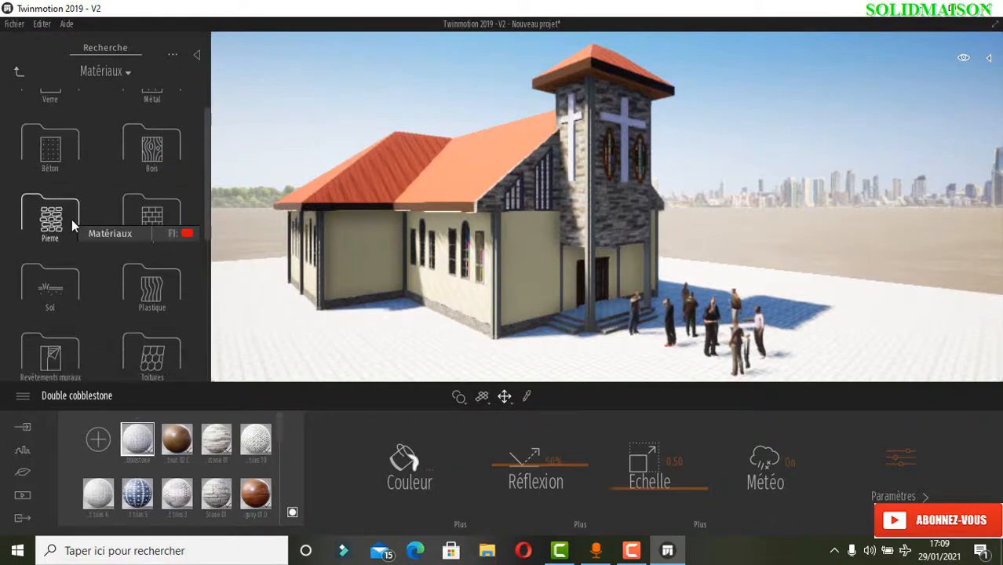
{"action": "scroll", "coordinate": [146, 229], "scroll_direction": "up", "scroll_amount": 1}
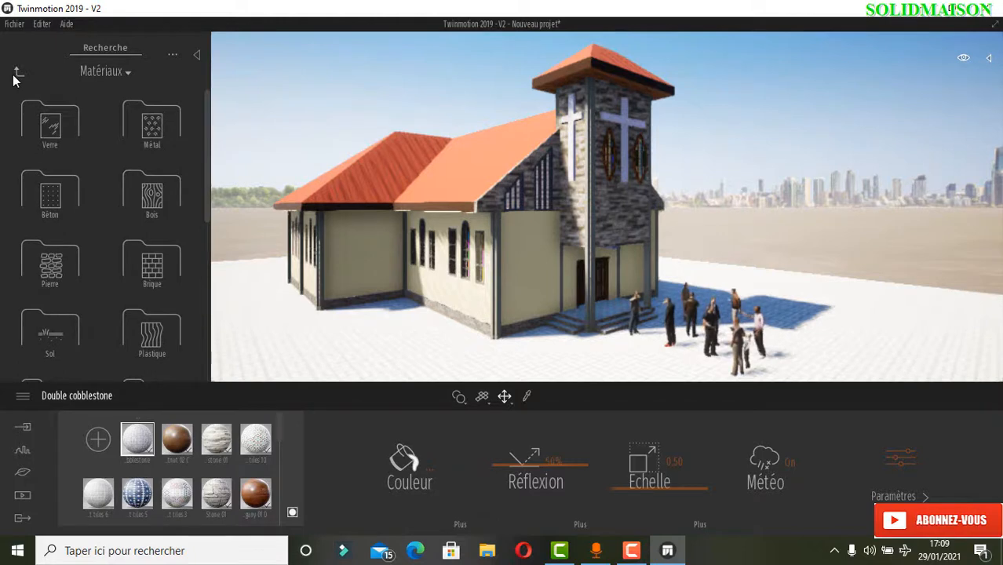
{"action": "left_click", "coordinate": [18, 72]}
{"action": "left_click", "coordinate": [155, 144]}
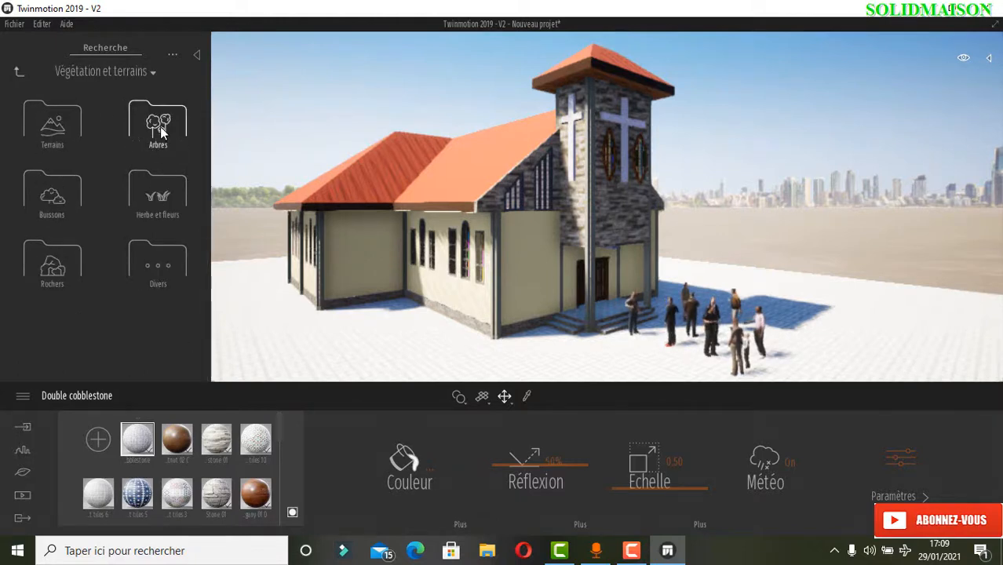
{"action": "left_click", "coordinate": [149, 130]}
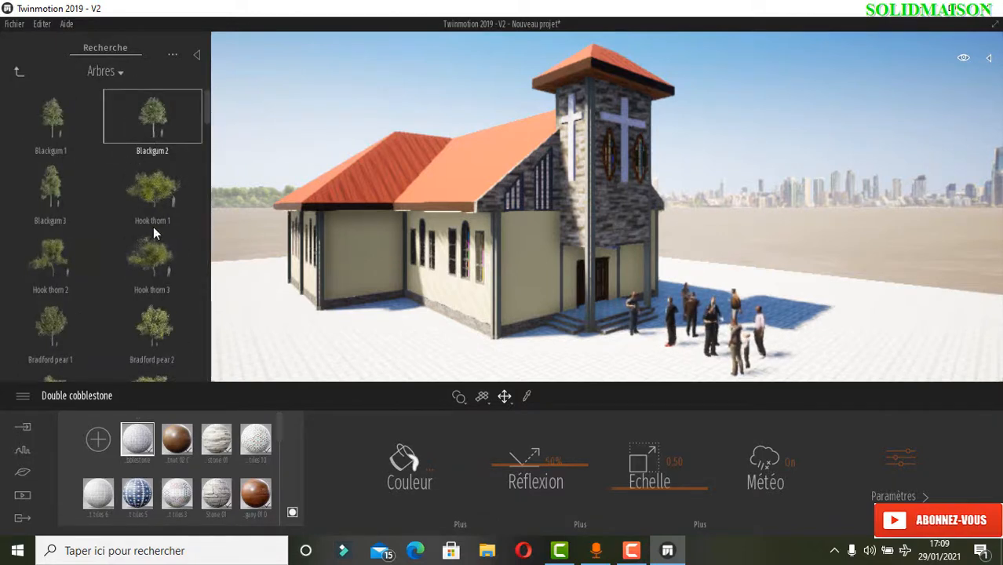
{"action": "scroll", "coordinate": [142, 325], "scroll_direction": "down", "scroll_amount": 1}
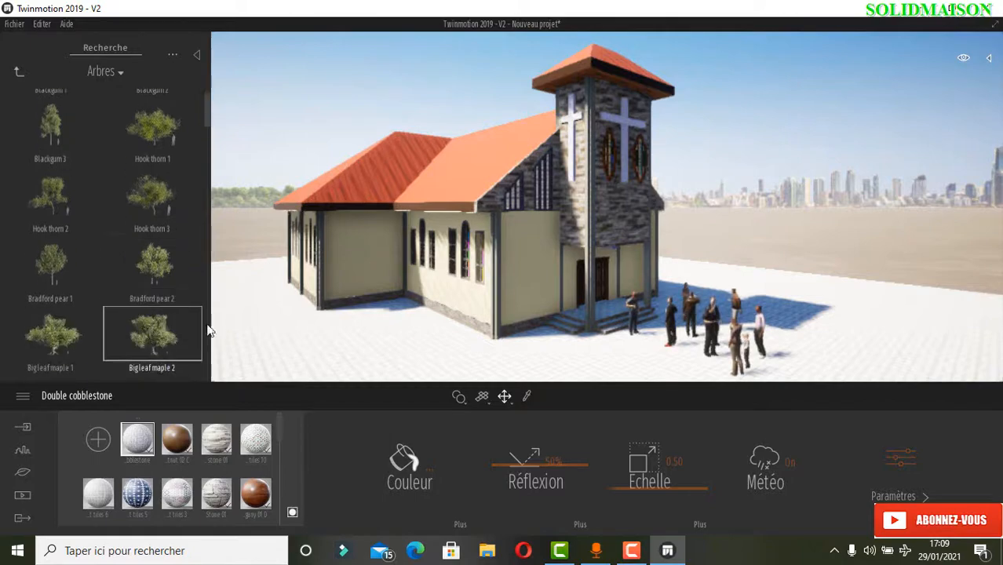
{"action": "left_click_drag", "start_coordinate": [196, 330], "coordinate": [720, 270]}
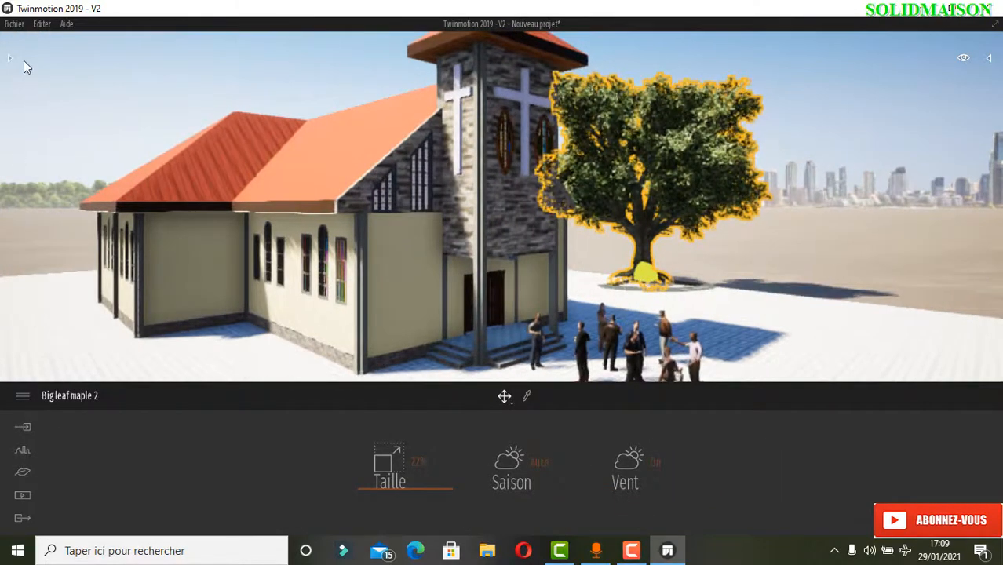
{"action": "left_click", "coordinate": [15, 61]}
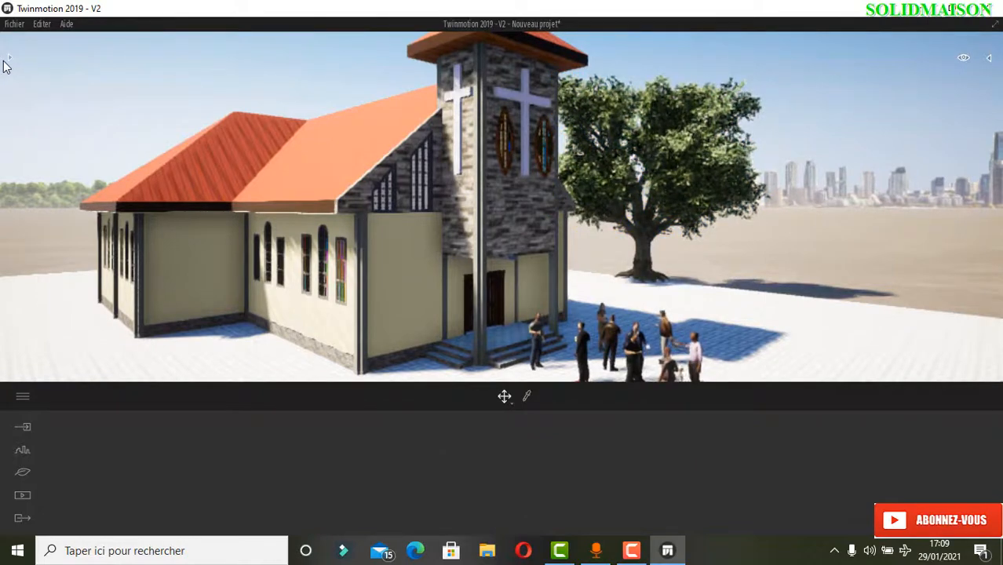
Place a Bigleaf maple 1 beside the church's rear wing, on the opposite side from the tower, and deselect it.
{"action": "left_click", "coordinate": [7, 60]}
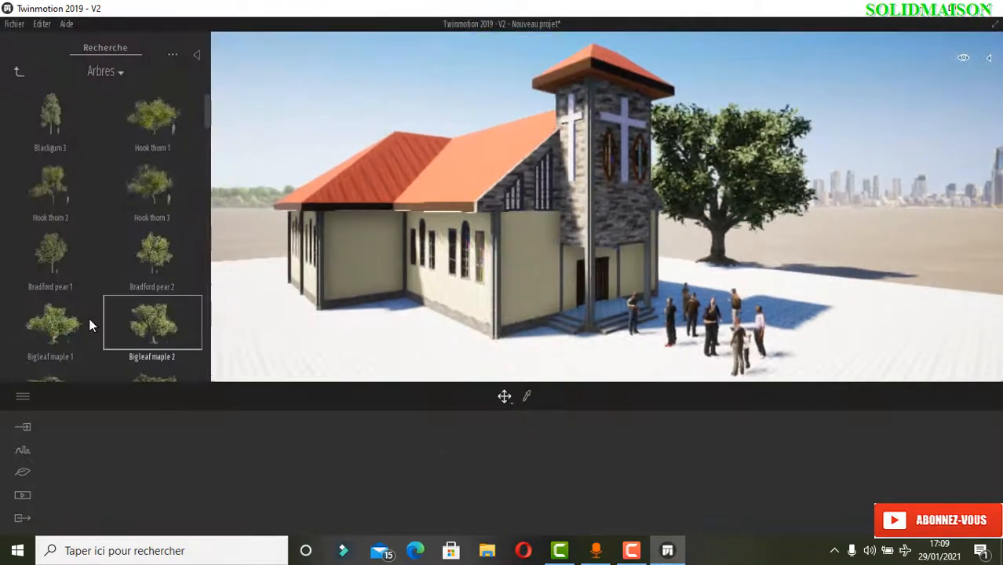
{"action": "left_click_drag", "start_coordinate": [68, 325], "coordinate": [253, 259]}
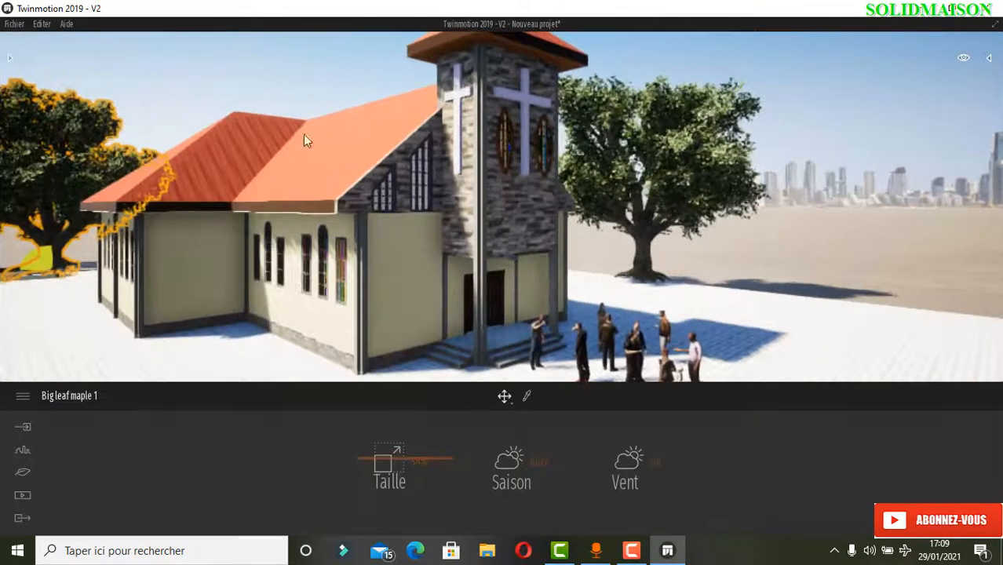
{"action": "left_click", "coordinate": [262, 68]}
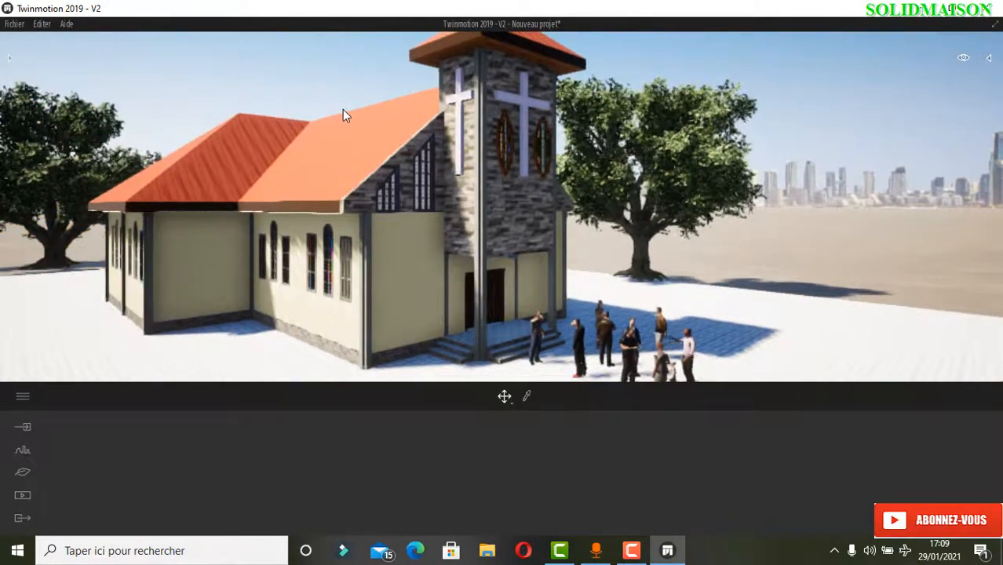
Frame the church from the tower corner with the people and capture the view as a media image.
{"action": "middle_click_drag", "start_coordinate": [343, 109], "coordinate": [329, 139]}
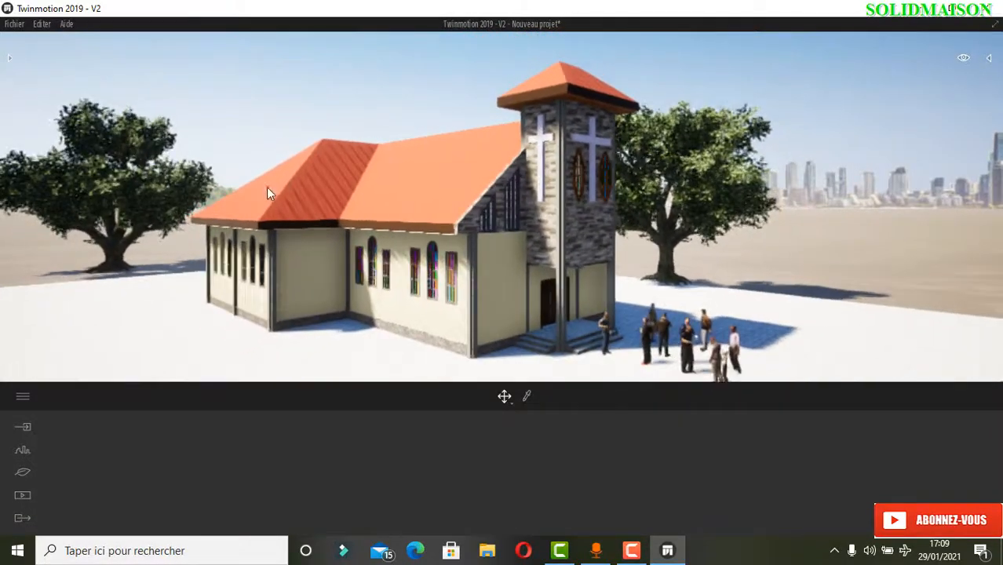
{"action": "middle_click_drag", "start_coordinate": [266, 187], "coordinate": [262, 161]}
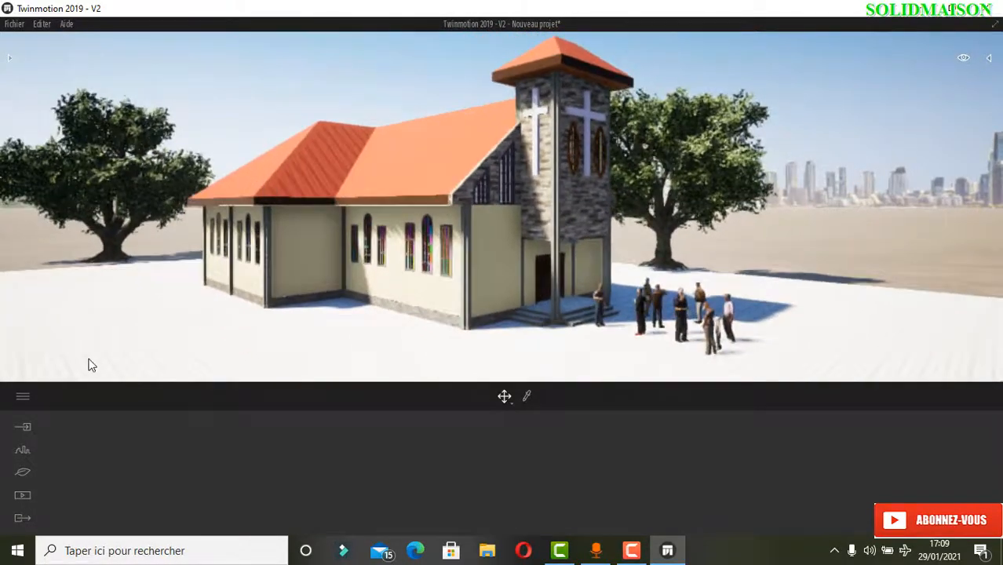
{"action": "left_click", "coordinate": [25, 500]}
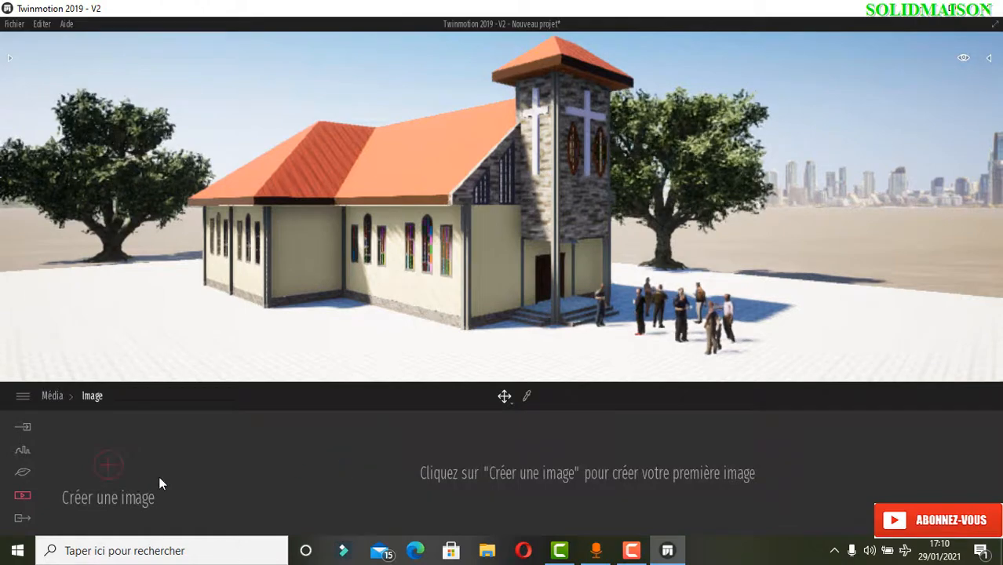
{"action": "left_click", "coordinate": [106, 468]}
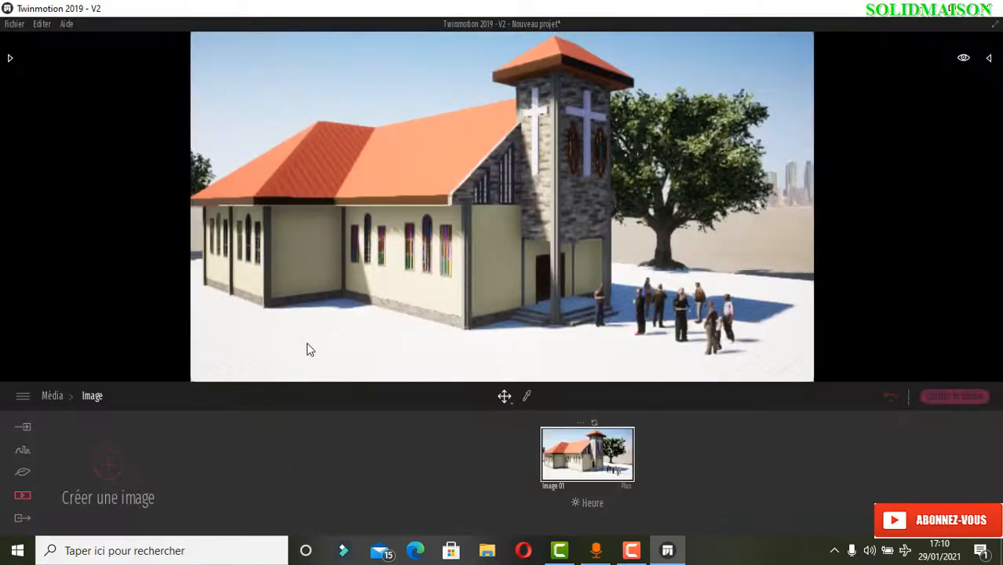
Reframe the view so both trees flank the whole church and capture it as a second media image.
{"action": "mouse_move", "coordinate": [448, 228]}
{"action": "right_mouse_down"}
{"action": "mouse_move", "coordinate": [381, 222]}
{"action": "mouse_move", "coordinate": [431, 223]}
{"action": "right_mouse_up"}
{"action": "middle_click_drag", "start_coordinate": [431, 223], "coordinate": [360, 220]}
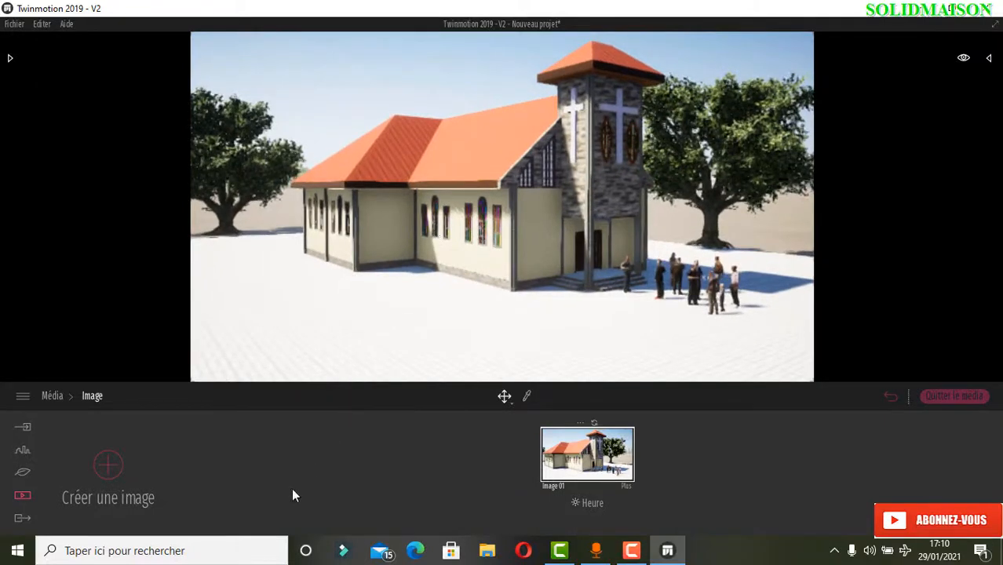
{"action": "left_click", "coordinate": [112, 468]}
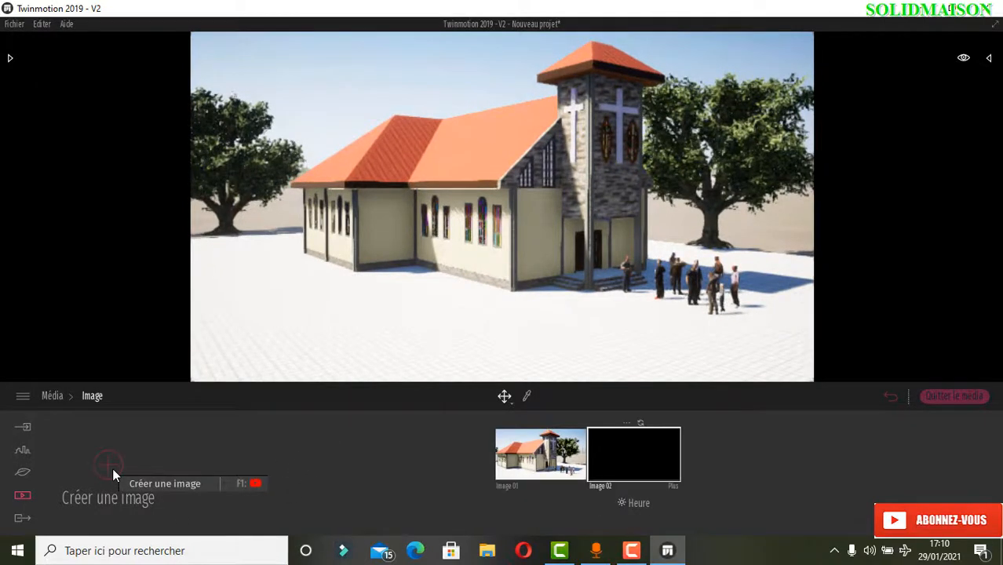
Choose only Image 02 as the still image to export and start the export.
{"action": "left_click", "coordinate": [22, 518]}
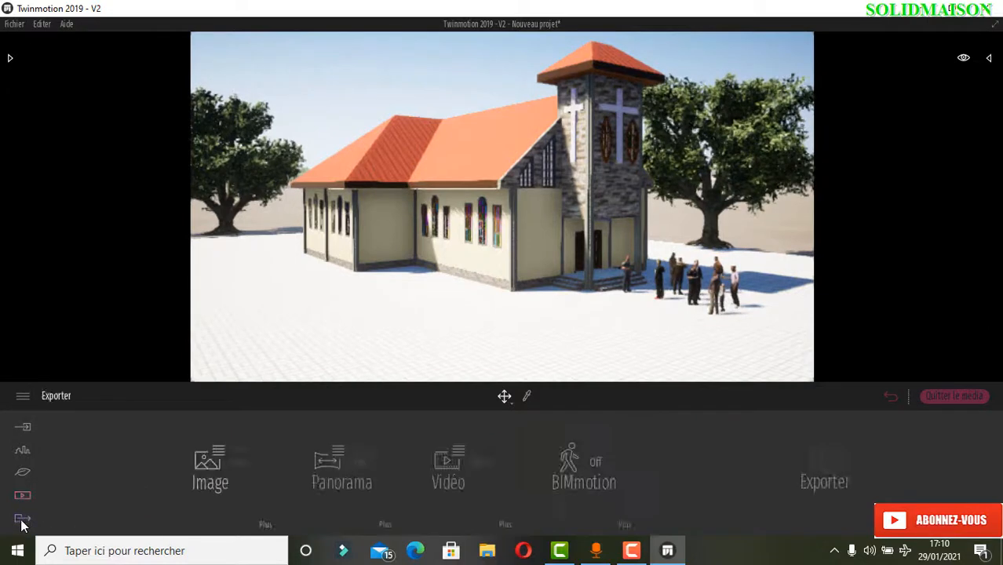
{"action": "left_click", "coordinate": [213, 460]}
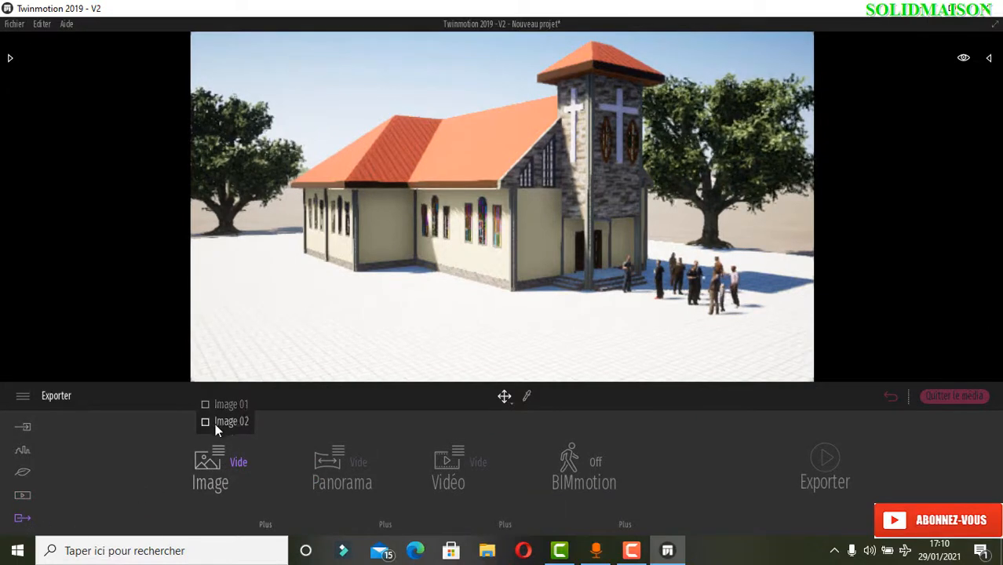
{"action": "left_click", "coordinate": [205, 424]}
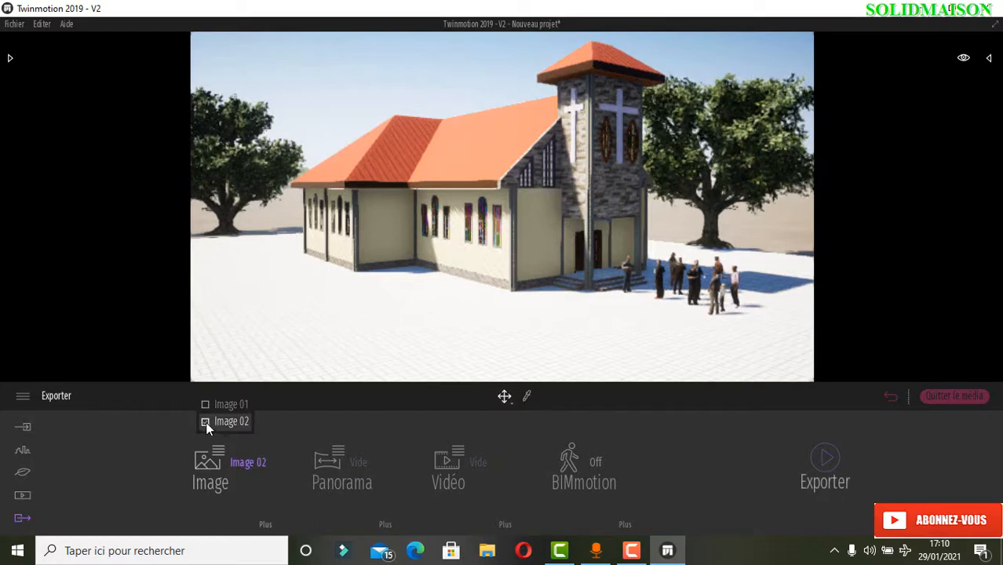
{"action": "left_click", "coordinate": [824, 458]}
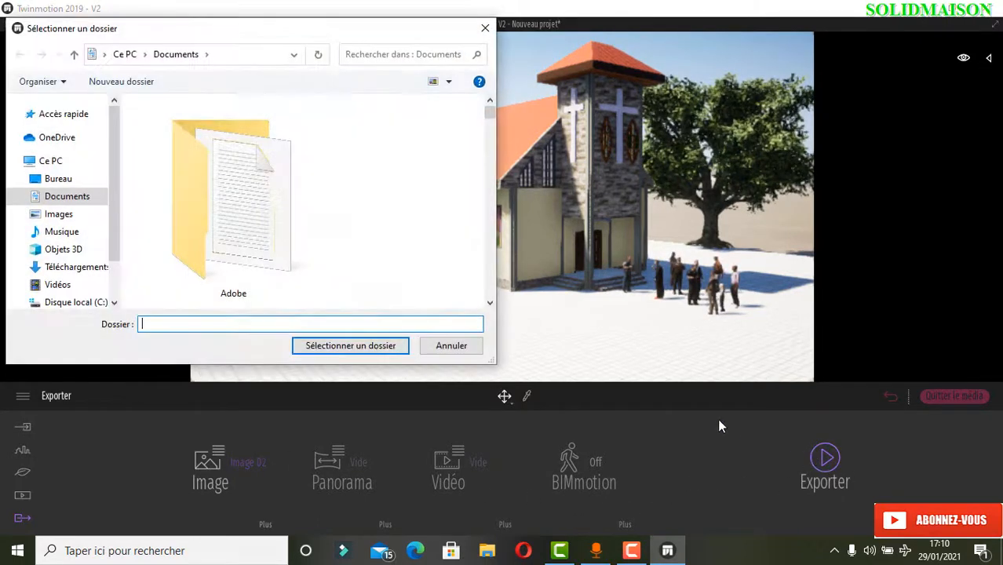
Choose the Utilisateurs folder on local disk C: as the destination for the exported image.
{"action": "scroll", "coordinate": [60, 163], "scroll_direction": "up", "scroll_amount": 2}
{"action": "left_click", "coordinate": [60, 157]}
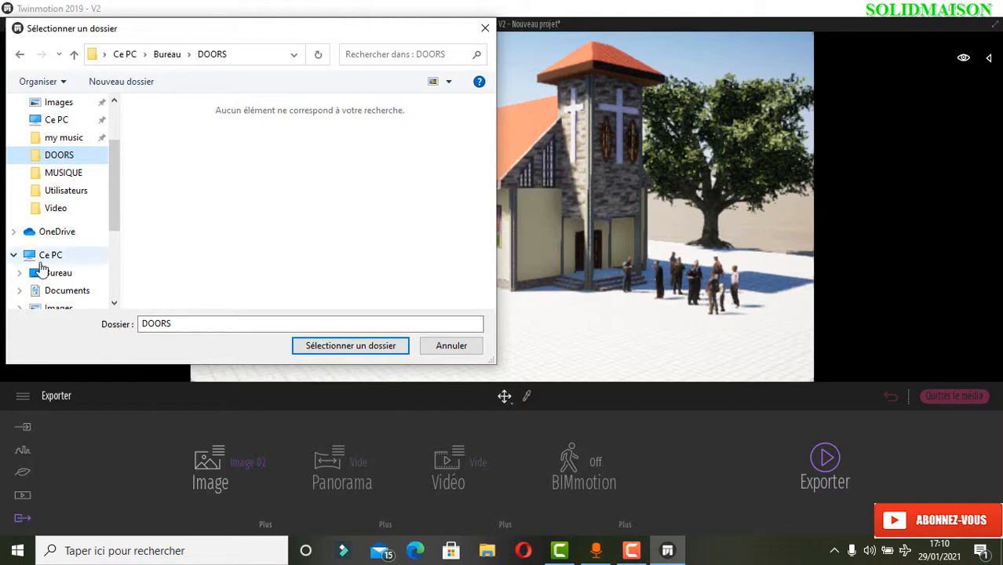
{"action": "left_click", "coordinate": [36, 261]}
{"action": "scroll", "coordinate": [201, 239], "scroll_direction": "down", "scroll_amount": 3}
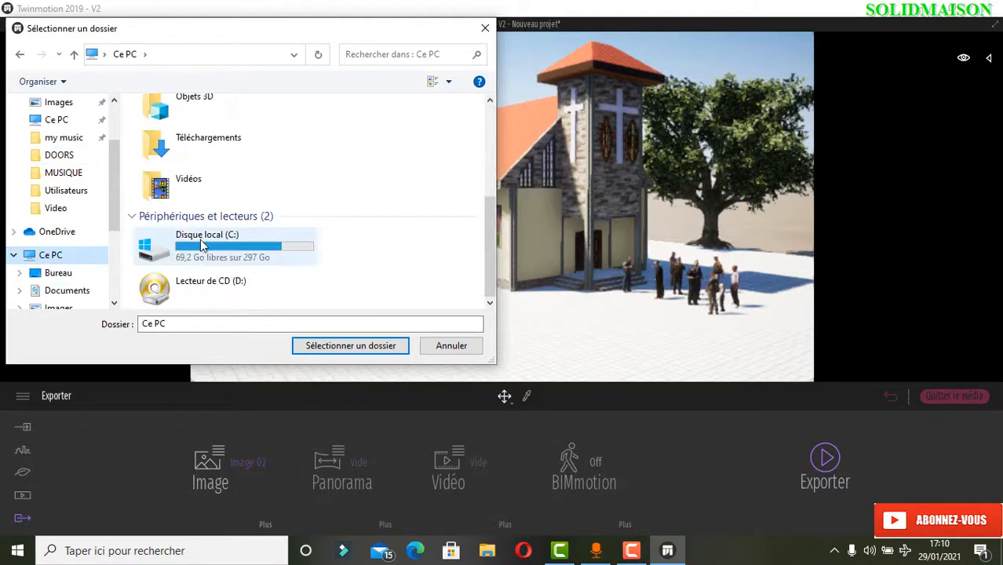
{"action": "double_click", "coordinate": [193, 256]}
{"action": "scroll", "coordinate": [168, 264], "scroll_direction": "down", "scroll_amount": 1}
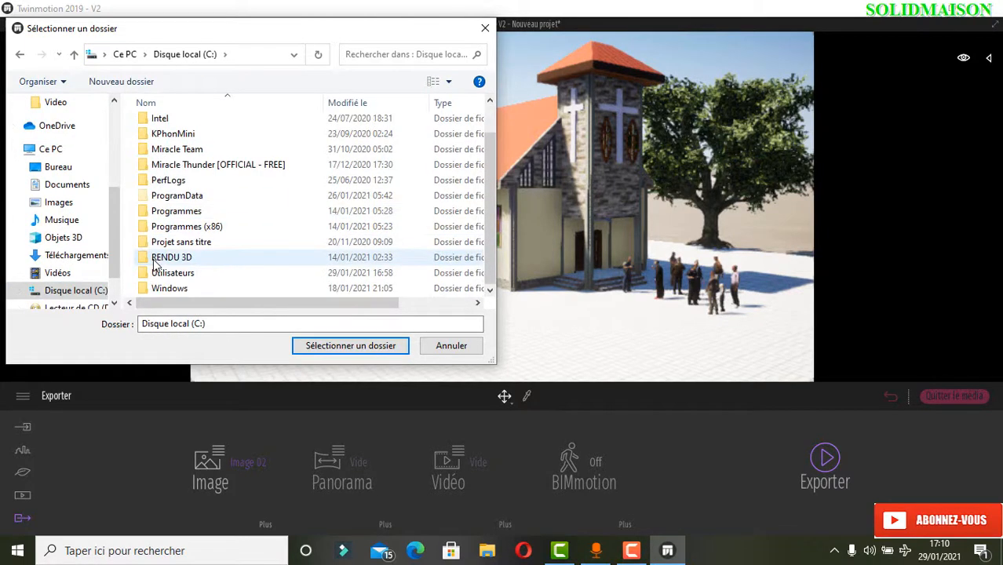
{"action": "left_click", "coordinate": [182, 275]}
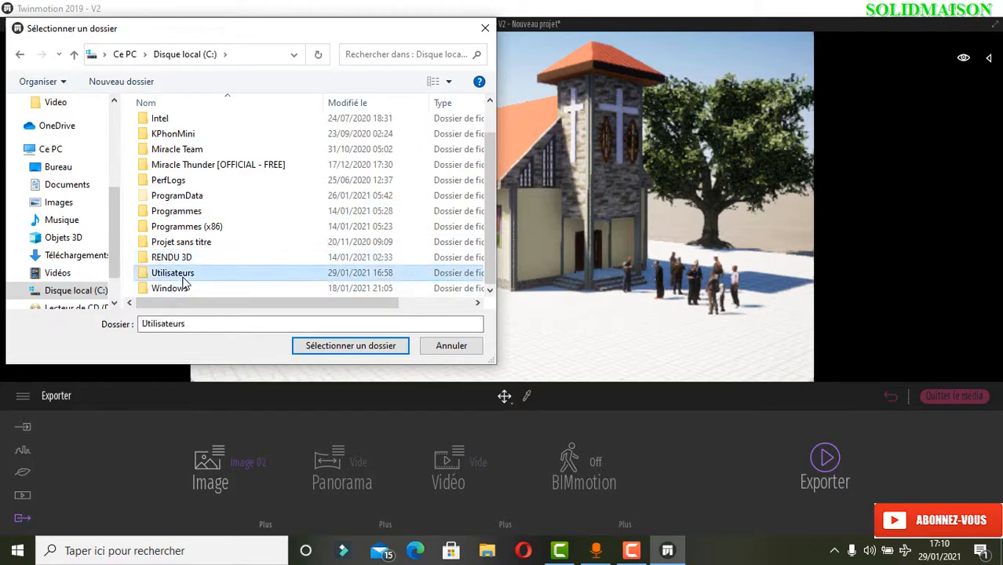
{"action": "left_click", "coordinate": [342, 345]}
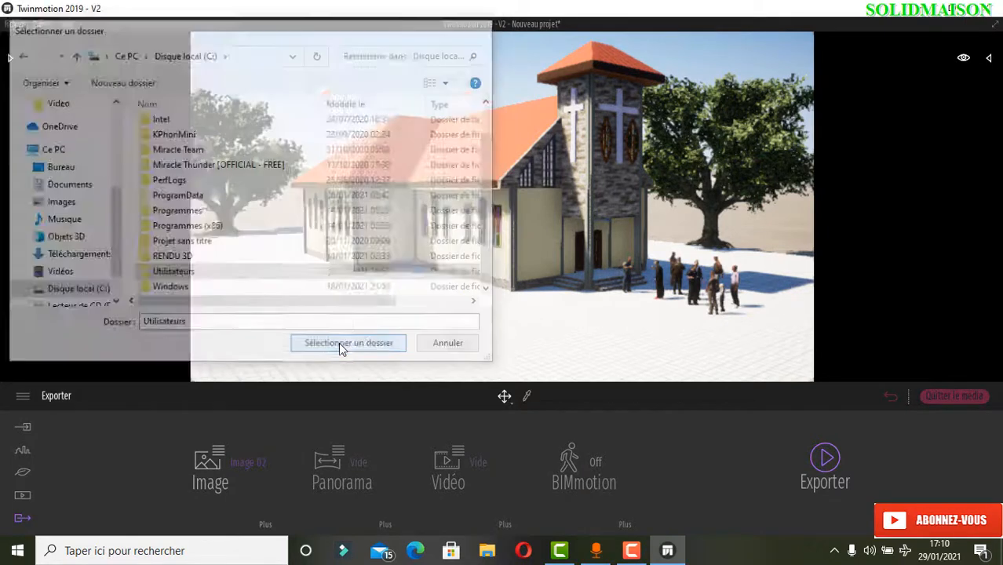